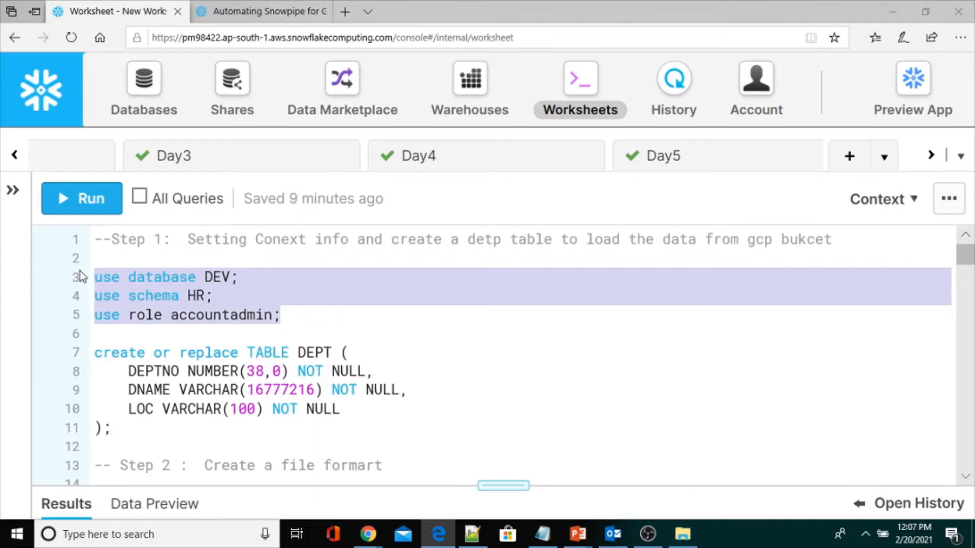
Run the three selected context statements to use database DEV, schema HR and role accountadmin
{"action": "left_click", "coordinate": [83, 202]}
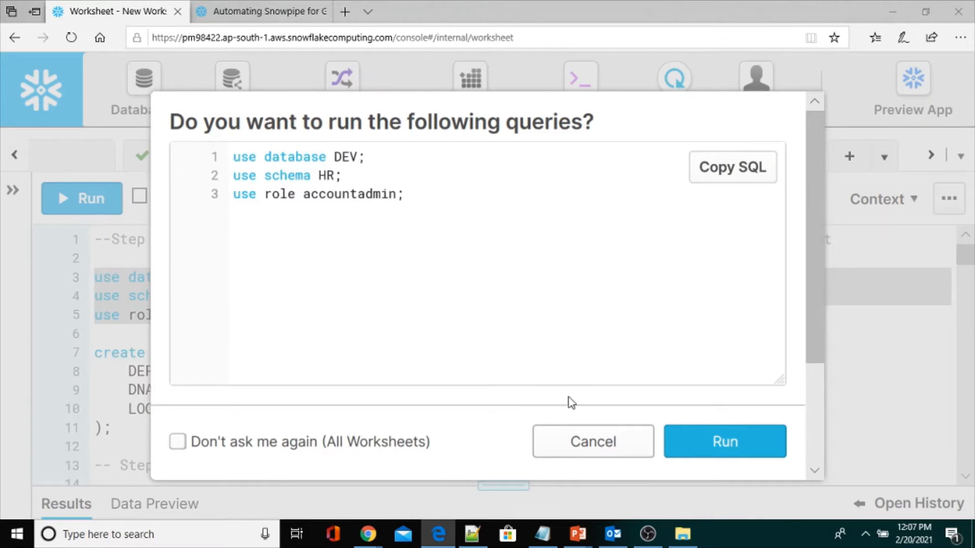
{"action": "left_click", "coordinate": [718, 449]}
{"action": "scroll", "coordinate": [253, 327], "scroll_direction": "down", "scroll_amount": 3}
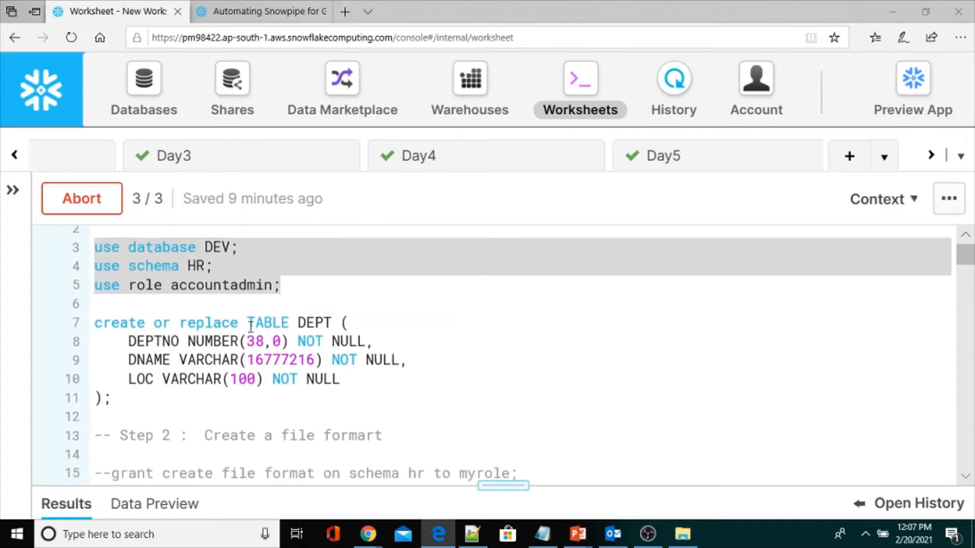
{"action": "left_click_drag", "start_coordinate": [508, 484], "coordinate": [487, 518]}
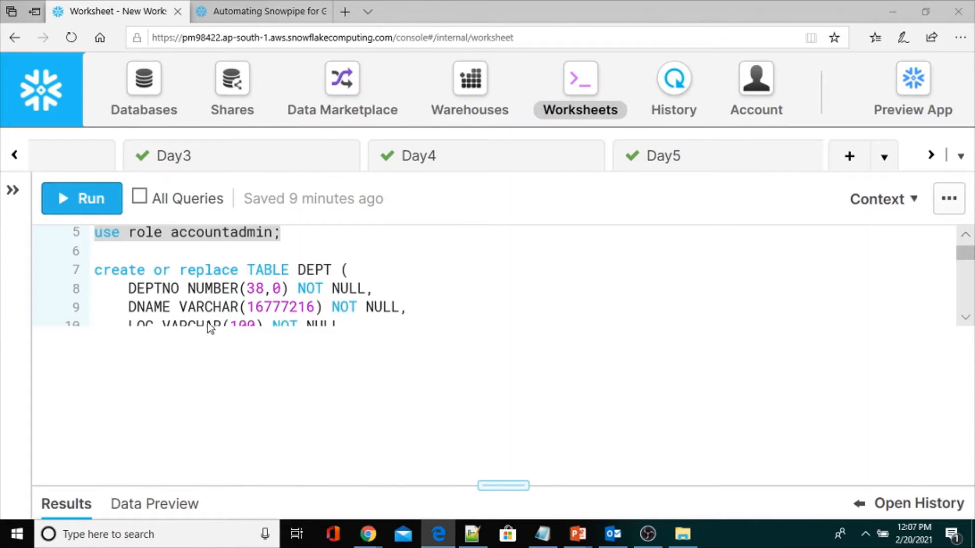
Run the create or replace TABLE DEPT statement with columns DEPTNO, DNAME and LOC, and check its result
{"action": "scroll", "coordinate": [220, 309], "scroll_direction": "up", "scroll_amount": 3}
{"action": "left_click", "coordinate": [221, 305]}
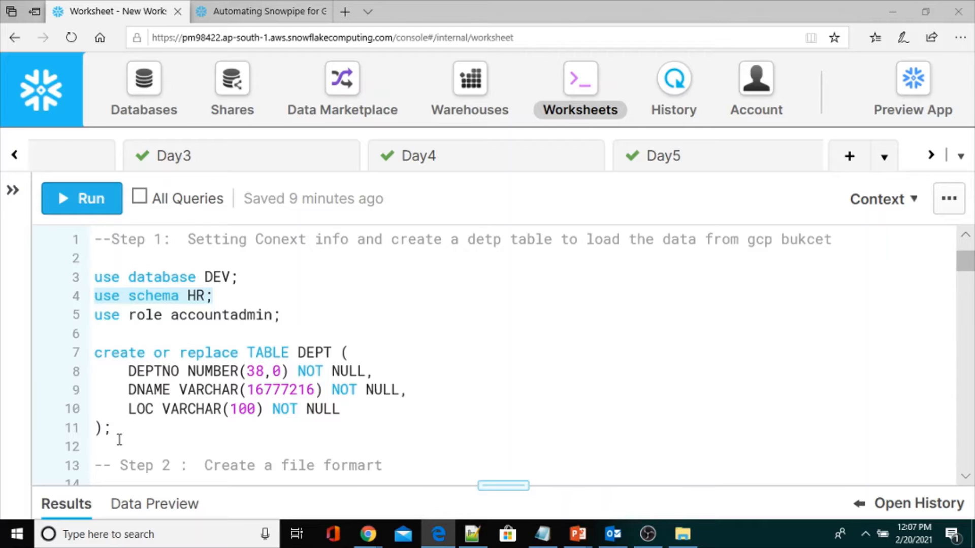
{"action": "left_click_drag", "start_coordinate": [111, 431], "coordinate": [84, 358]}
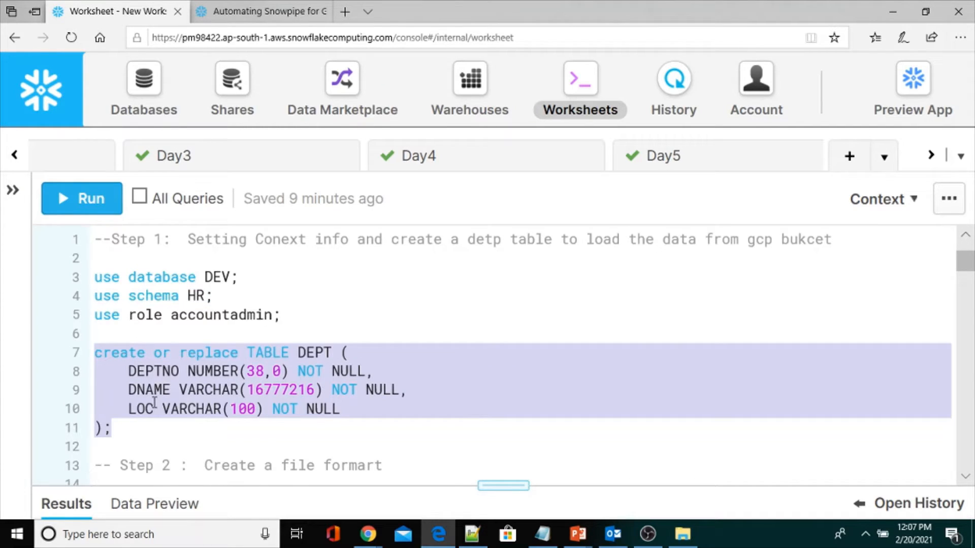
{"action": "left_click", "coordinate": [130, 429]}
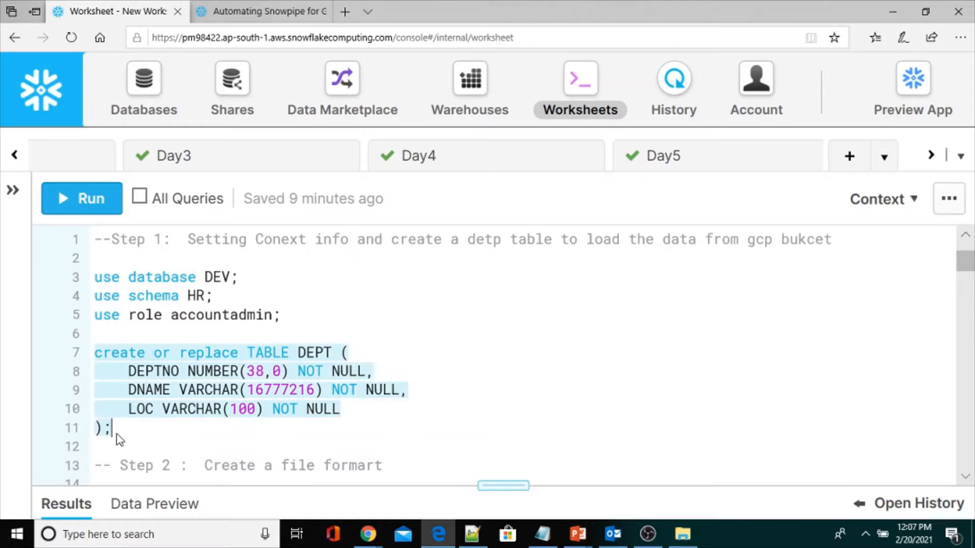
{"action": "left_click", "coordinate": [99, 205]}
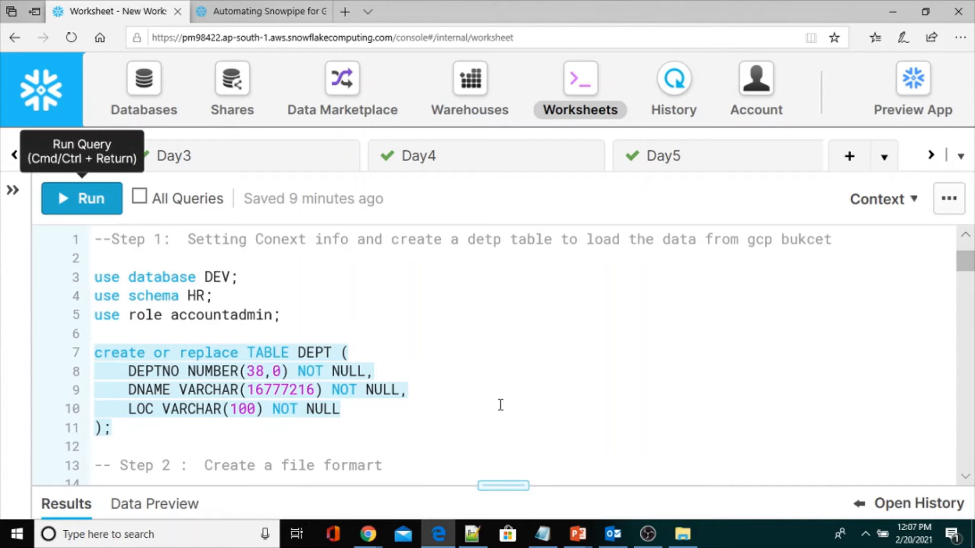
{"action": "left_click_drag", "start_coordinate": [514, 483], "coordinate": [495, 284]}
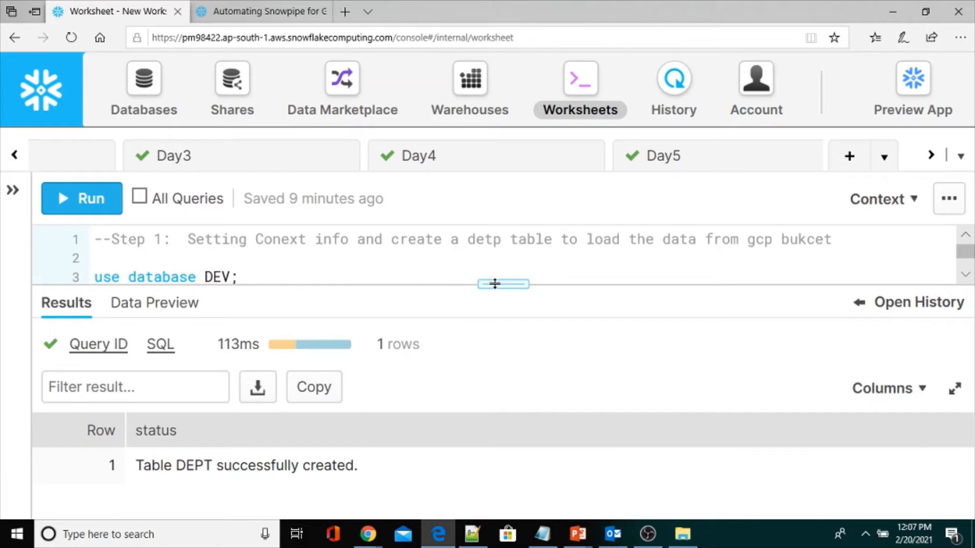
{"action": "left_click_drag", "start_coordinate": [495, 285], "coordinate": [495, 430]}
Review the Step 2 file format statement for my_csv_format, including its type, header skip, delimiter and enclosing-character options
{"action": "scroll", "coordinate": [358, 326], "scroll_direction": "down", "scroll_amount": 1}
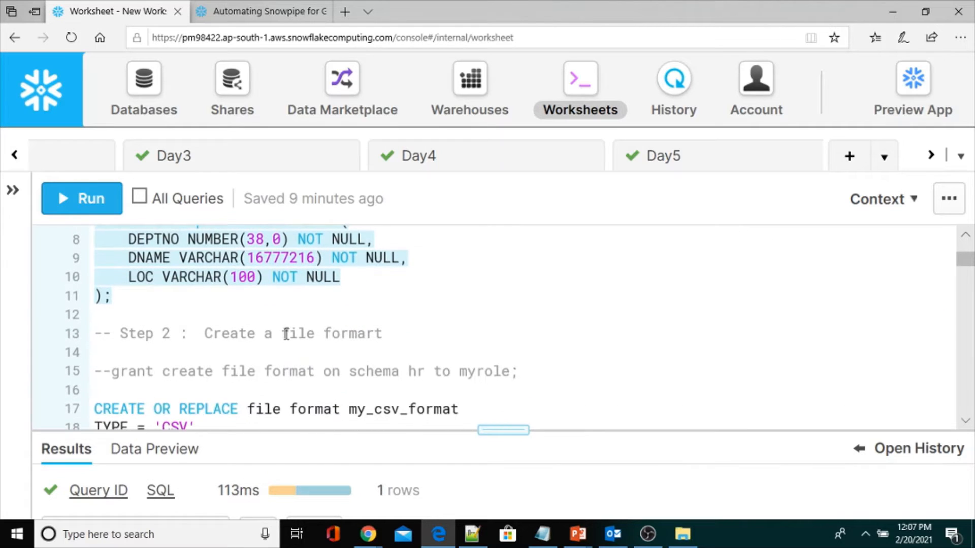
{"action": "left_click_drag", "start_coordinate": [121, 333], "coordinate": [170, 335]}
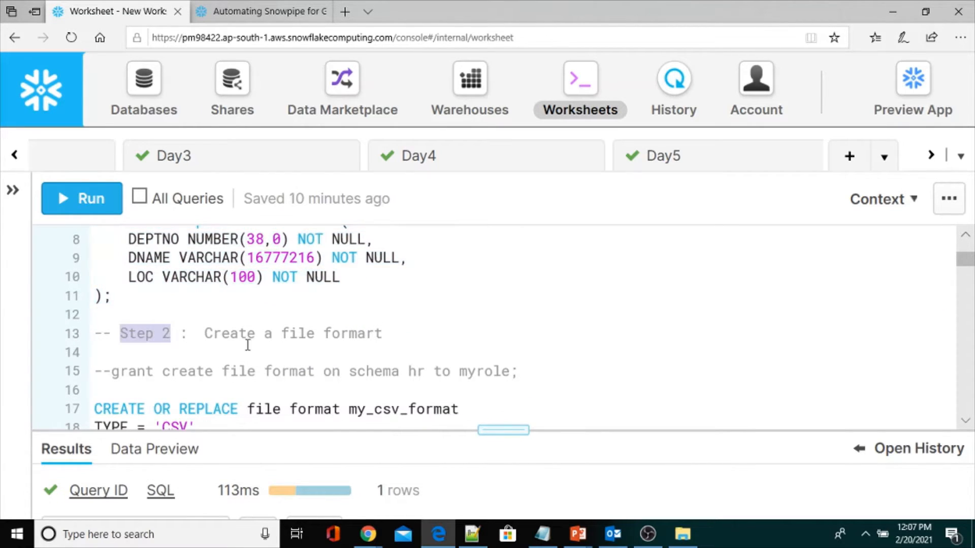
{"action": "left_click", "coordinate": [386, 340]}
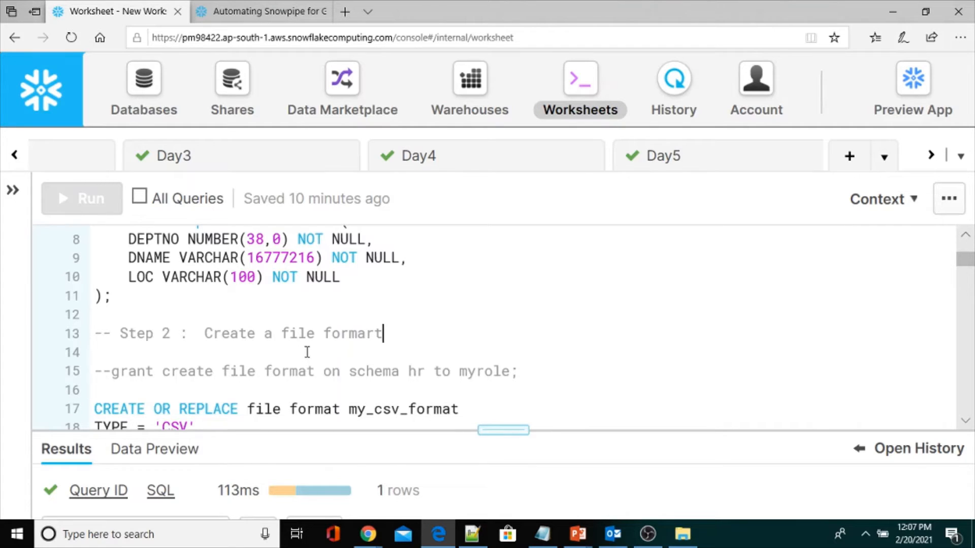
{"action": "scroll", "coordinate": [305, 352], "scroll_direction": "down", "scroll_amount": 1}
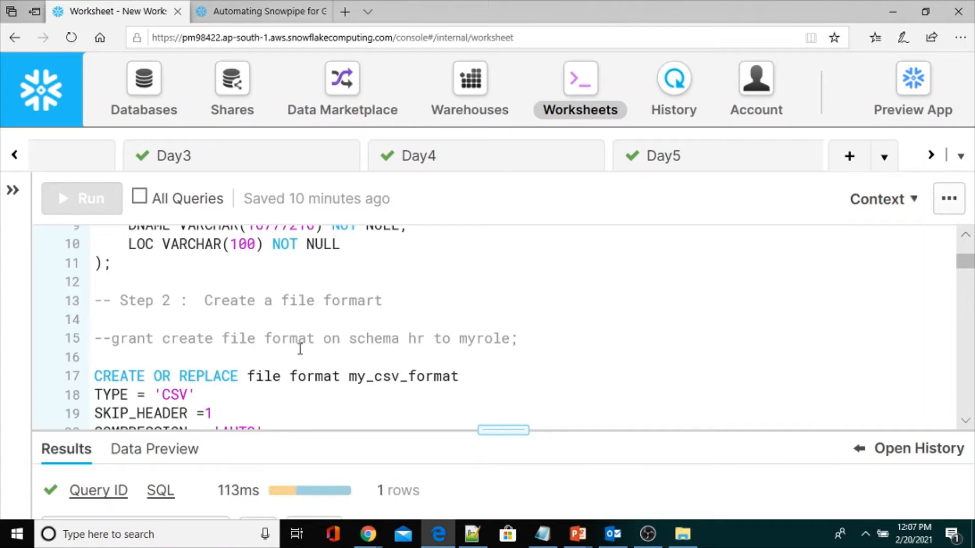
{"action": "scroll", "coordinate": [300, 349], "scroll_direction": "down", "scroll_amount": 3}
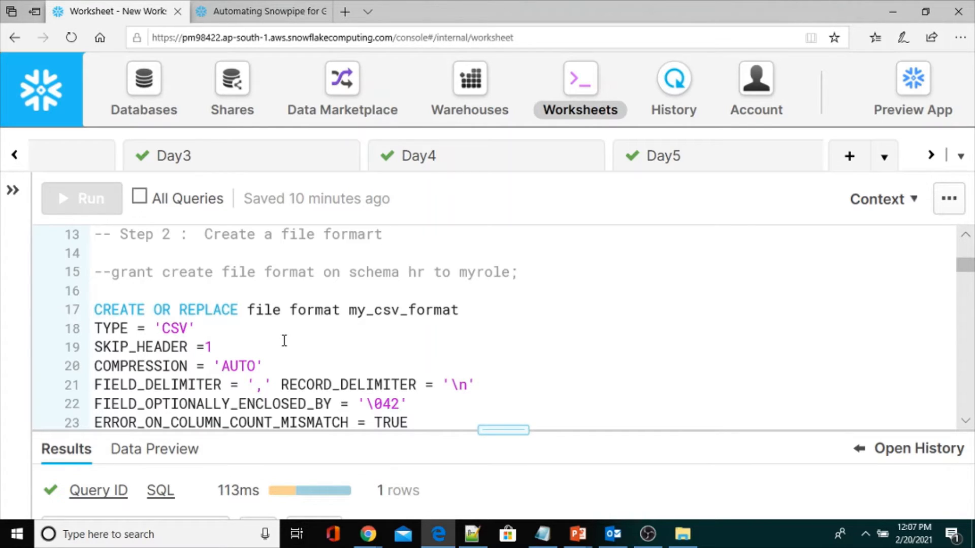
{"action": "scroll", "coordinate": [281, 340], "scroll_direction": "down", "scroll_amount": 2}
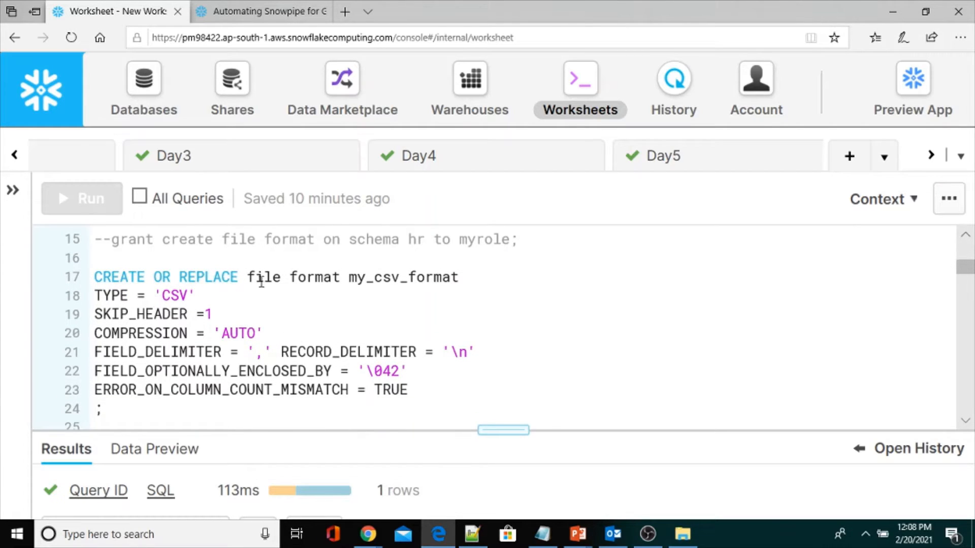
{"action": "key", "text": "ctrl+a"}
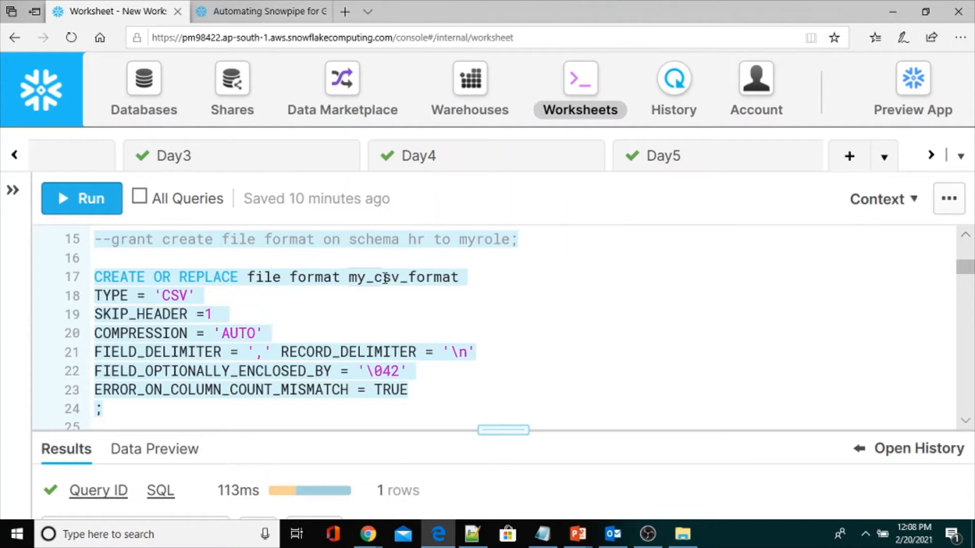
{"action": "double_click", "coordinate": [461, 285]}
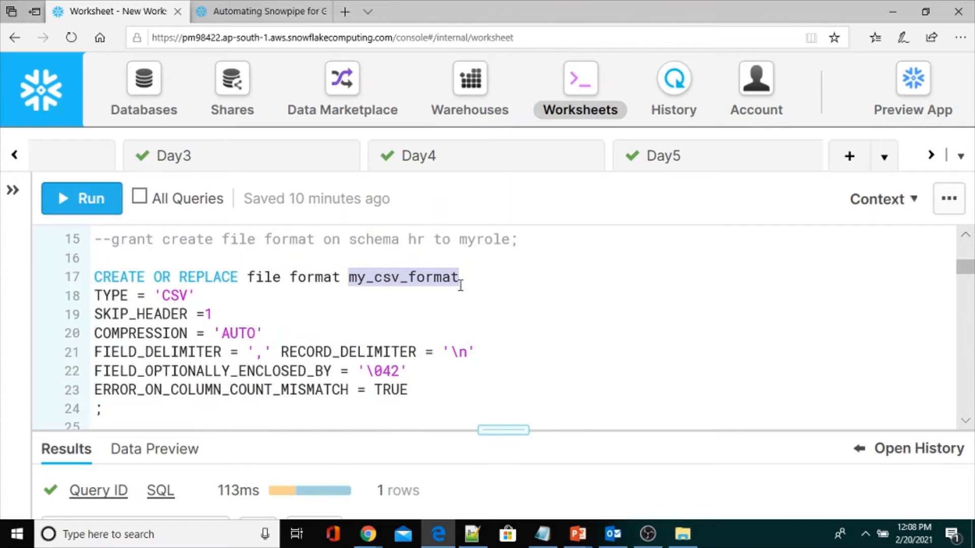
{"action": "left_click", "coordinate": [160, 297]}
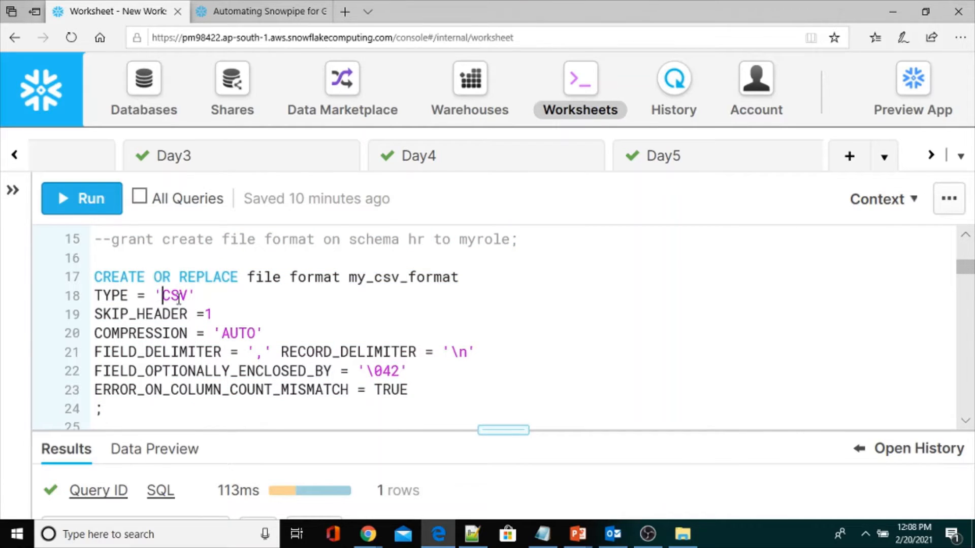
{"action": "key", "text": "ctrl+a"}
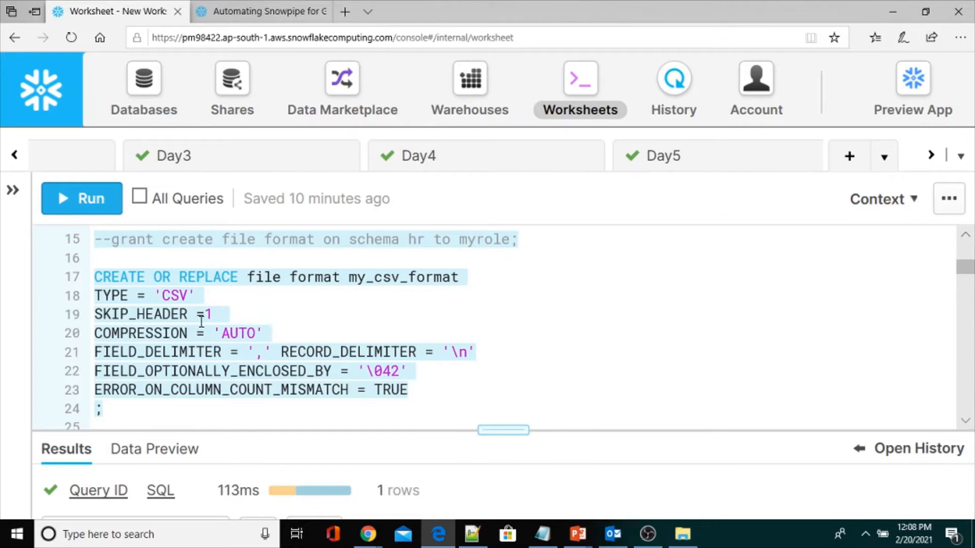
{"action": "left_click", "coordinate": [204, 314]}
{"action": "left_click", "coordinate": [257, 351]}
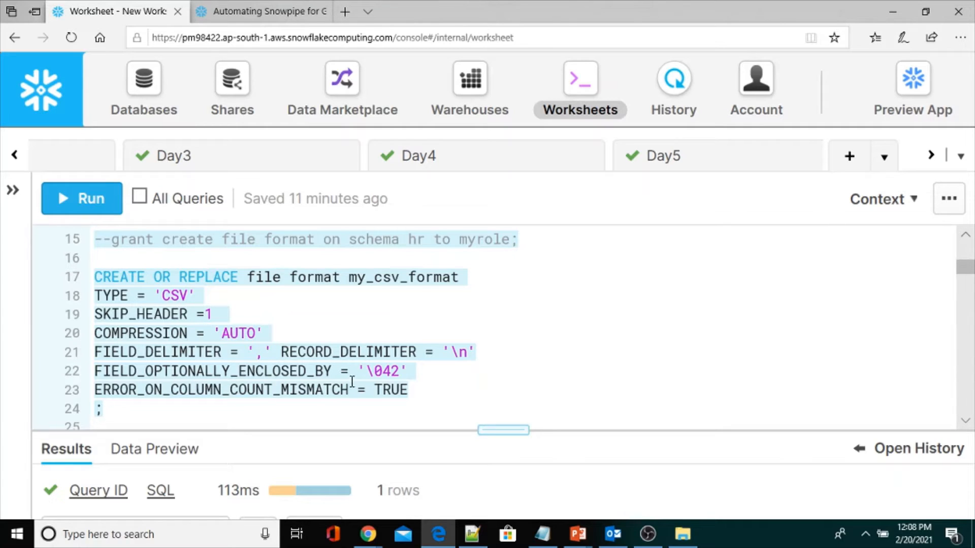
{"action": "left_click", "coordinate": [401, 371]}
{"action": "double_click", "coordinate": [398, 371]}
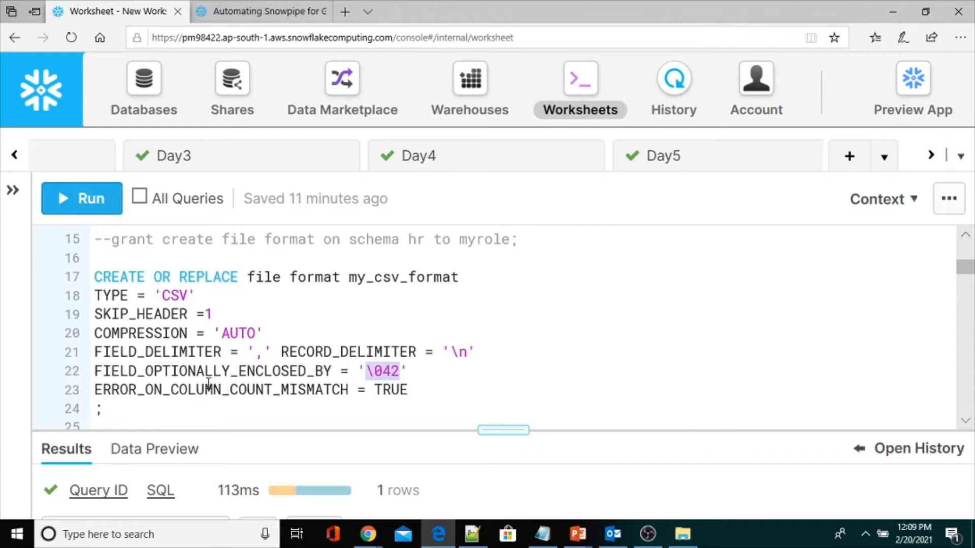
Run the CREATE OR REPLACE file format my_csv_format statement and check its result
{"action": "left_click", "coordinate": [158, 279]}
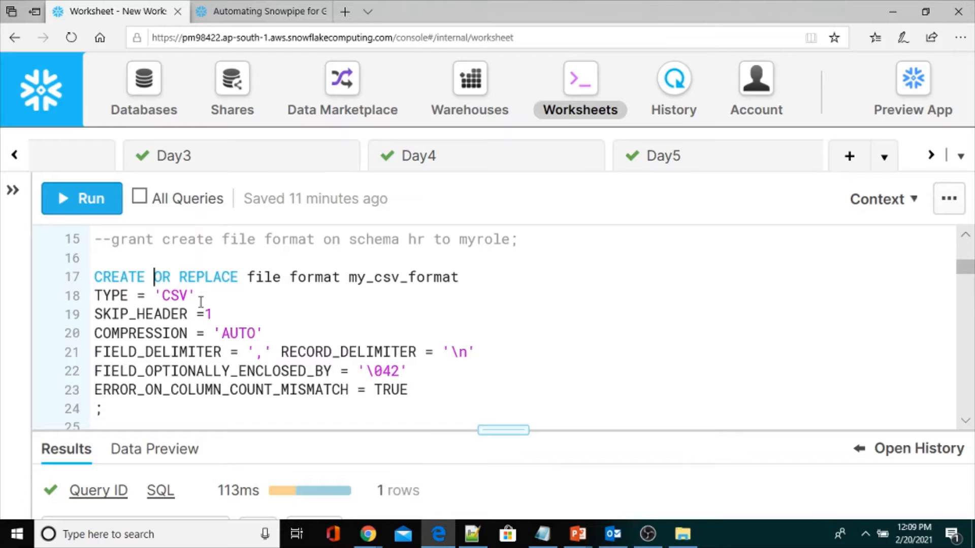
{"action": "left_click", "coordinate": [77, 204]}
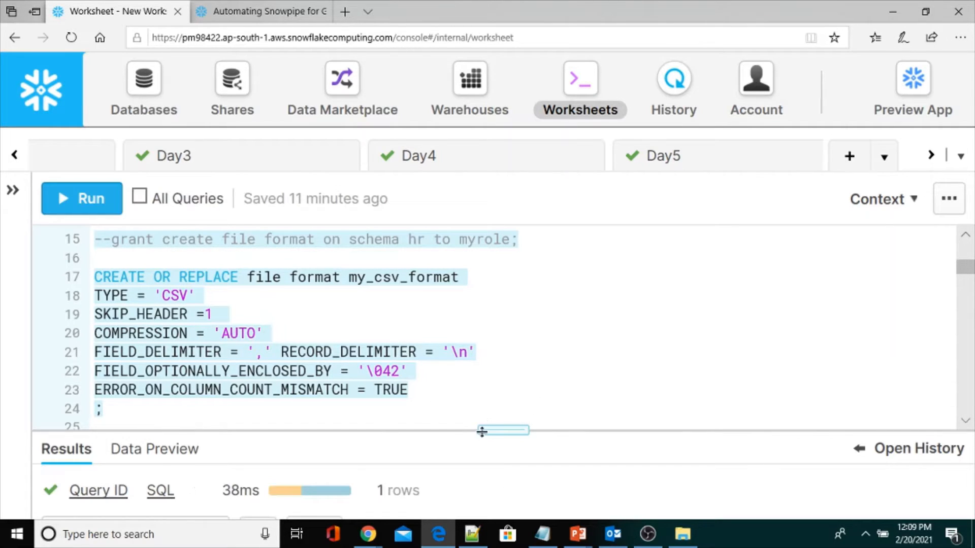
{"action": "left_click_drag", "start_coordinate": [494, 433], "coordinate": [484, 266]}
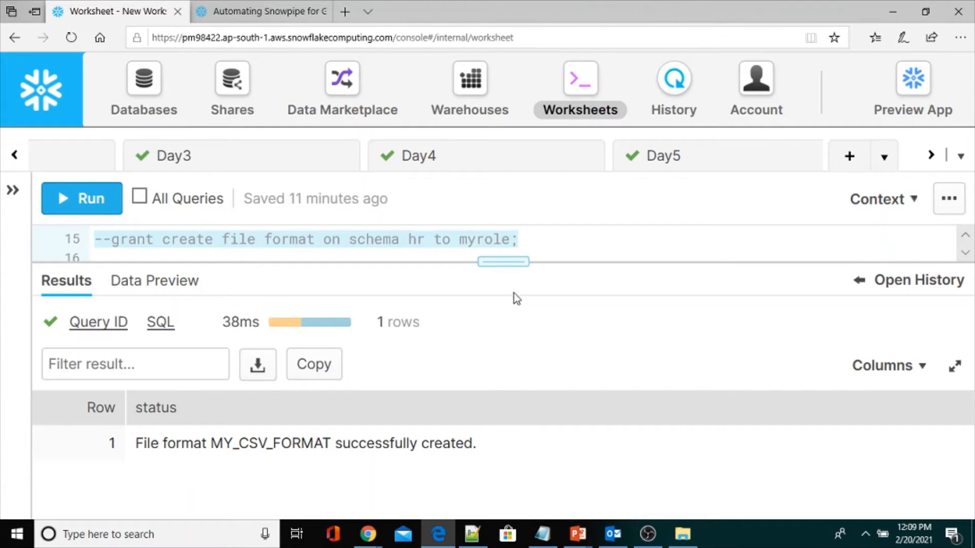
{"action": "left_click_drag", "start_coordinate": [514, 294], "coordinate": [468, 500]}
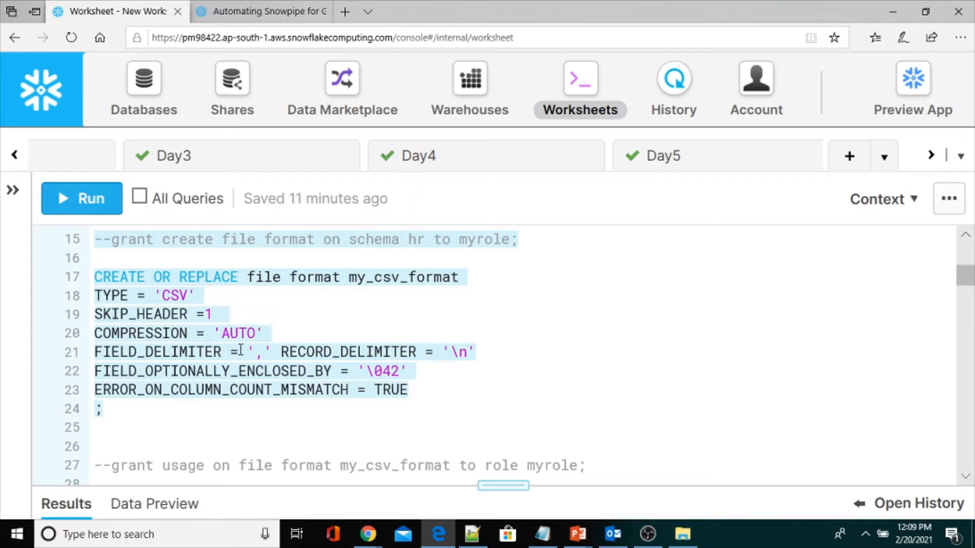
Review the commented grant usage statement and run the show file formats like '%my_csv_format%' query
{"action": "scroll", "coordinate": [241, 350], "scroll_direction": "down", "scroll_amount": 3}
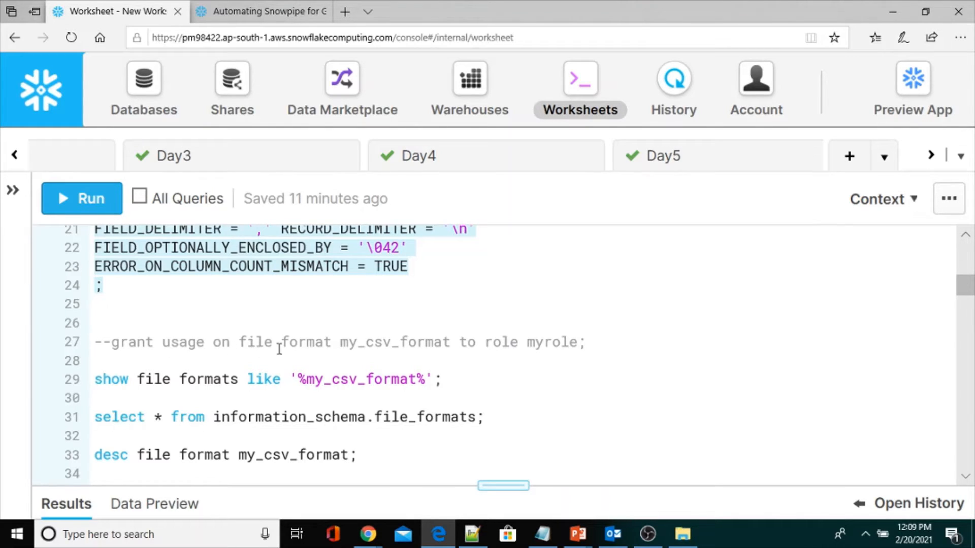
{"action": "double_click", "coordinate": [357, 342]}
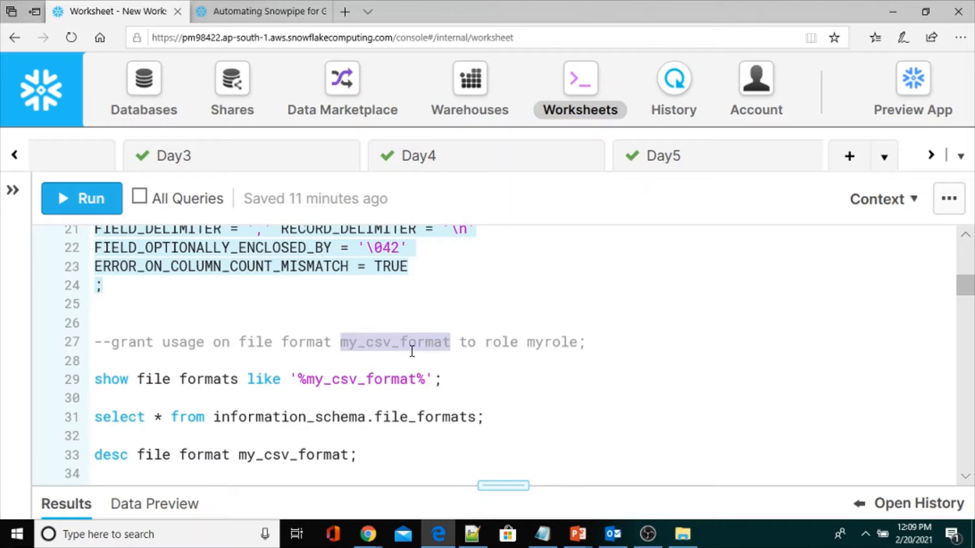
{"action": "double_click", "coordinate": [505, 344]}
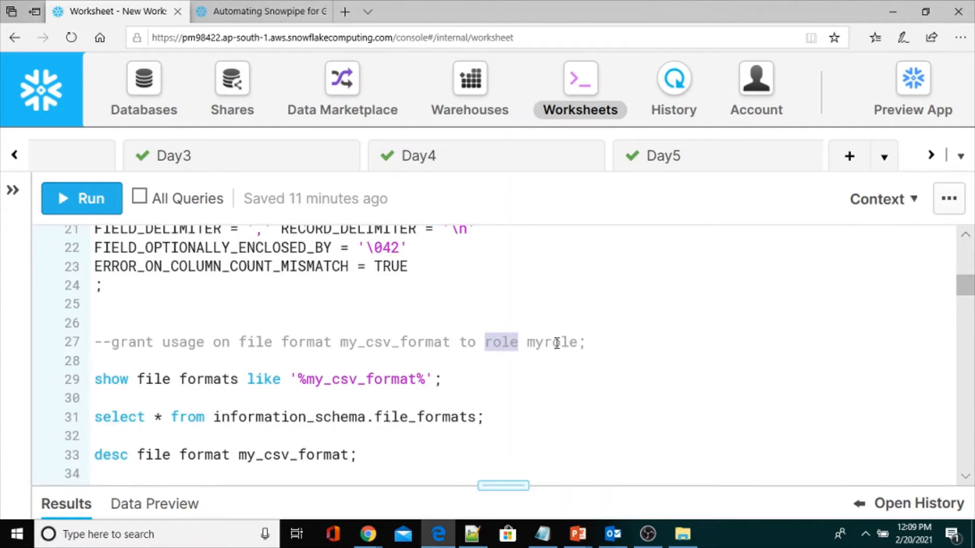
{"action": "left_click", "coordinate": [555, 342]}
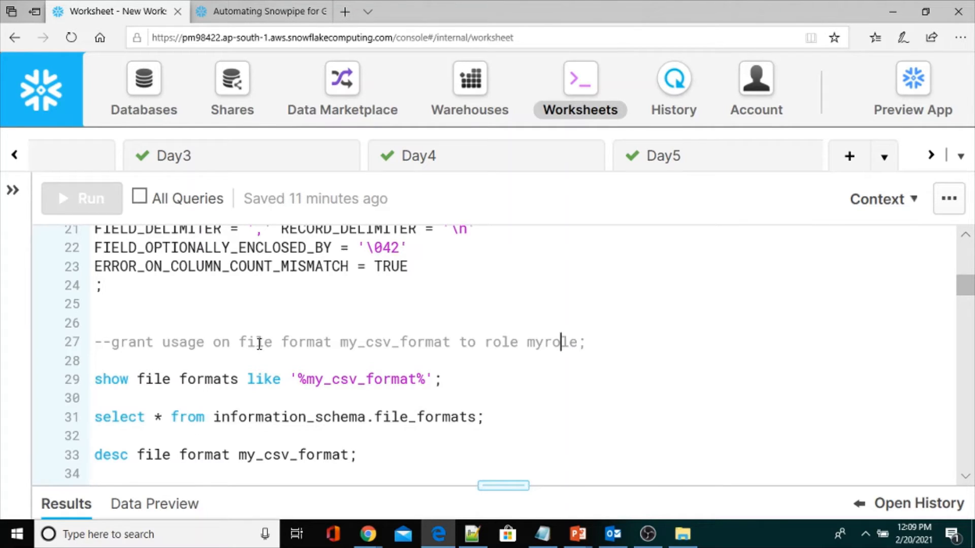
{"action": "left_click_drag", "start_coordinate": [113, 342], "coordinate": [186, 296]}
{"action": "scroll", "coordinate": [196, 374], "scroll_direction": "down", "scroll_amount": 2}
{"action": "left_click", "coordinate": [183, 297]}
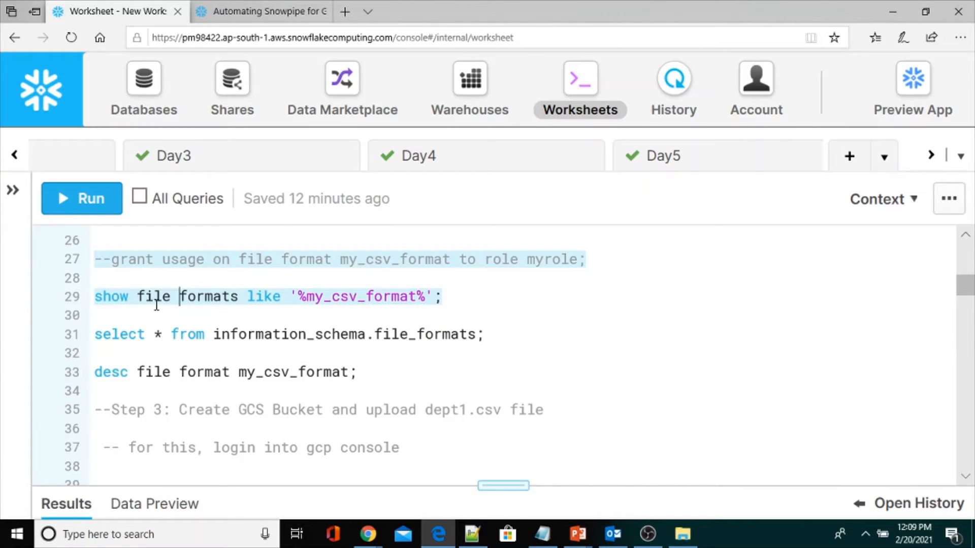
{"action": "left_click", "coordinate": [307, 299]}
{"action": "left_click", "coordinate": [81, 198]}
{"action": "left_click_drag", "start_coordinate": [497, 484], "coordinate": [470, 262]}
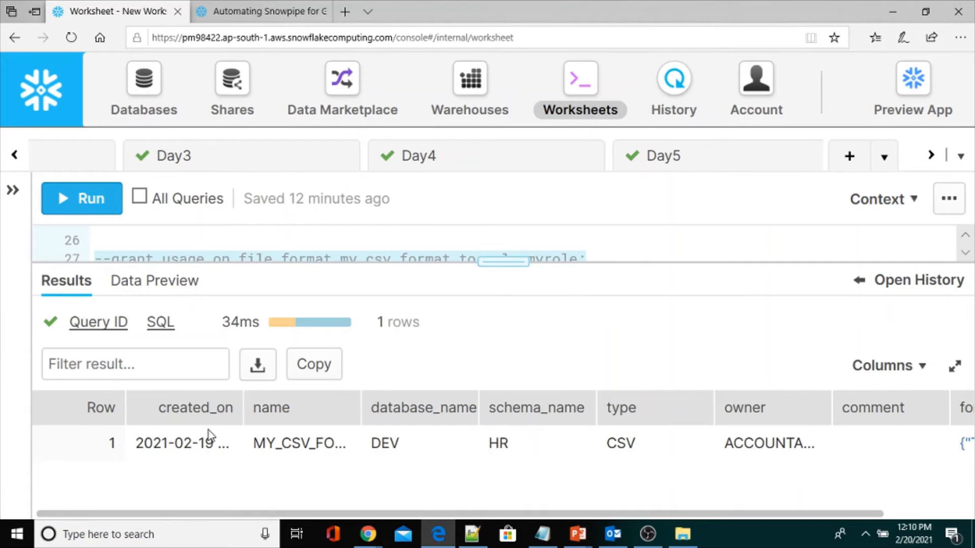
Widen the created_on, name, database_name and owner columns of the show file formats result to read their values
{"action": "left_click_drag", "start_coordinate": [241, 403], "coordinate": [273, 404]}
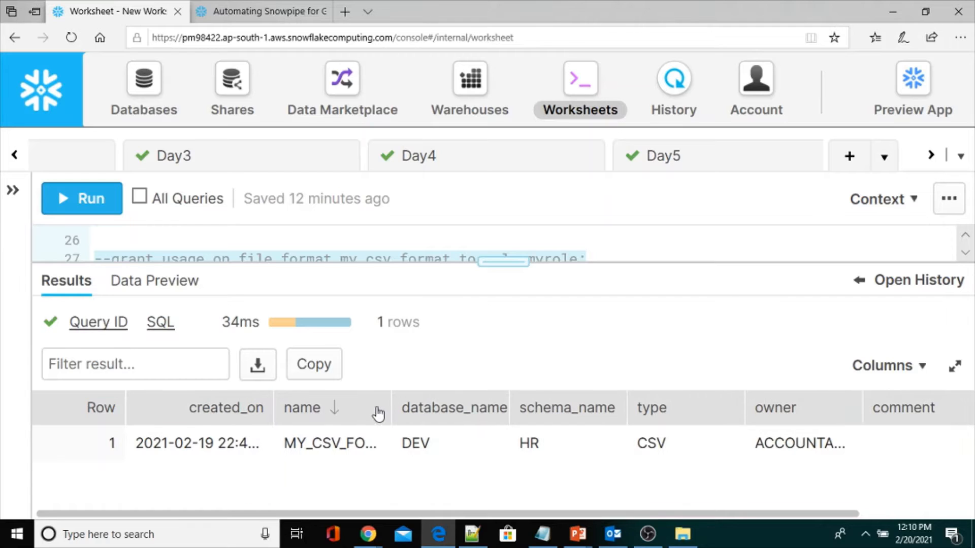
{"action": "left_click_drag", "start_coordinate": [390, 400], "coordinate": [448, 400]}
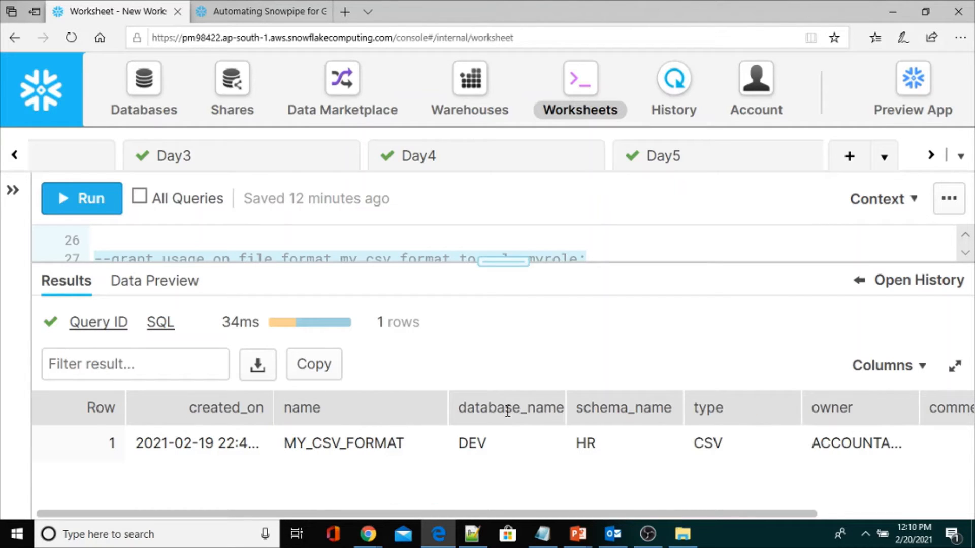
{"action": "left_click_drag", "start_coordinate": [564, 401], "coordinate": [586, 401]}
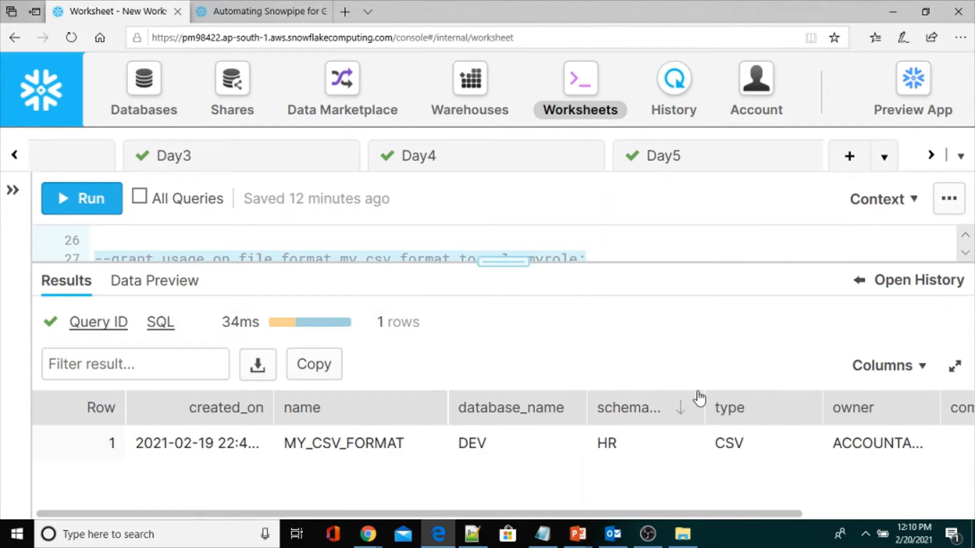
{"action": "double_click", "coordinate": [730, 443]}
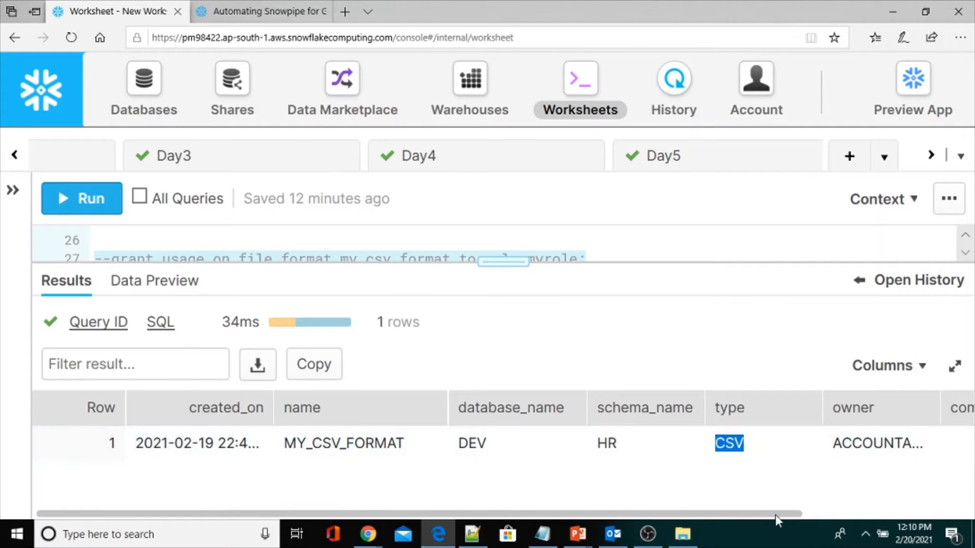
{"action": "left_click_drag", "start_coordinate": [775, 514], "coordinate": [888, 481]}
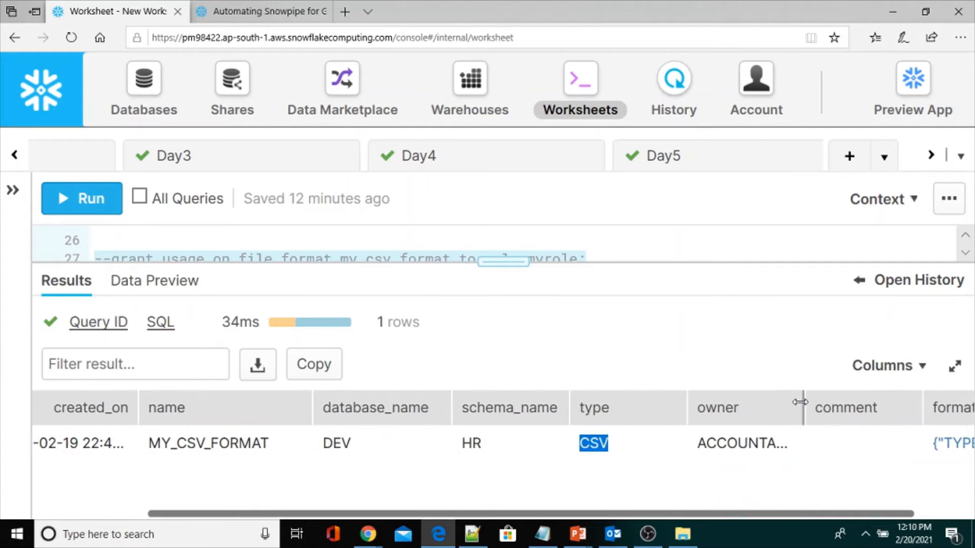
{"action": "left_click_drag", "start_coordinate": [800, 402], "coordinate": [843, 396]}
View the full format_options details of MY_CSV_FORMAT, and close them
{"action": "left_click_drag", "start_coordinate": [784, 513], "coordinate": [919, 508]}
{"action": "double_click", "coordinate": [913, 447]}
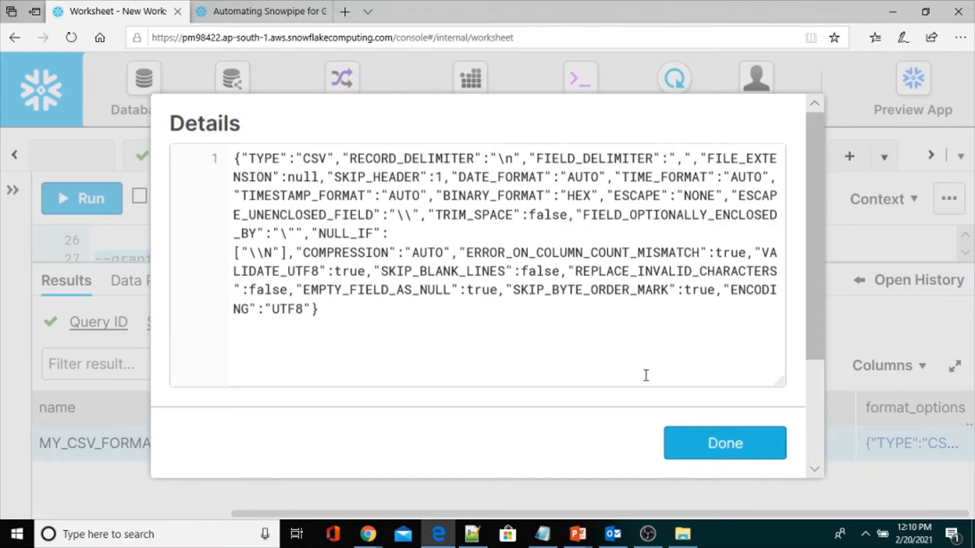
{"action": "left_click", "coordinate": [716, 472]}
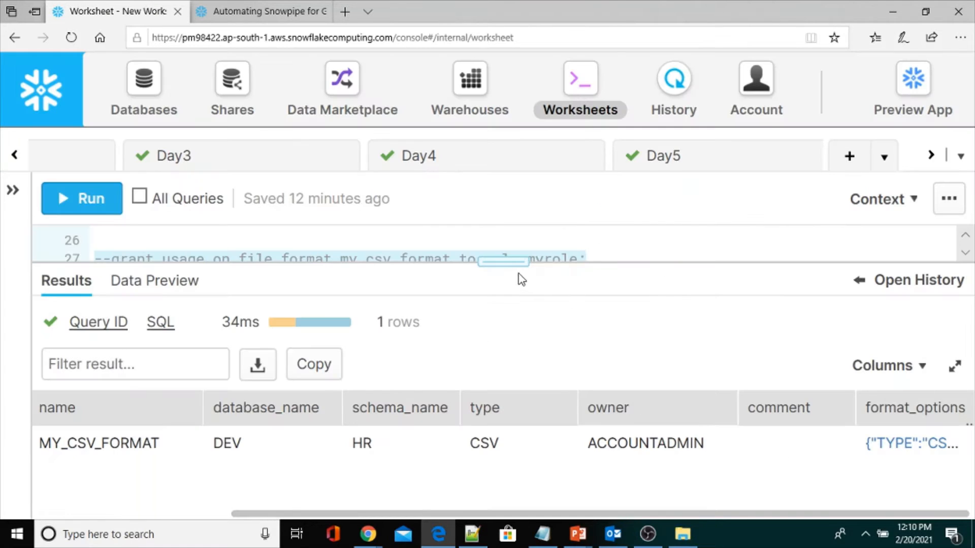
Enlarge the query editor and place the cursor in the select * from information_schema.file_formats statement
{"action": "left_click_drag", "start_coordinate": [502, 261], "coordinate": [502, 410]}
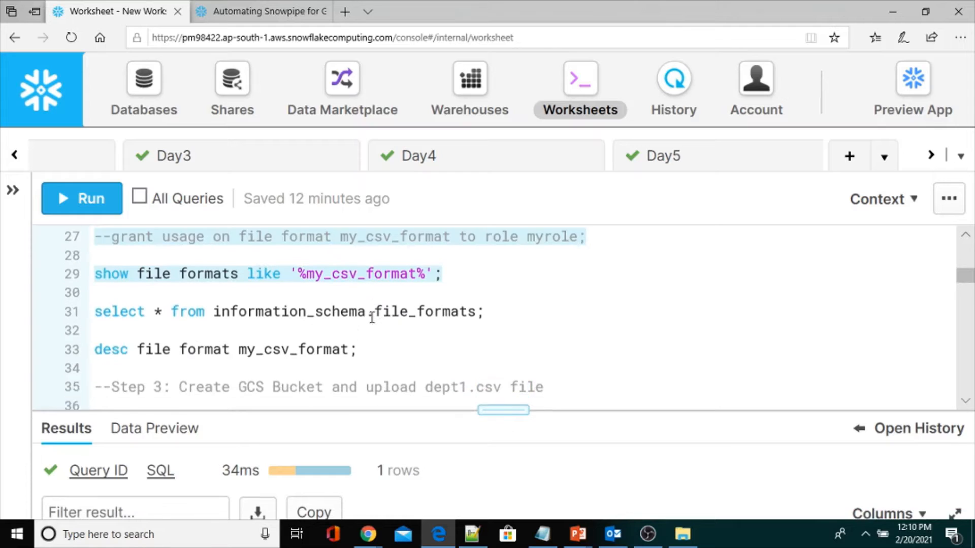
{"action": "scroll", "coordinate": [371, 318], "scroll_direction": "down", "scroll_amount": 1}
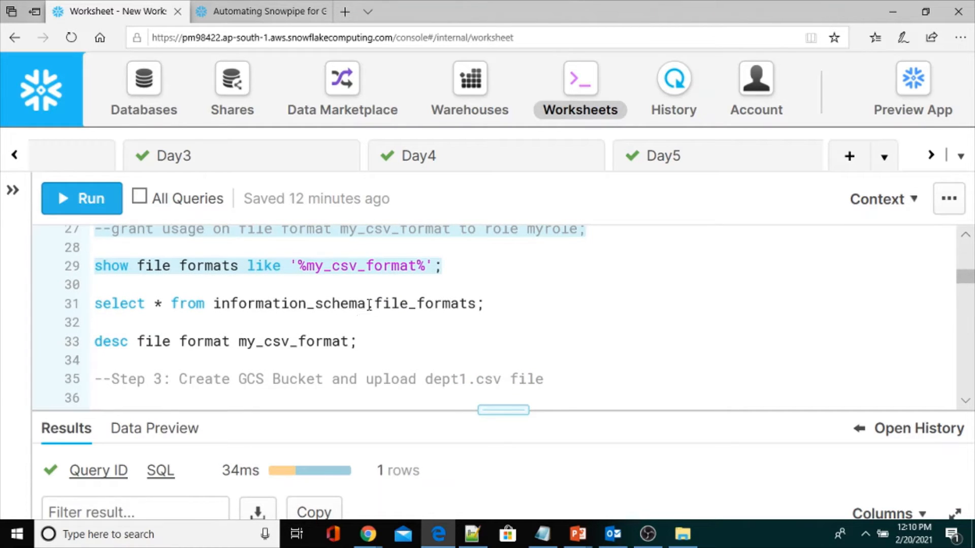
{"action": "left_click", "coordinate": [403, 304]}
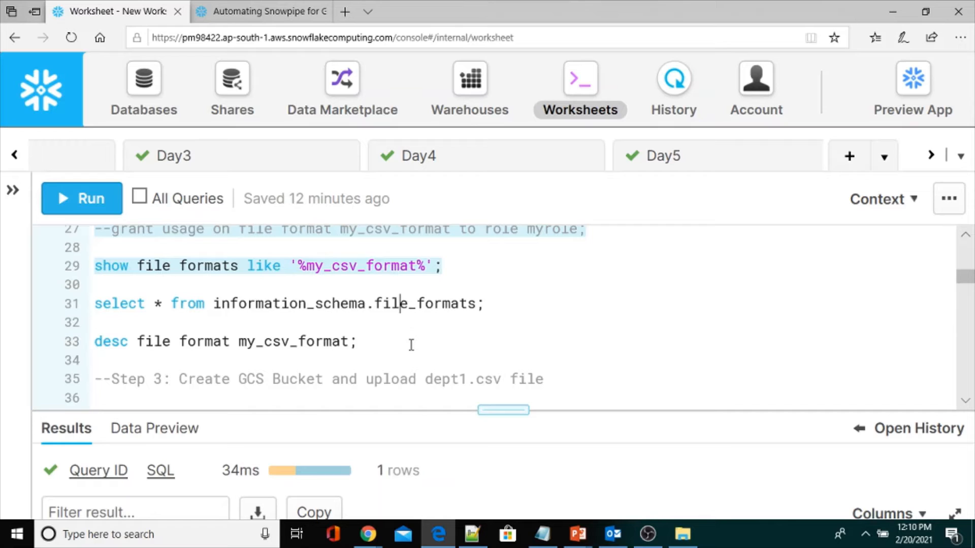
{"action": "left_click", "coordinate": [476, 304]}
{"action": "type", "text": "where"}
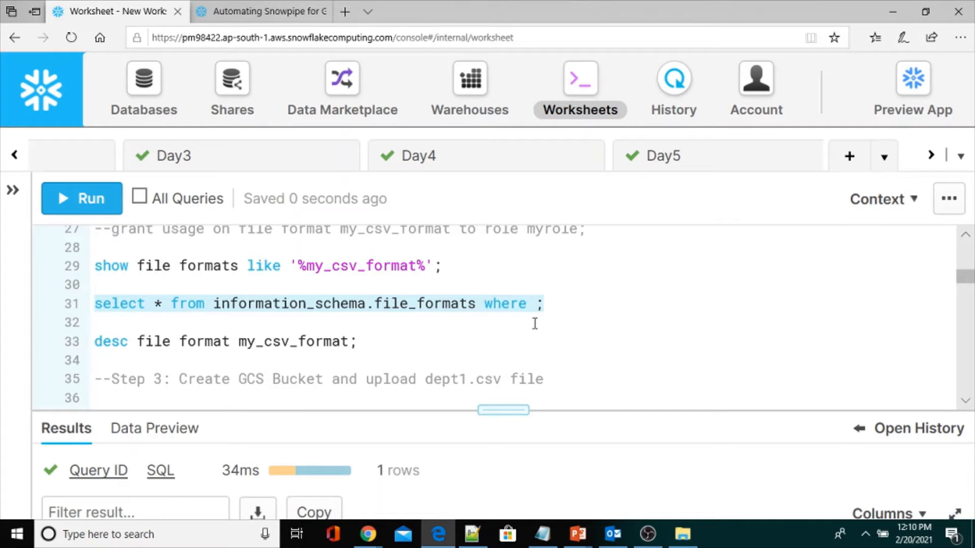
{"action": "key", "text": "BackSpace"}
{"action": "key", "text": "BackSpace"}
{"action": "key", "text": "BackSpace"}
{"action": "key", "text": "BackSpace"}
{"action": "key", "text": "BackSpace"}
{"action": "key", "text": "BackSpace"}
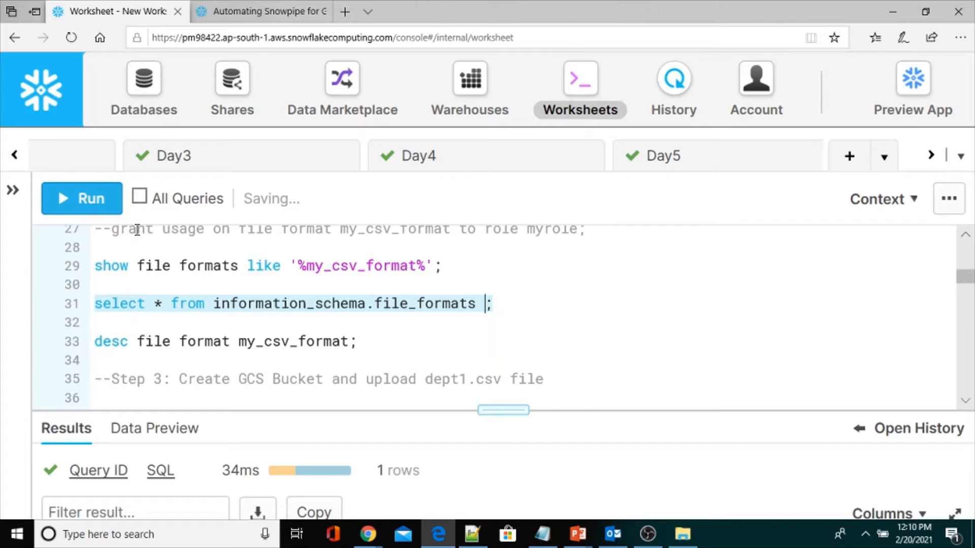
Run the select * from information_schema.file_formats query and inspect the file format owner and name columns in its result
{"action": "left_click", "coordinate": [87, 200]}
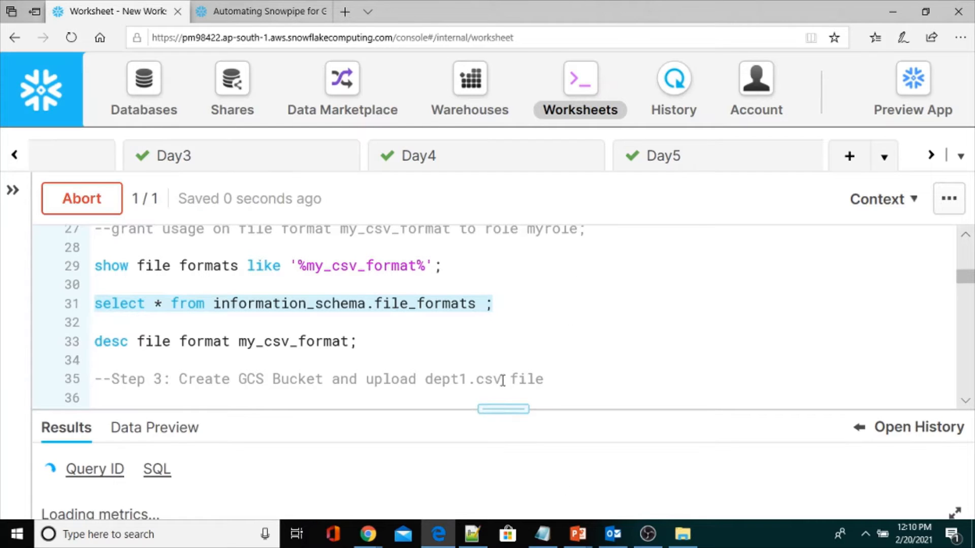
{"action": "left_click_drag", "start_coordinate": [502, 409], "coordinate": [507, 293]}
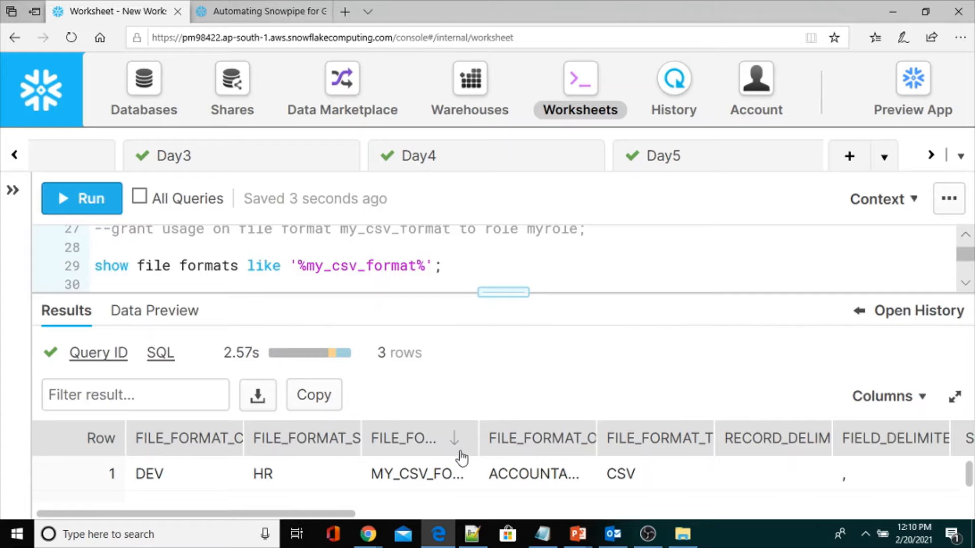
{"action": "left_click_drag", "start_coordinate": [601, 428], "coordinate": [705, 425]}
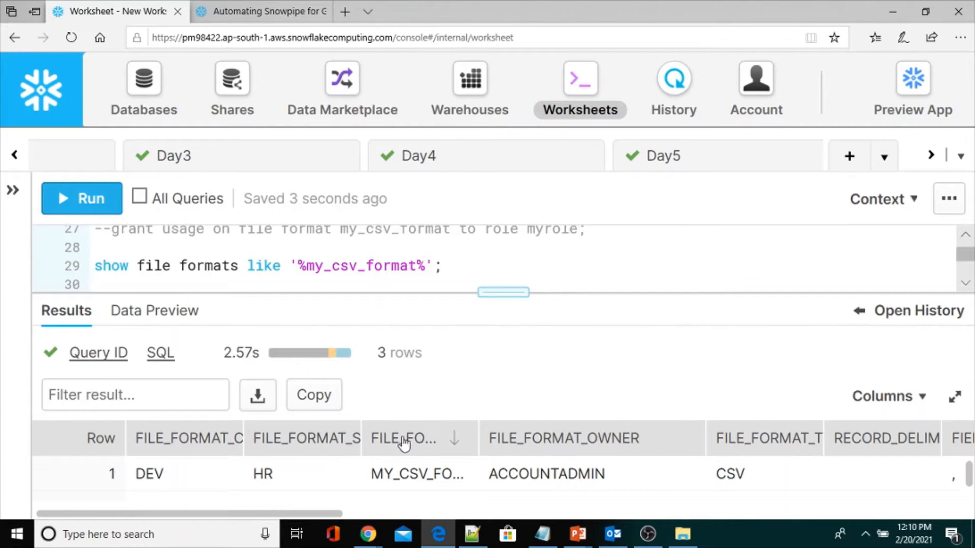
{"action": "left_click_drag", "start_coordinate": [404, 442], "coordinate": [400, 441]}
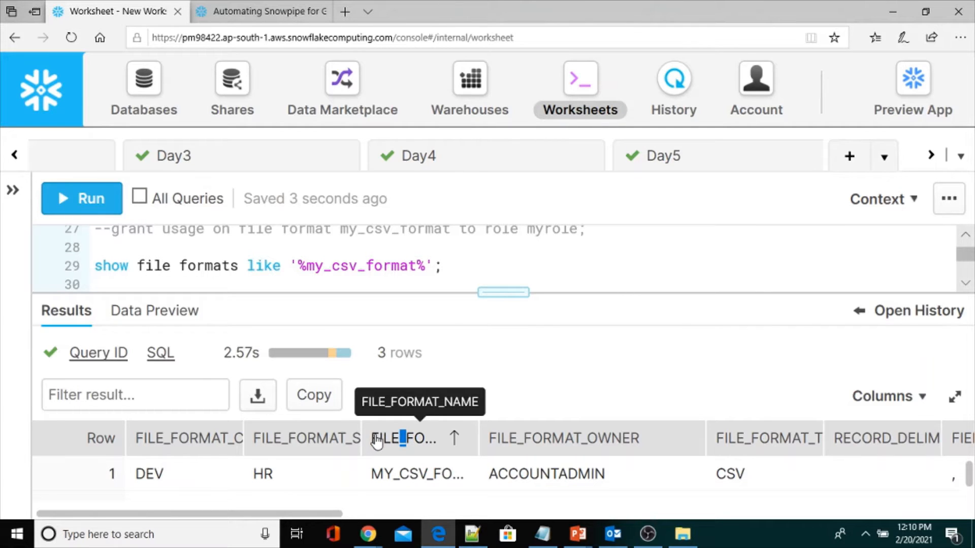
{"action": "left_click", "coordinate": [377, 442]}
{"action": "double_click", "coordinate": [382, 442]}
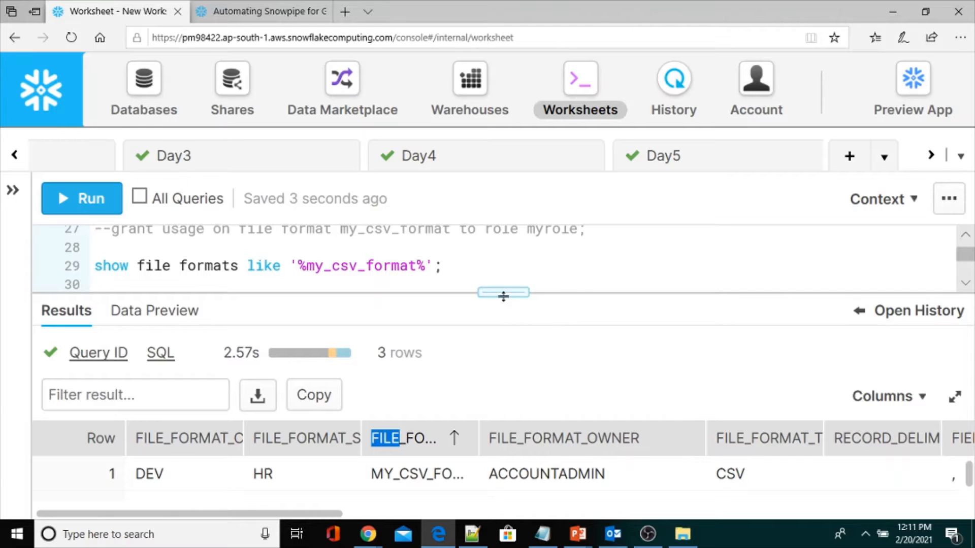
Add the filter "where FILE_Format_name =" to the information_schema.file_formats query, before the semicolon
{"action": "left_click_drag", "start_coordinate": [503, 296], "coordinate": [498, 378]}
{"action": "left_click", "coordinate": [557, 302]}
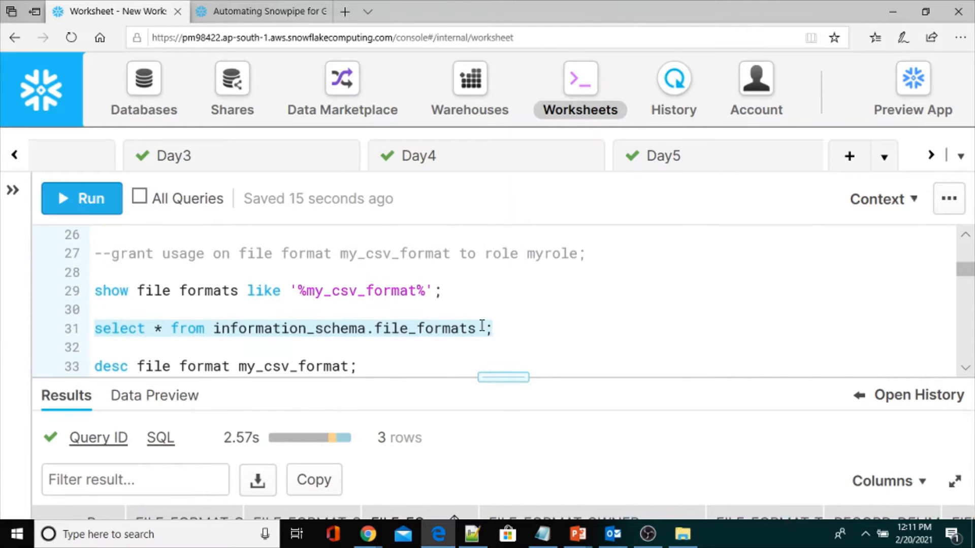
{"action": "left_click", "coordinate": [482, 328]}
{"action": "type", "text": "whe"}
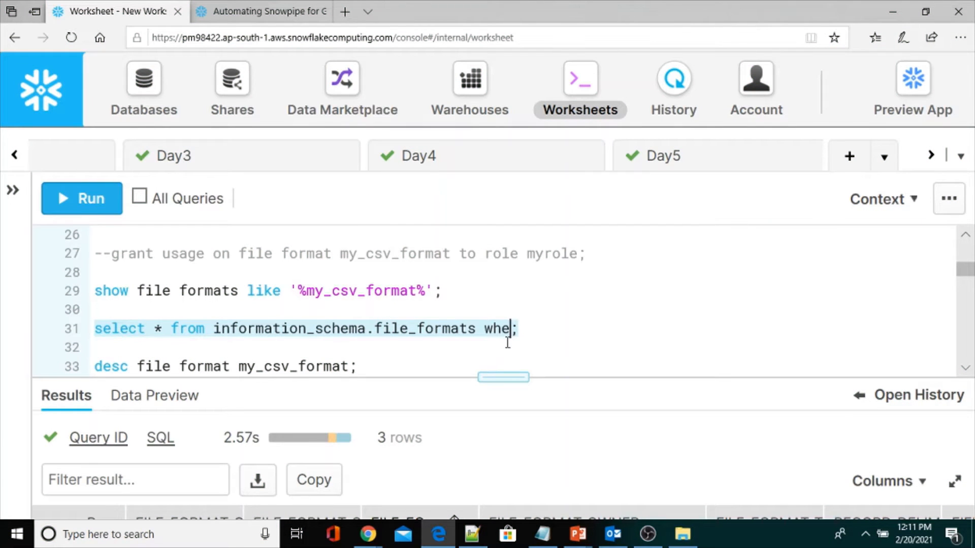
{"action": "type", "text": "e"}
{"action": "key", "text": "BackSpace"}
{"action": "key", "text": "BackSpace"}
{"action": "type", "text": "re FILE_"}
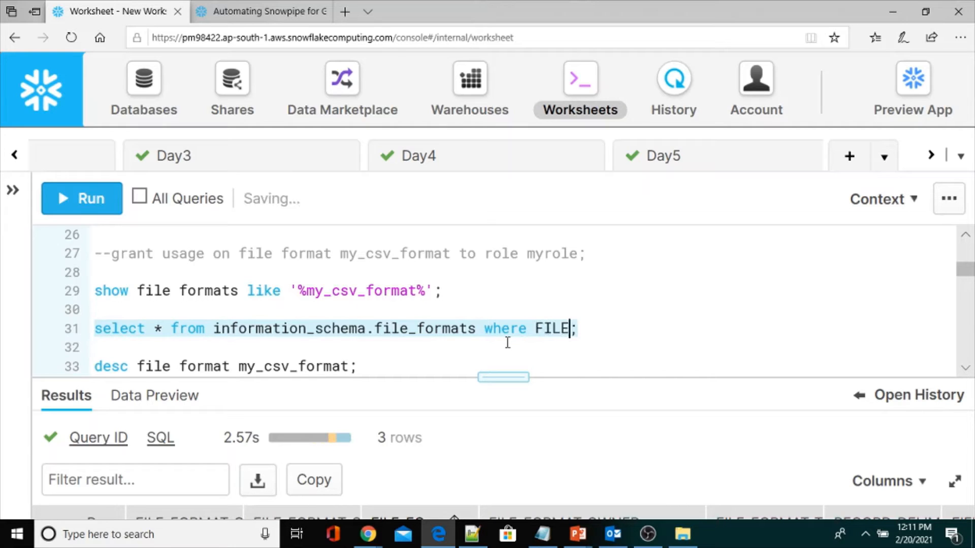
{"action": "type", "text": "Forma"}
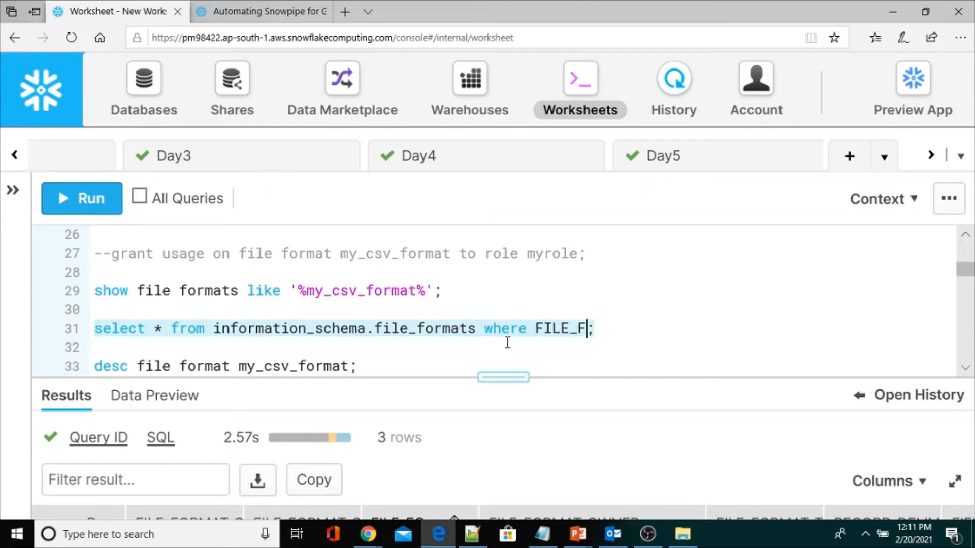
{"action": "type", "text": "t_"}
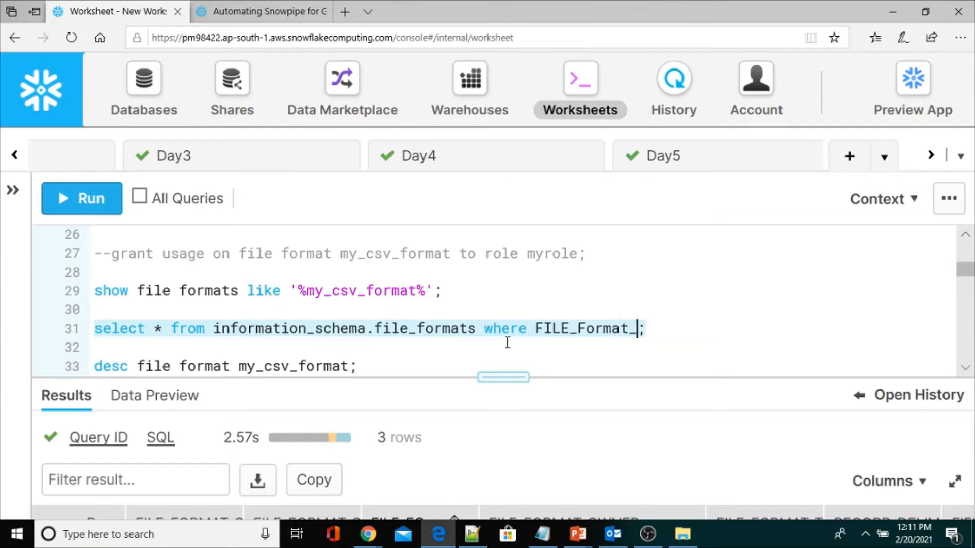
{"action": "type", "text": "name"}
{"action": "key", "text": "BackSpace"}
{"action": "type", "text": "me ="}
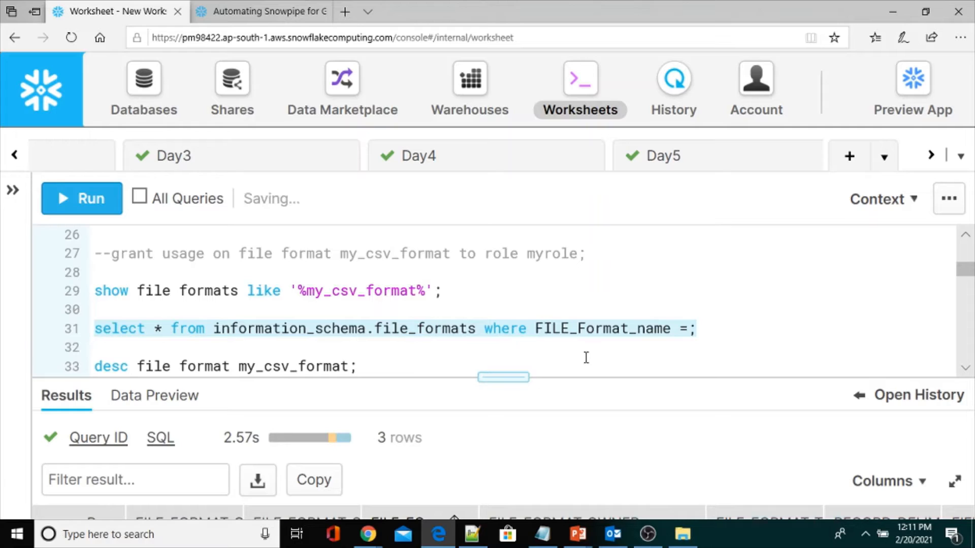
Complete the filter with the value 'MY_CVS_FORMAT', run the query and check its result
{"action": "type", "text": "'MY"}
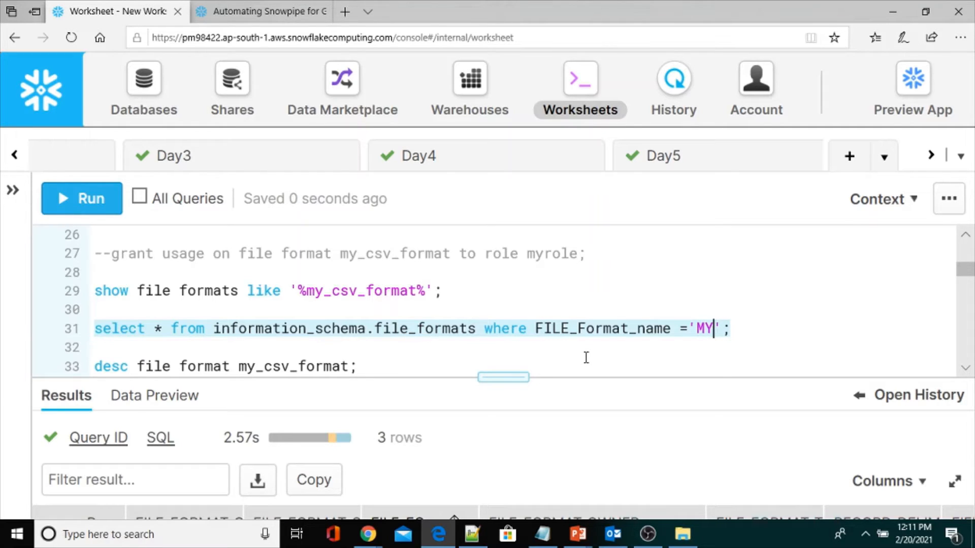
{"action": "type", "text": "_S"}
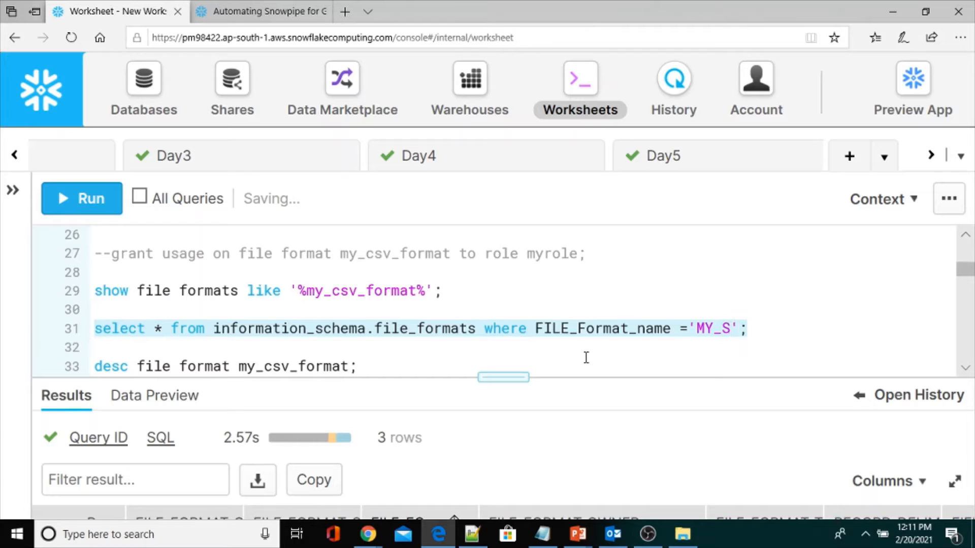
{"action": "key", "text": "BackSpace"}
{"action": "type", "text": "C"}
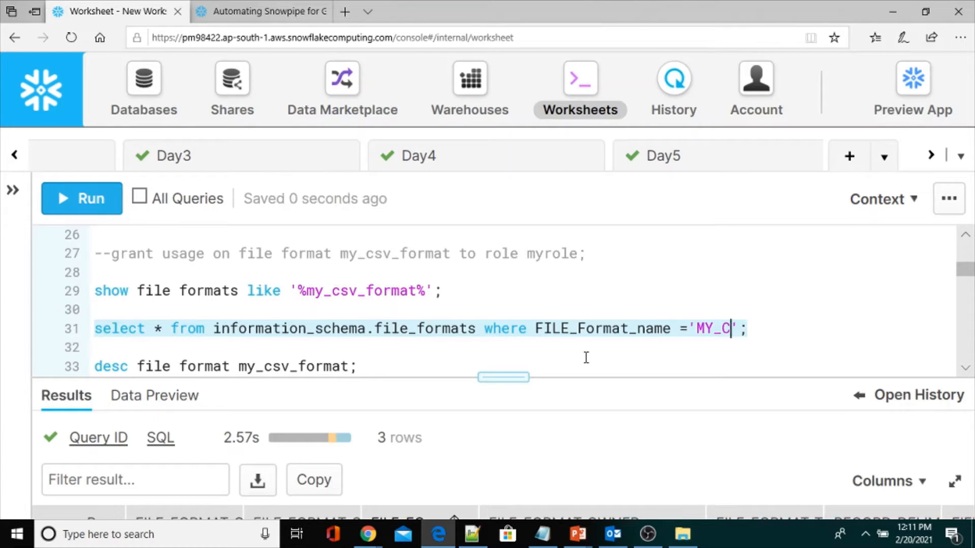
{"action": "type", "text": "VS_FOMR"}
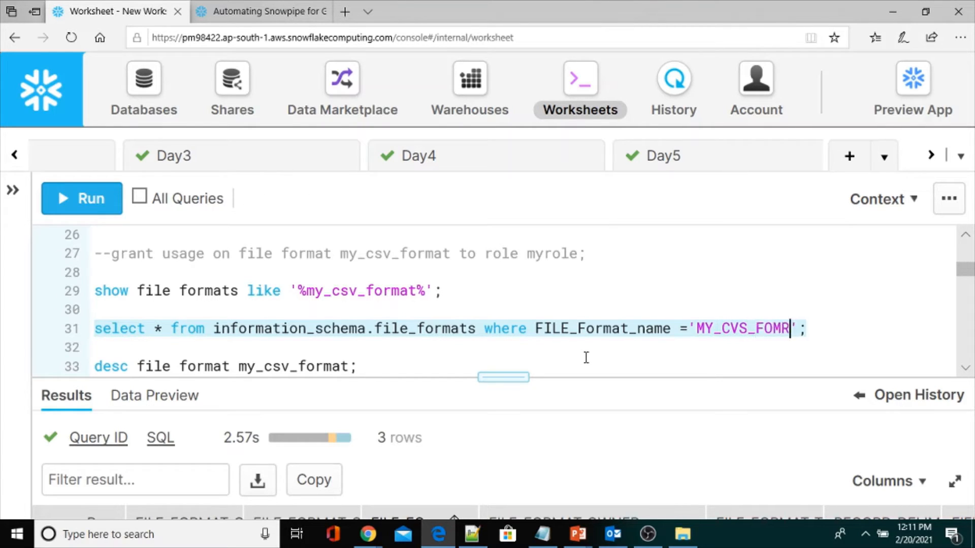
{"action": "key", "text": "BackSpace"}
{"action": "key", "text": "BackSpace"}
{"action": "type", "text": "RMAT"}
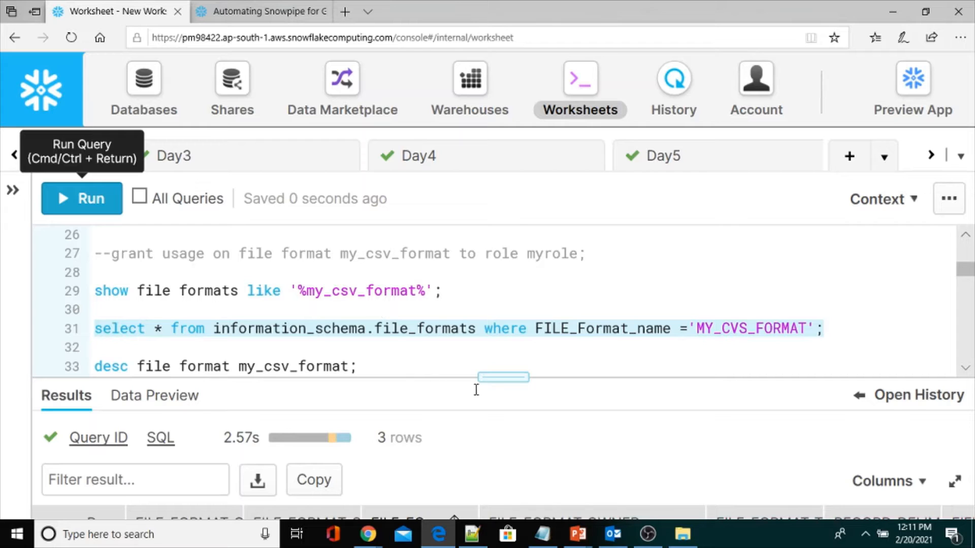
{"action": "key", "text": "ctrl+Return"}
{"action": "left_click_drag", "start_coordinate": [501, 381], "coordinate": [503, 355]}
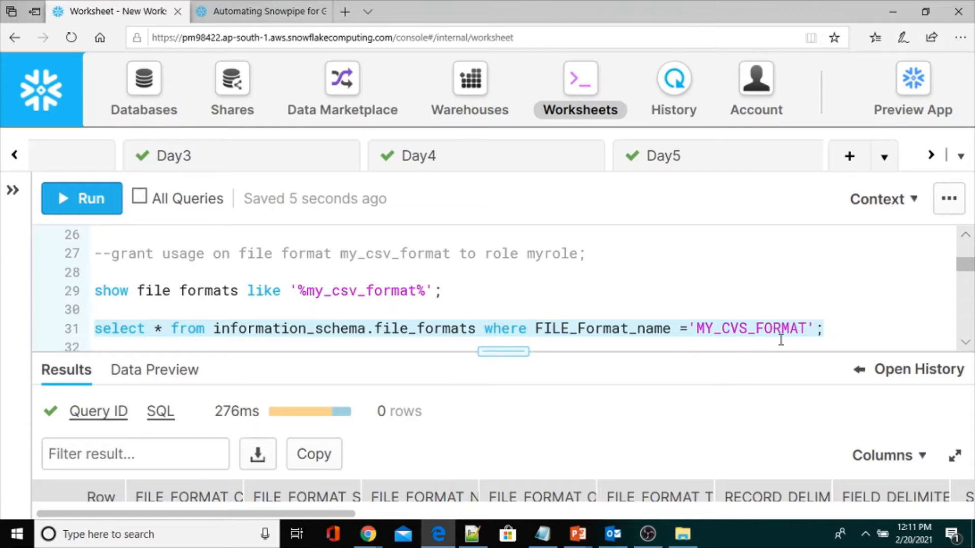
Correct the filter value to 'MY_CSV_FORMAT' and run the information_schema.file_formats query again
{"action": "key", "text": "BackSpace"}
{"action": "key", "text": "Right"}
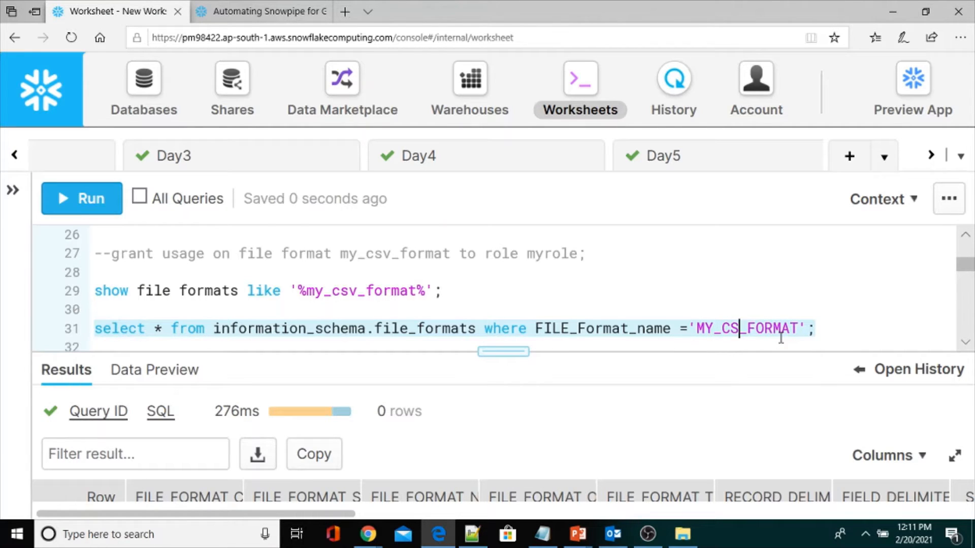
{"action": "type", "text": "V"}
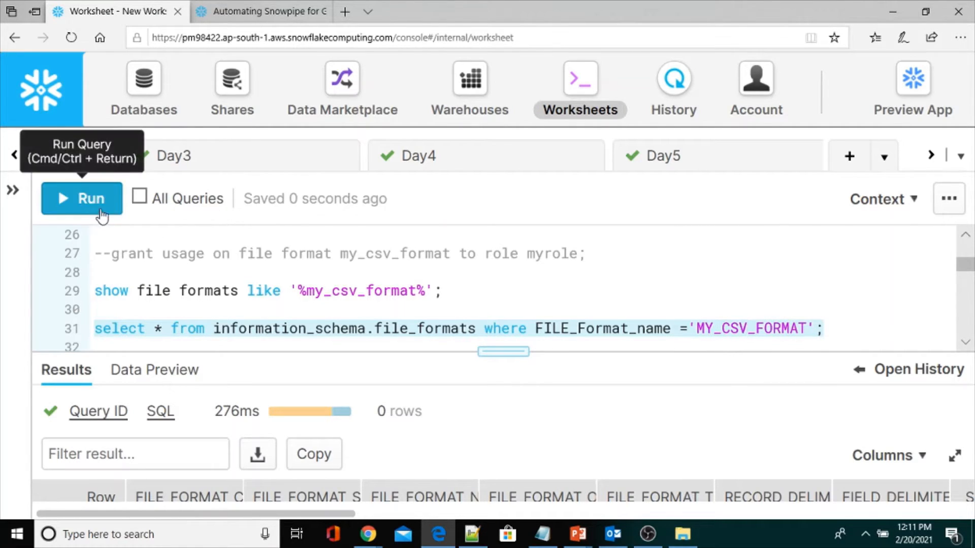
{"action": "left_click", "coordinate": [103, 207]}
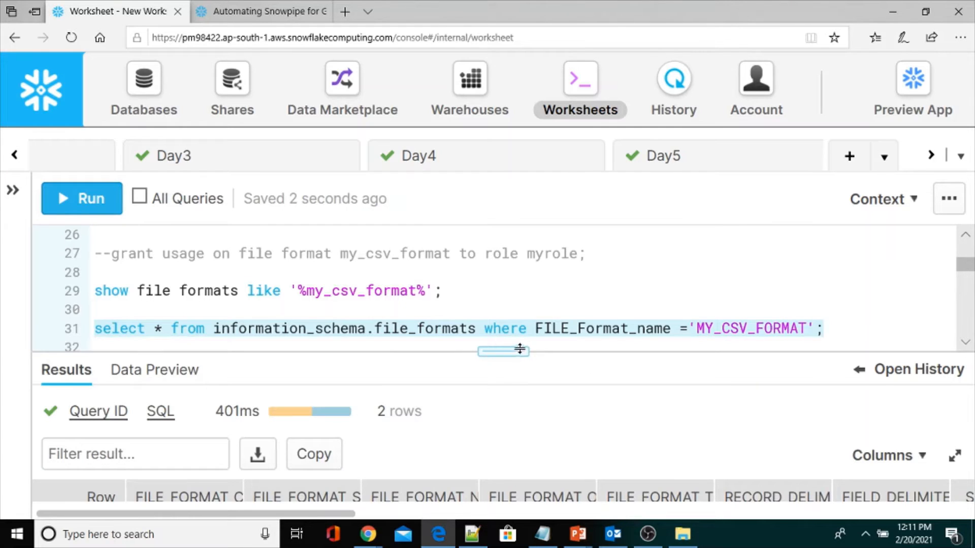
Enlarge the filtered query's results and widen the FILE_FORMAT_NAME and FILE_FORMAT_OWNER columns to read their values
{"action": "left_click_drag", "start_coordinate": [515, 350], "coordinate": [515, 262]}
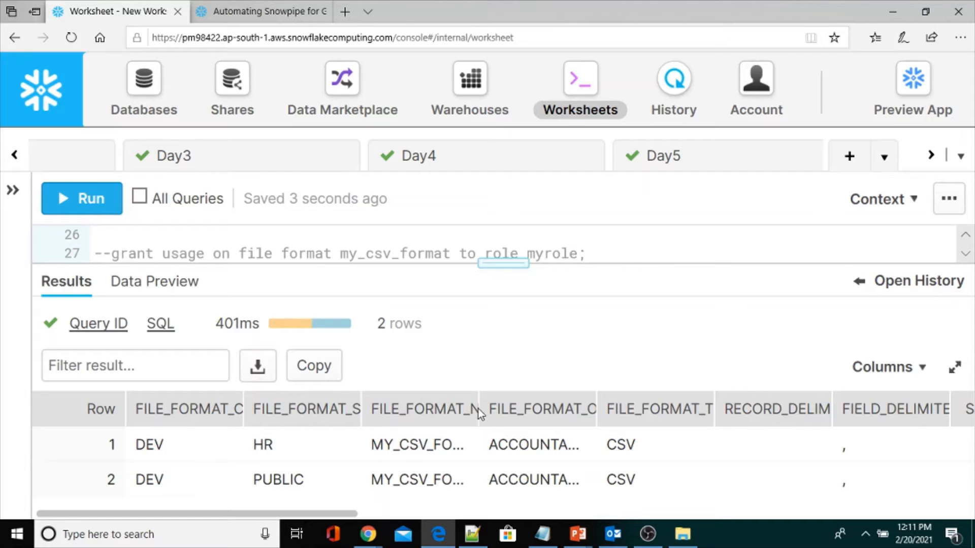
{"action": "left_click_drag", "start_coordinate": [479, 409], "coordinate": [557, 401]}
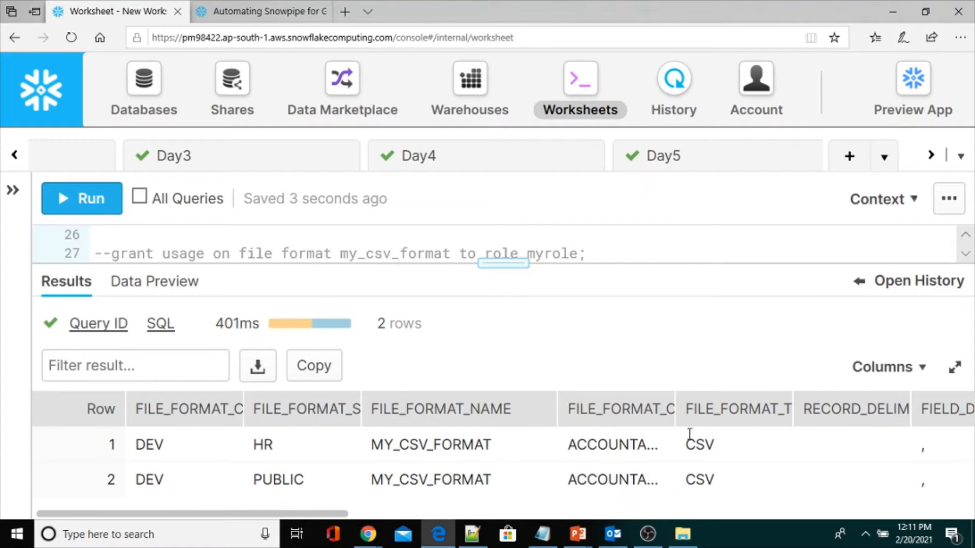
{"action": "left_click_drag", "start_coordinate": [675, 409], "coordinate": [697, 409]}
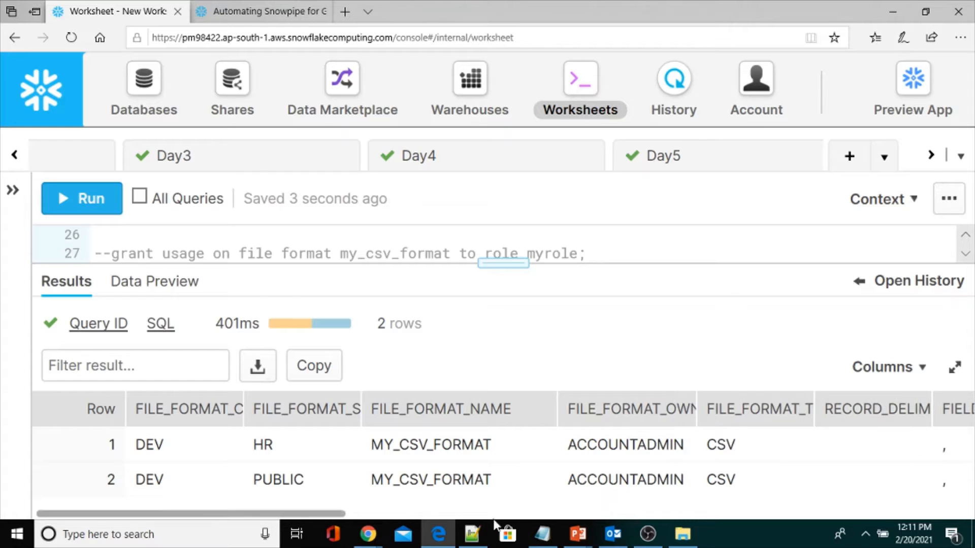
Examine the remaining columns of the filtered file format results, including FIELD_DELIMITER and SKIP_HEADER
{"action": "left_click_drag", "start_coordinate": [326, 514], "coordinate": [531, 512]}
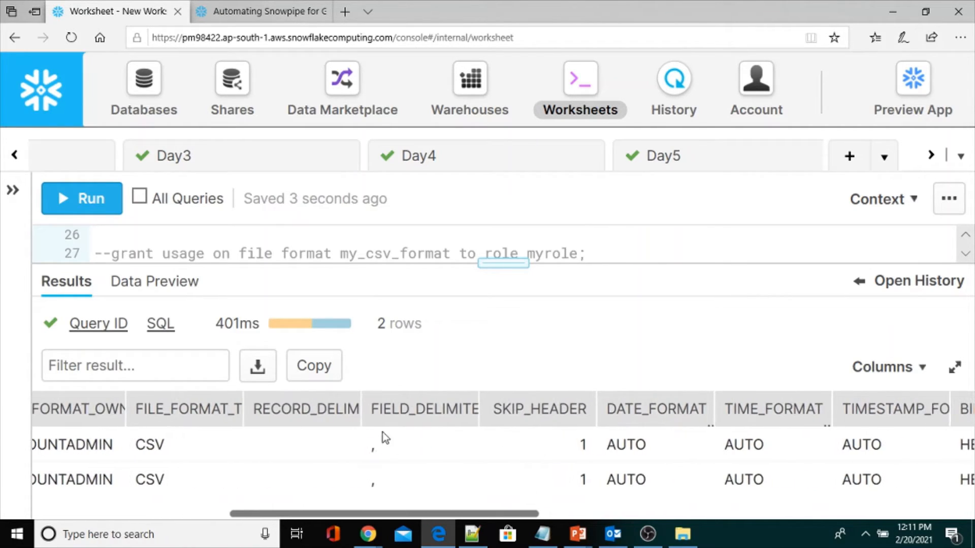
{"action": "left_click", "coordinate": [463, 452]}
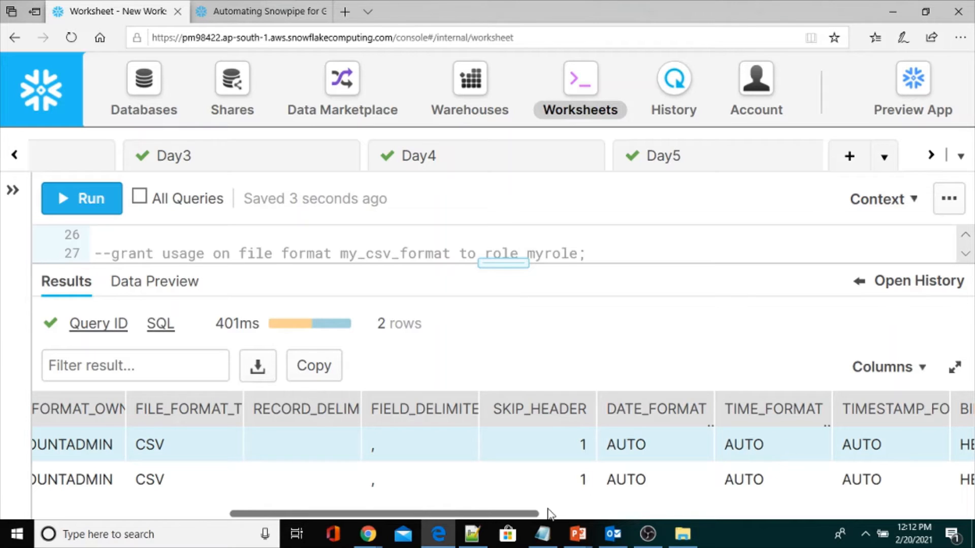
{"action": "left_click_drag", "start_coordinate": [522, 513], "coordinate": [107, 482]}
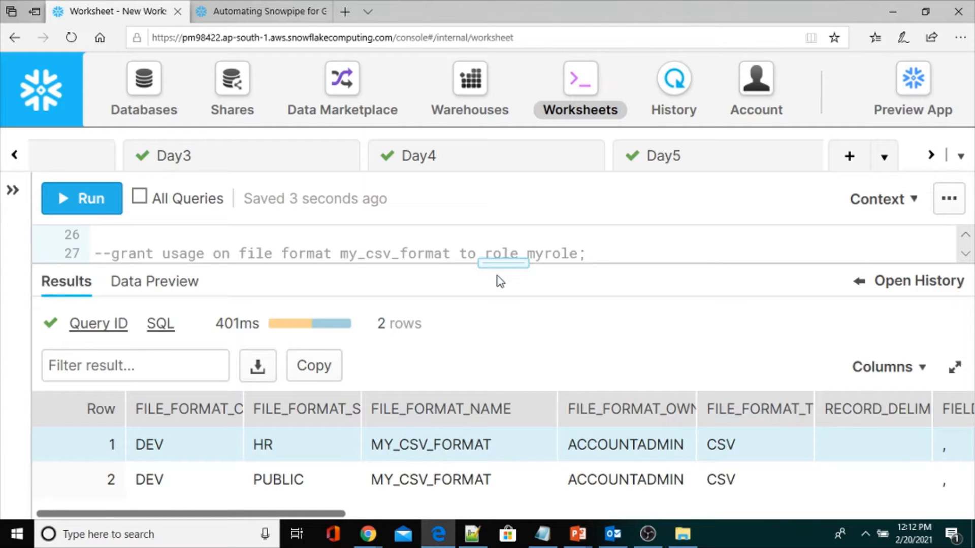
Bring the SQL editor back into view and run the statement "desc file format my_csv_format;"
{"action": "left_click_drag", "start_coordinate": [503, 263], "coordinate": [486, 449]}
{"action": "left_click", "coordinate": [274, 294]}
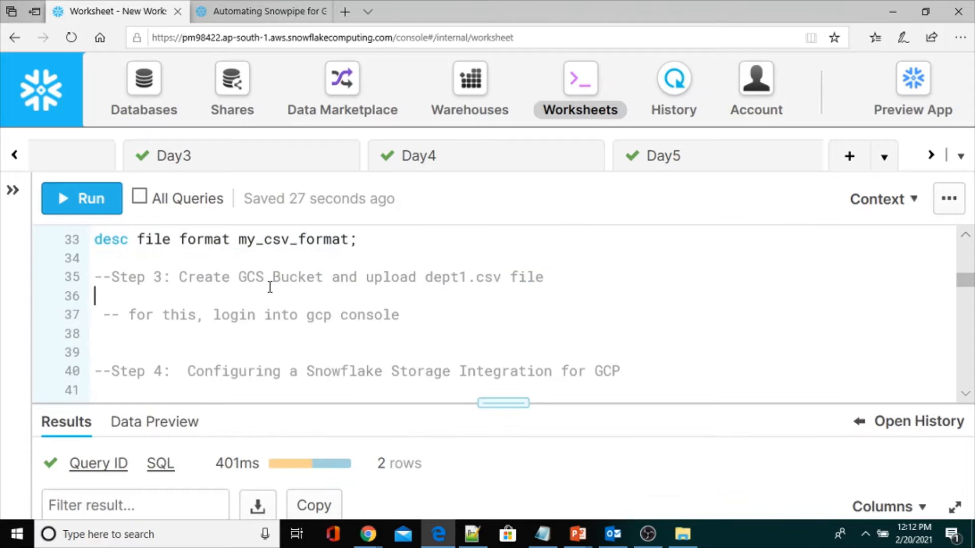
{"action": "scroll", "coordinate": [284, 297], "scroll_direction": "up", "scroll_amount": 1}
{"action": "scroll", "coordinate": [313, 301], "scroll_direction": "up", "scroll_amount": 1}
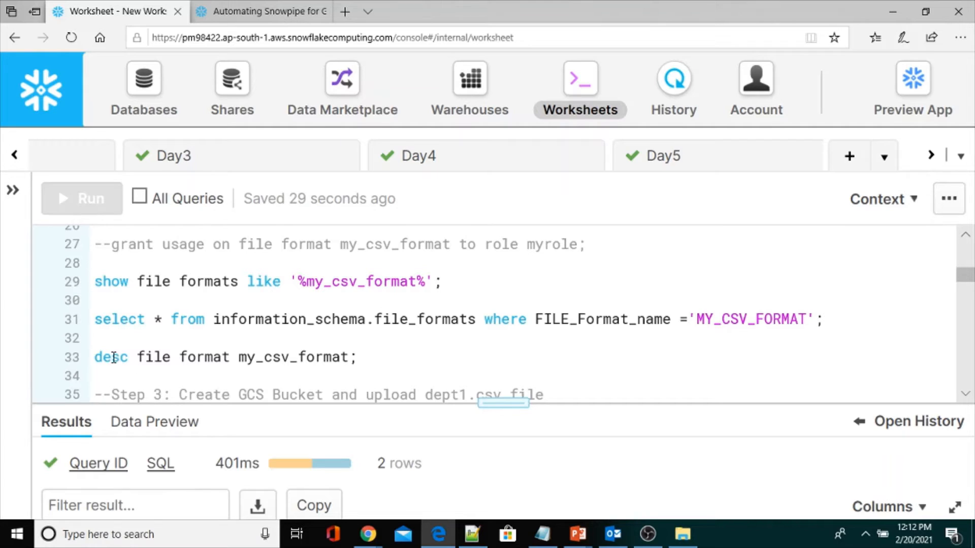
{"action": "left_click", "coordinate": [121, 363]}
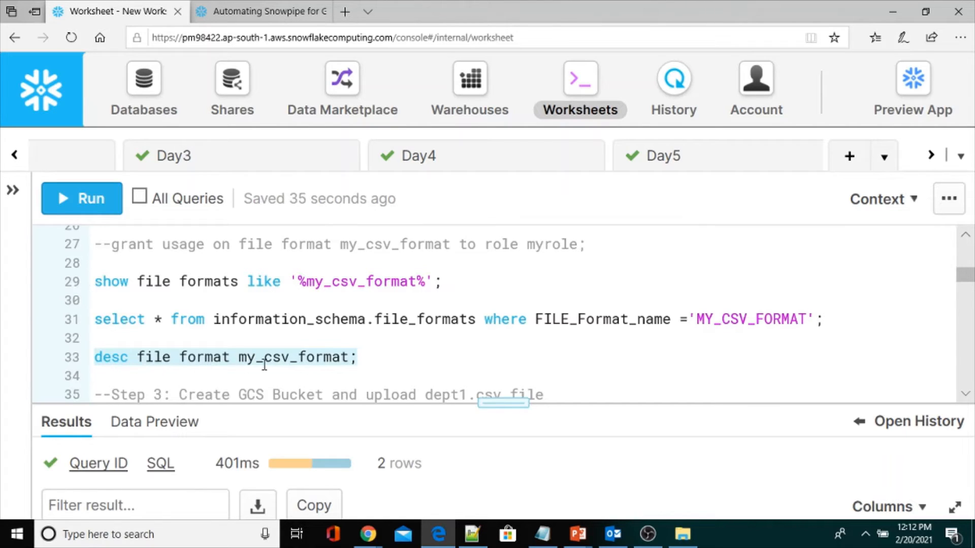
{"action": "key", "text": "ctrl+Return"}
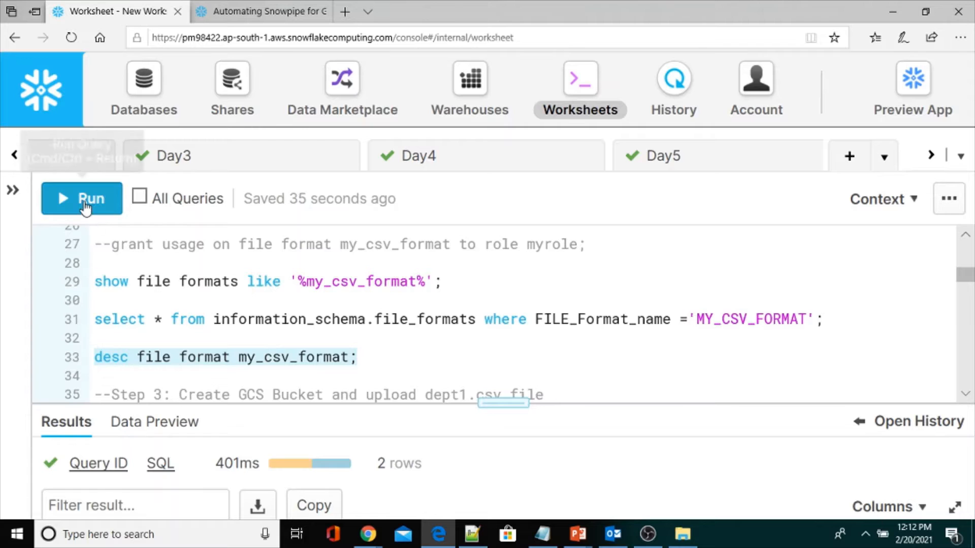
Enlarge the results to review the property values and defaults of my_csv_format, then return to the Step 3 comment in the worksheet
{"action": "left_click_drag", "start_coordinate": [500, 405], "coordinate": [481, 251]}
{"action": "scroll", "coordinate": [239, 429], "scroll_direction": "down", "scroll_amount": 10}
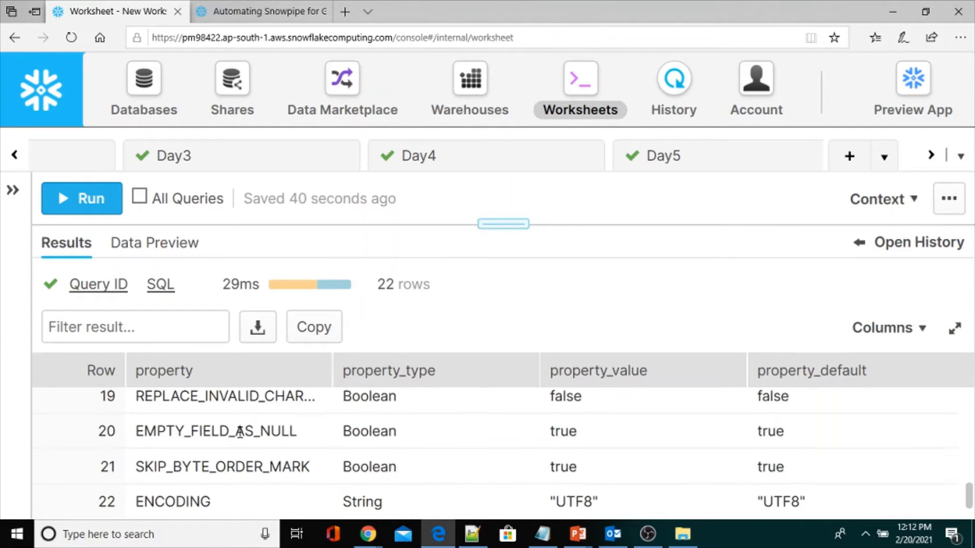
{"action": "scroll", "coordinate": [240, 434], "scroll_direction": "up", "scroll_amount": 8}
{"action": "scroll", "coordinate": [239, 435], "scroll_direction": "up", "scroll_amount": 2}
{"action": "left_click", "coordinate": [172, 406]}
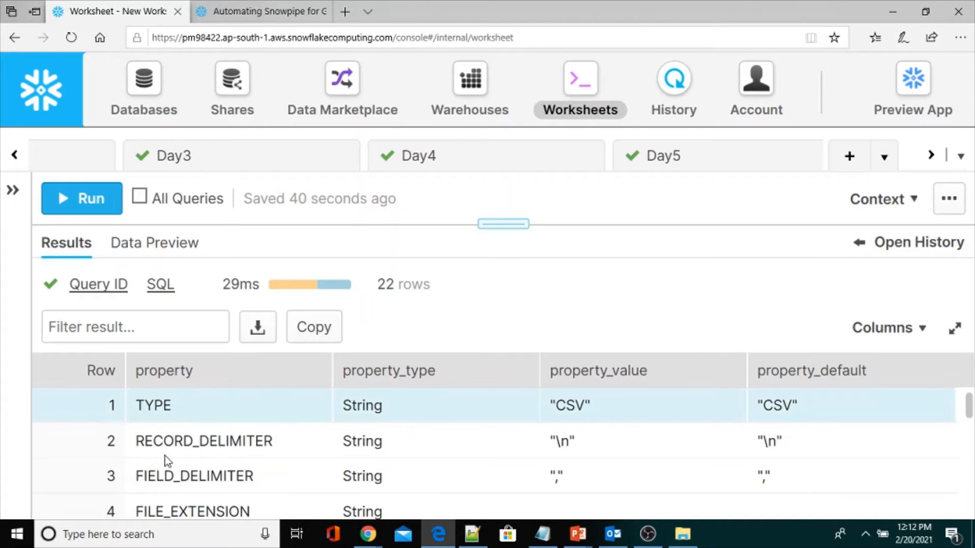
{"action": "scroll", "coordinate": [212, 449], "scroll_direction": "down", "scroll_amount": 10}
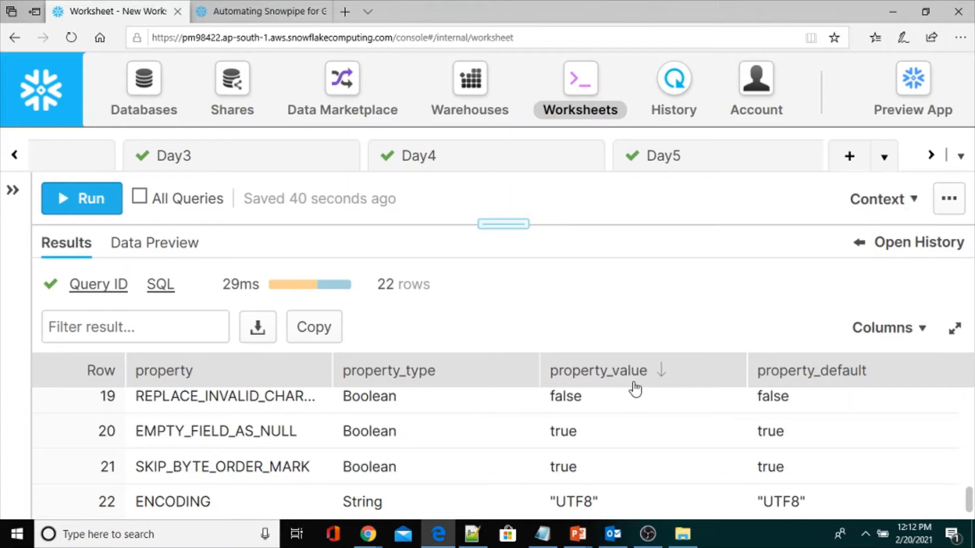
{"action": "scroll", "coordinate": [254, 487], "scroll_direction": "up", "scroll_amount": 10}
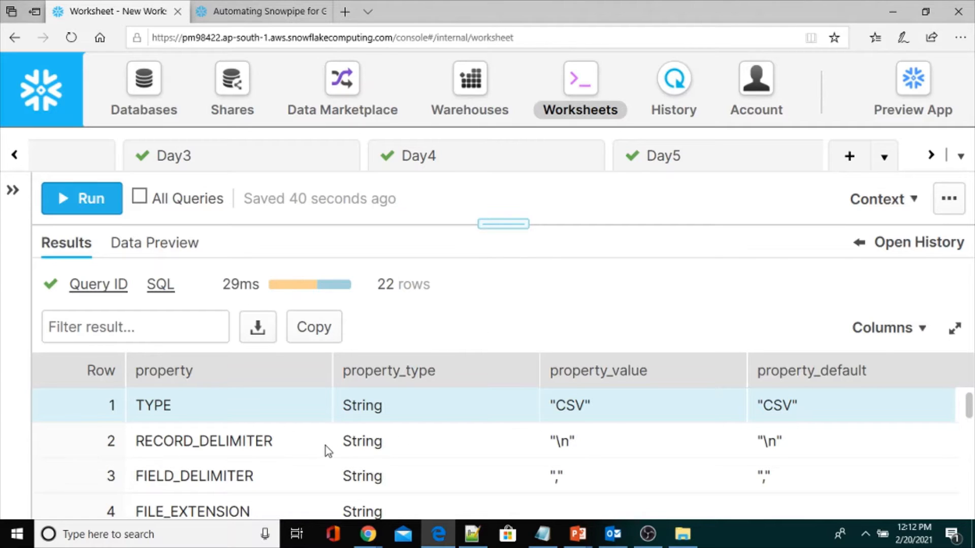
{"action": "scroll", "coordinate": [326, 450], "scroll_direction": "down", "scroll_amount": 10}
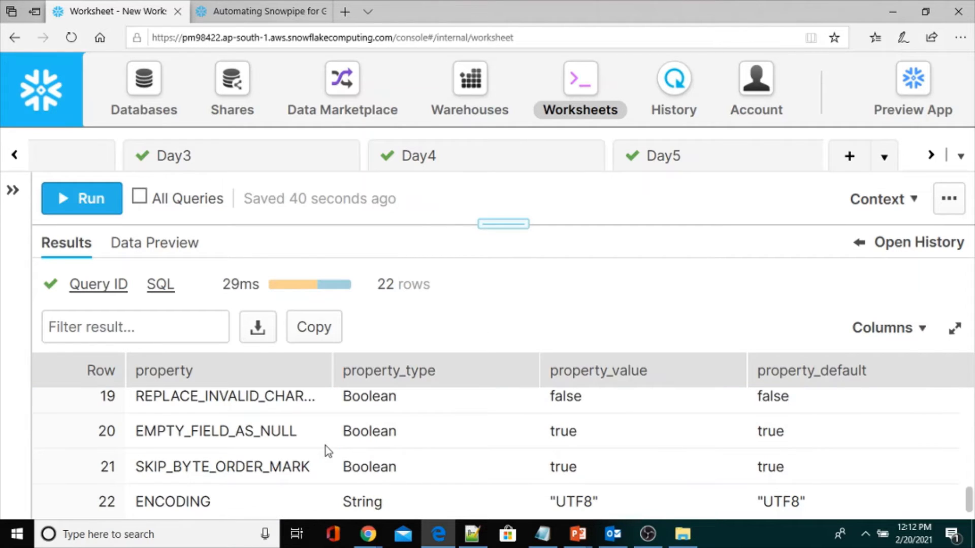
{"action": "scroll", "coordinate": [325, 446], "scroll_direction": "up", "scroll_amount": 10}
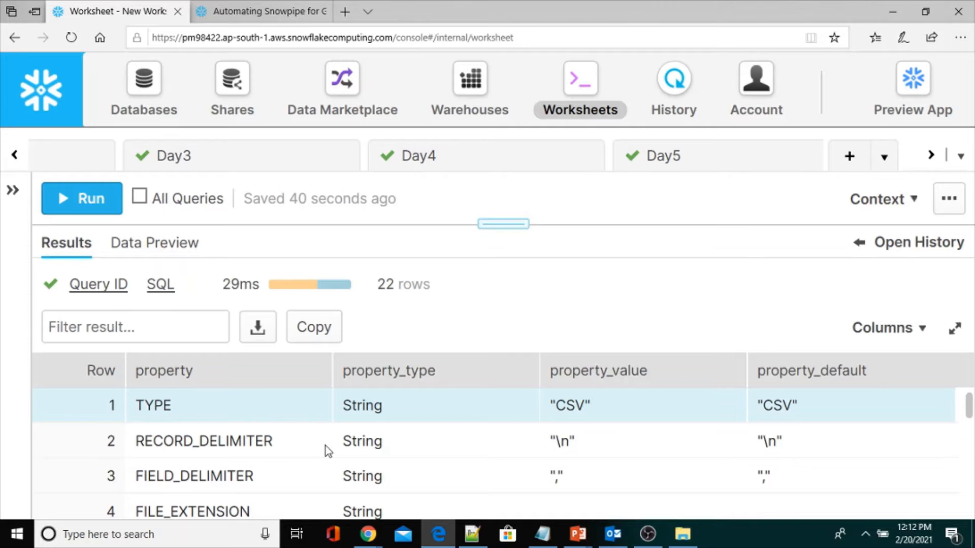
{"action": "left_click_drag", "start_coordinate": [520, 227], "coordinate": [493, 390]}
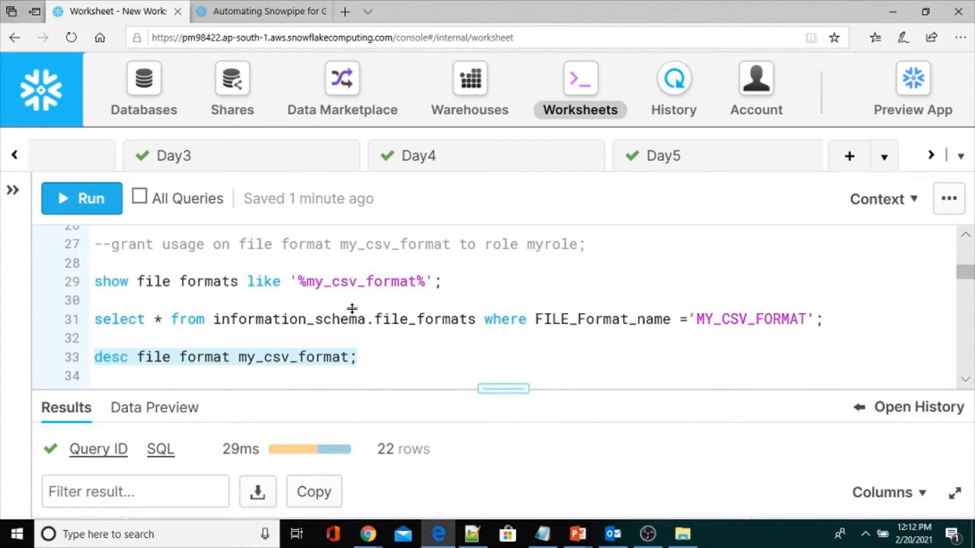
{"action": "scroll", "coordinate": [286, 290], "scroll_direction": "up", "scroll_amount": 1}
{"action": "scroll", "coordinate": [284, 309], "scroll_direction": "down", "scroll_amount": 3}
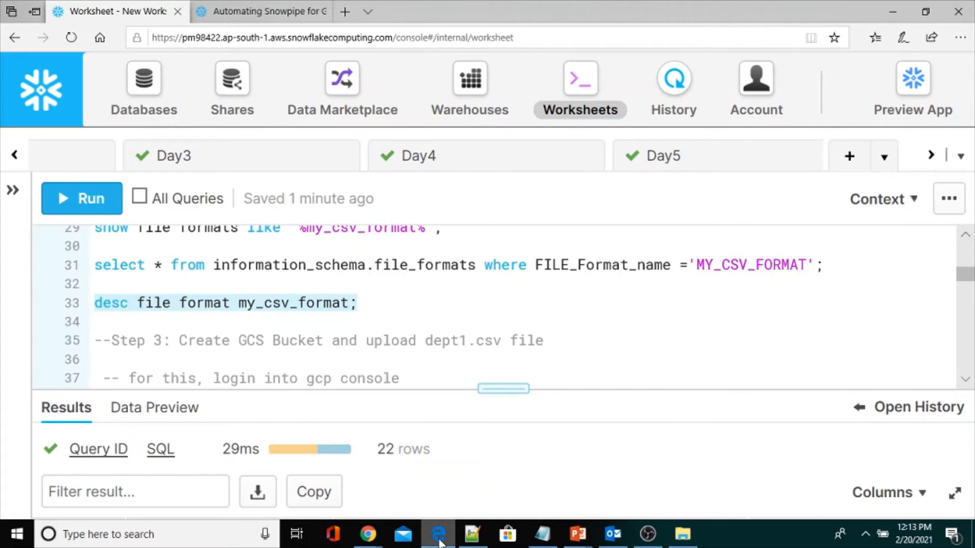
Switch to the Google Cloud Platform console in Chrome and open the dashboard of My First Project
{"action": "mouse_move", "coordinate": [439, 542]}
{"action": "mouse_move", "coordinate": [369, 543]}
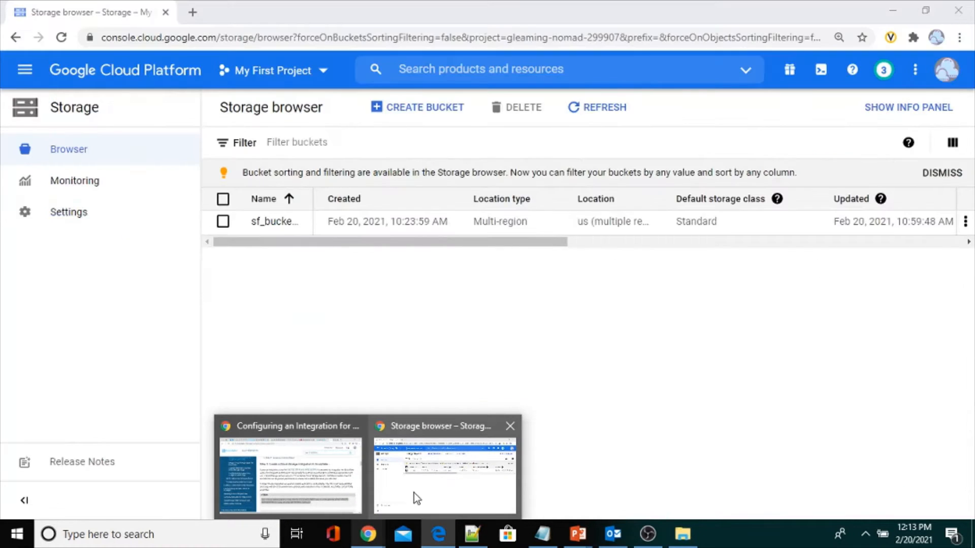
{"action": "left_click", "coordinate": [413, 493]}
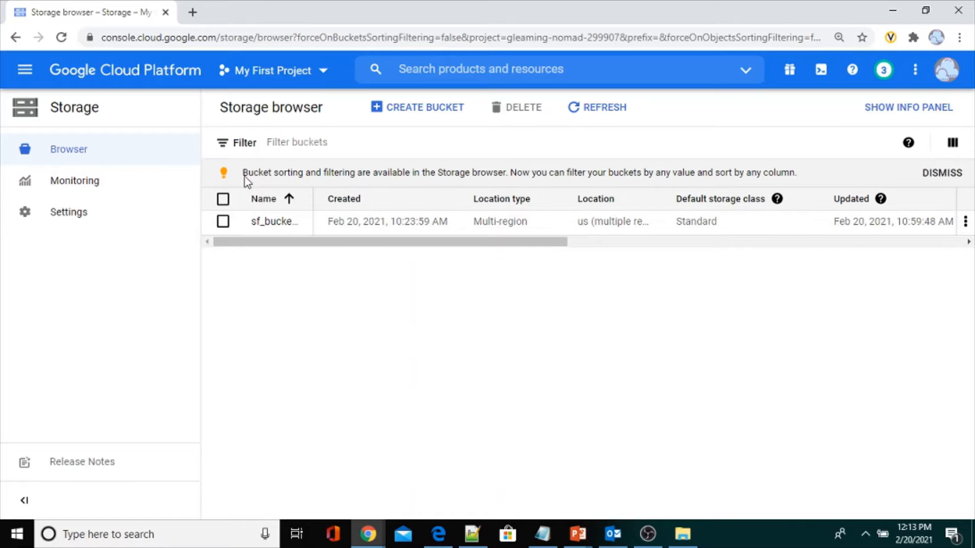
{"action": "left_click", "coordinate": [26, 74]}
{"action": "mouse_move", "coordinate": [59, 118]}
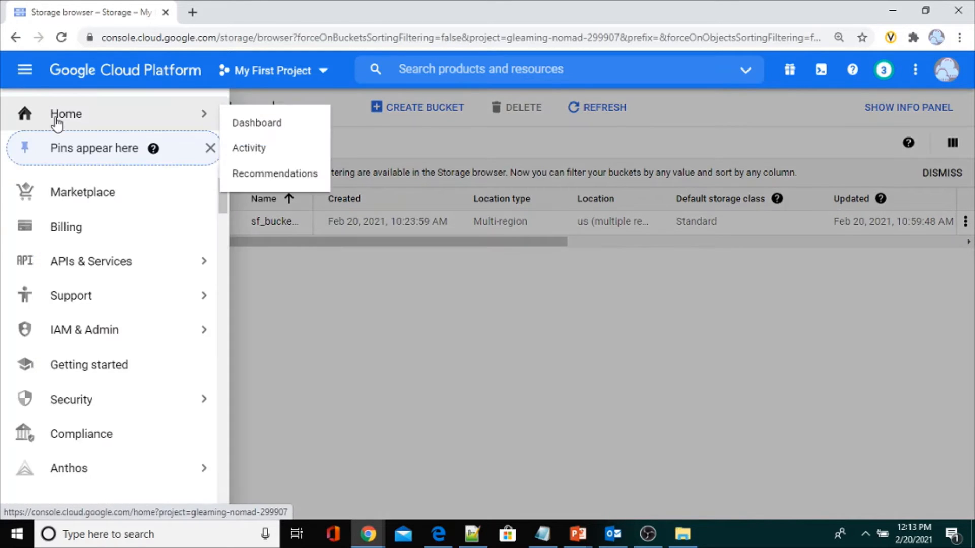
{"action": "left_click", "coordinate": [251, 125]}
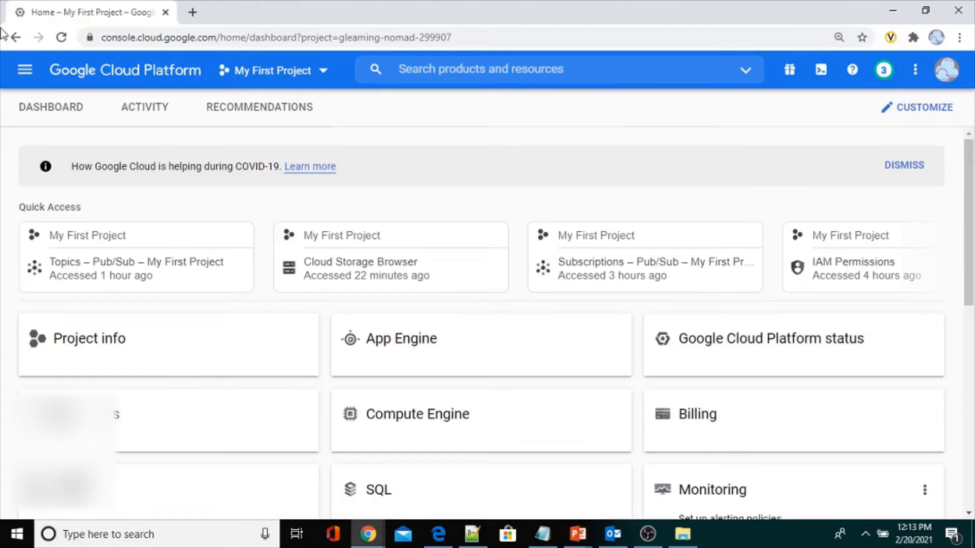
Open the Cloud Storage browser listing the project's buckets
{"action": "left_click", "coordinate": [27, 73]}
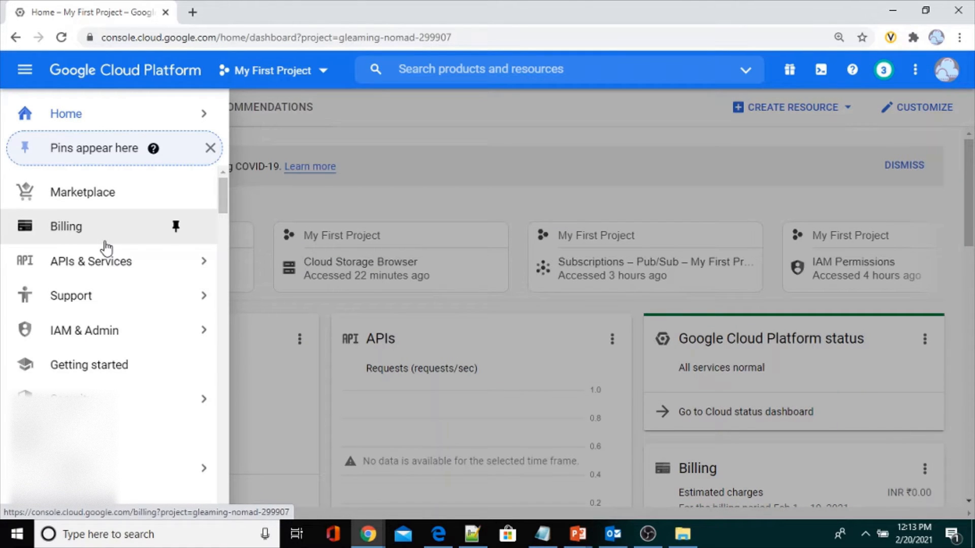
{"action": "scroll", "coordinate": [106, 249], "scroll_direction": "down", "scroll_amount": 8}
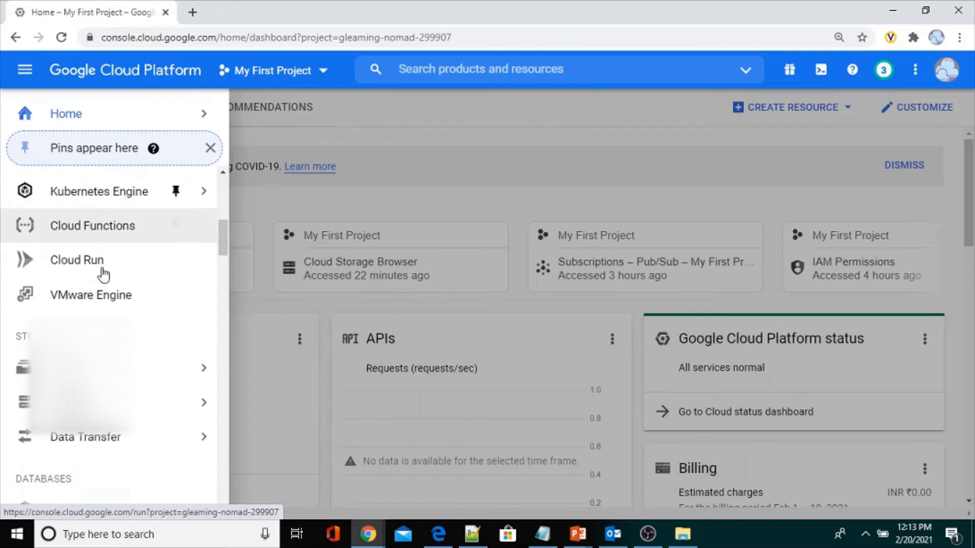
{"action": "mouse_move", "coordinate": [97, 363]}
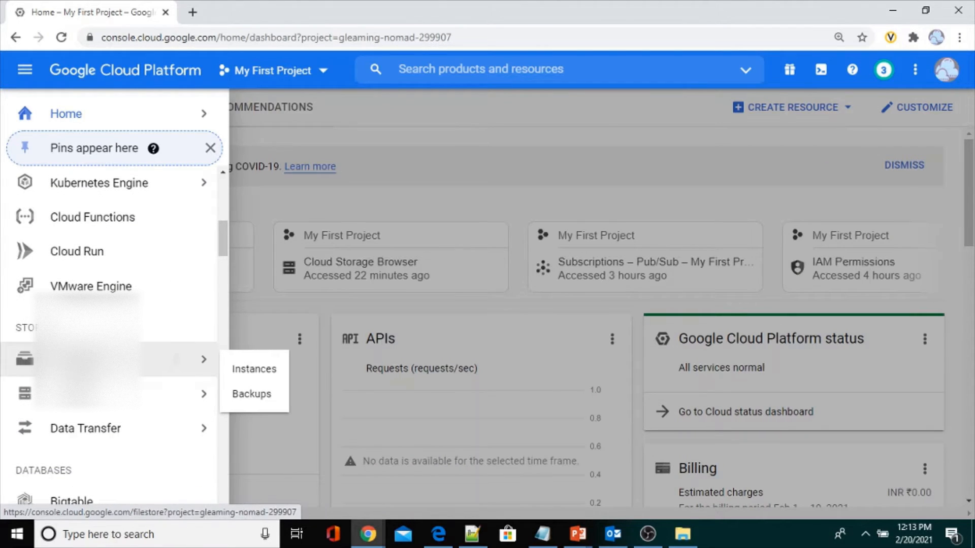
{"action": "mouse_move", "coordinate": [72, 401]}
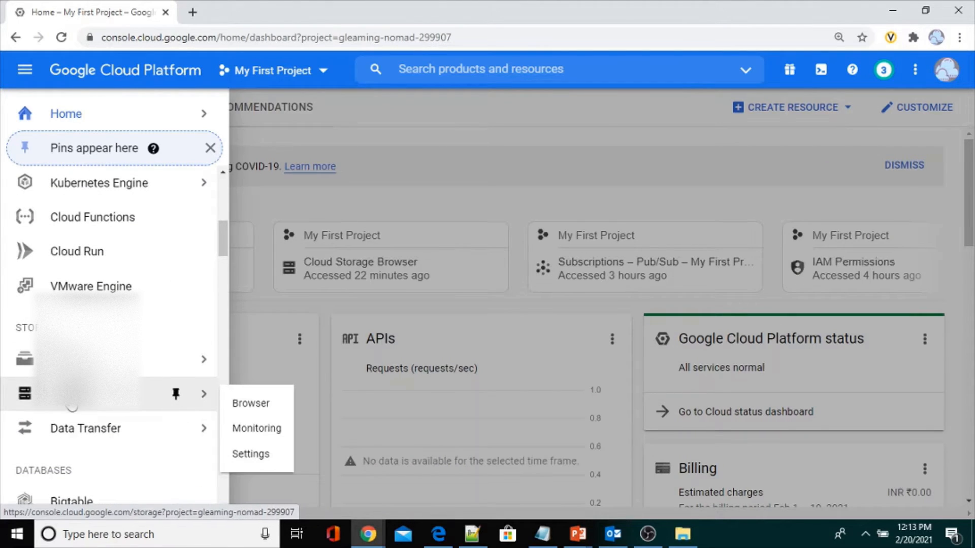
{"action": "left_click", "coordinate": [250, 404]}
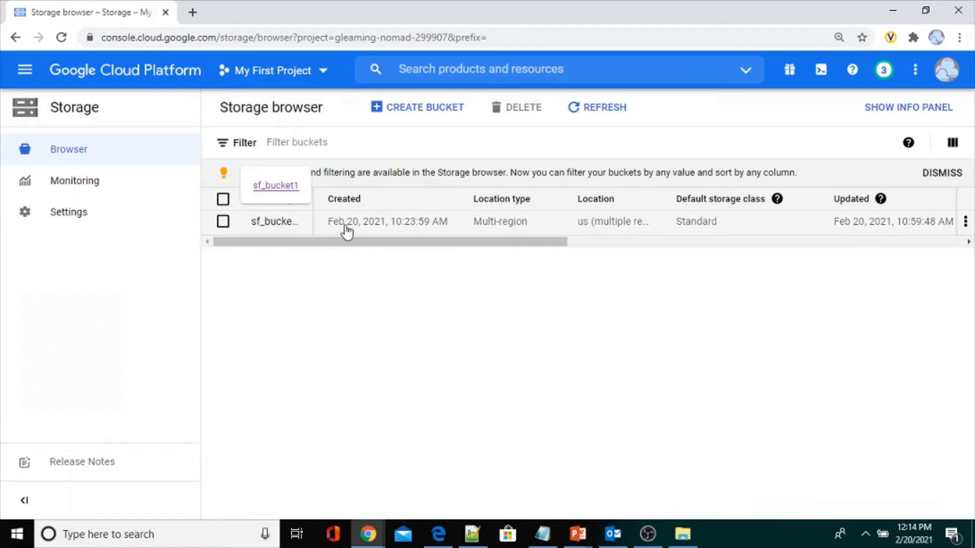
Start creating a new storage bucket and name it sf_bucket2
{"action": "left_click", "coordinate": [401, 115]}
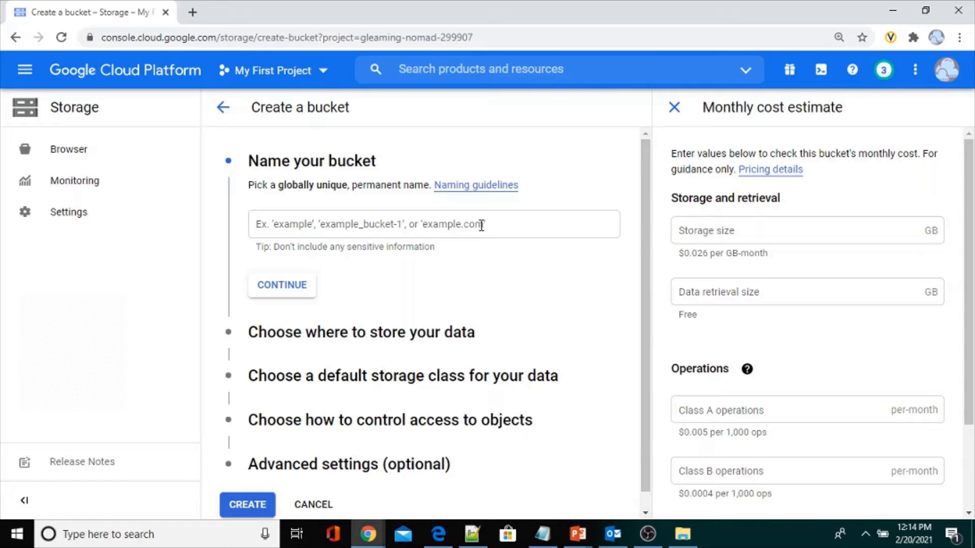
{"action": "left_click", "coordinate": [496, 224]}
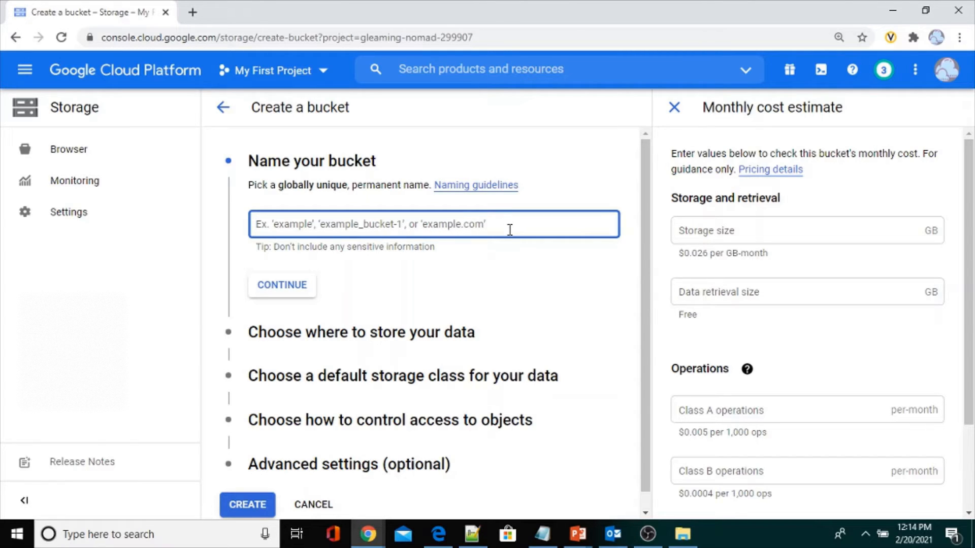
{"action": "type", "text": "sf_buc"}
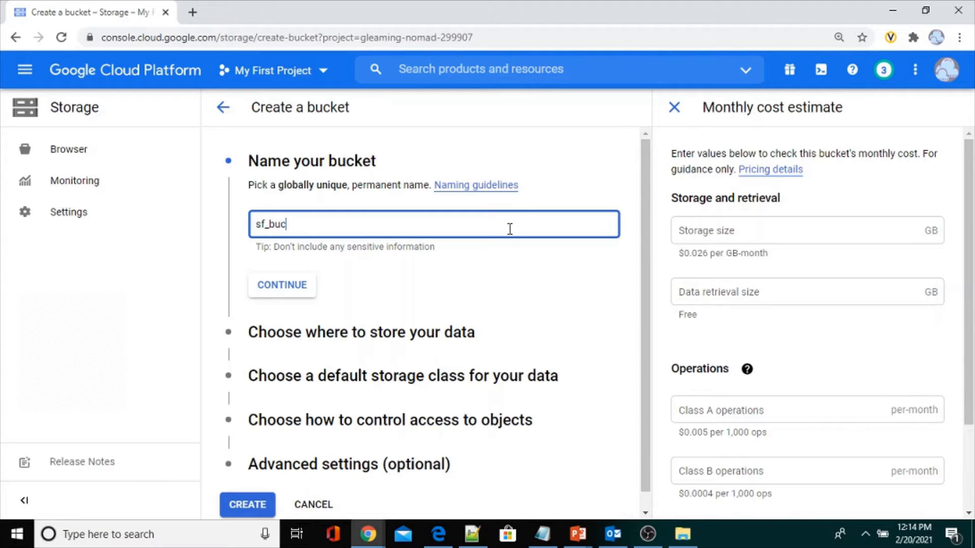
{"action": "type", "text": "ket2"}
{"action": "left_click", "coordinate": [273, 288]}
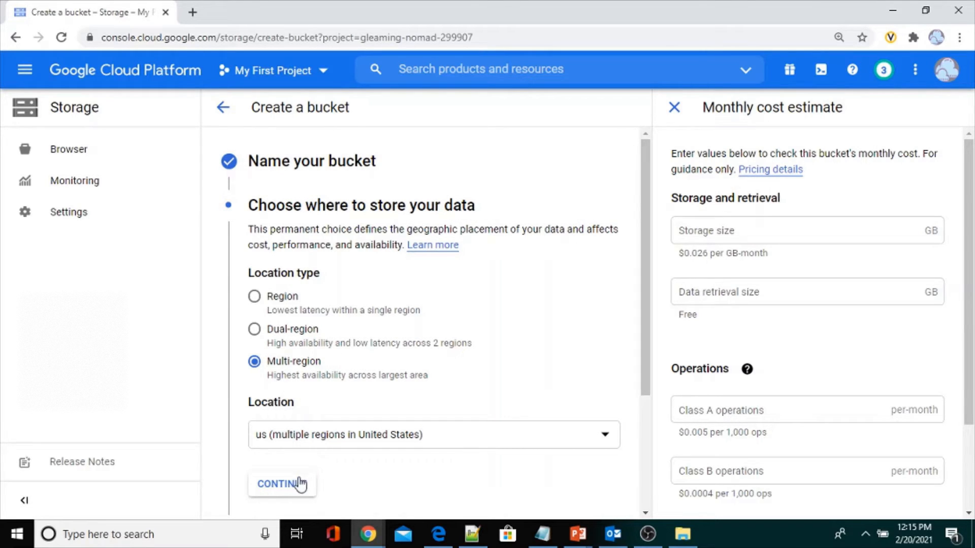
Accept the Multi-region location us (multiple regions in United States), the Standard storage class and Fine-grained access control for the bucket
{"action": "scroll", "coordinate": [335, 350], "scroll_direction": "down", "scroll_amount": 1}
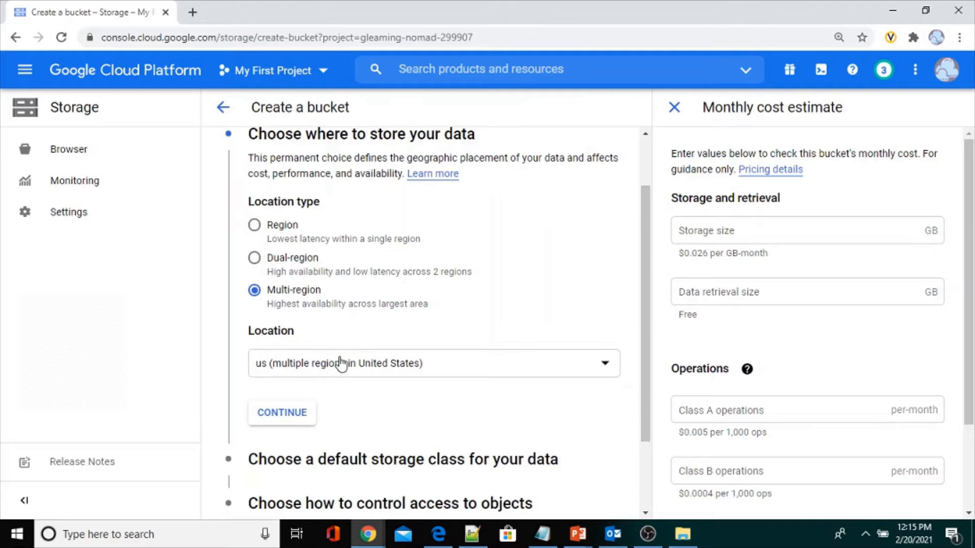
{"action": "left_click", "coordinate": [274, 414]}
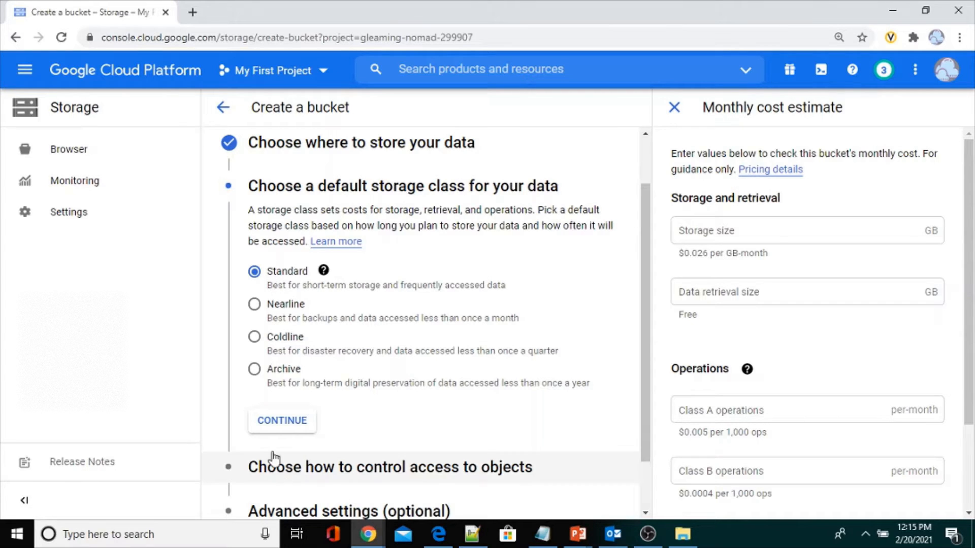
{"action": "left_click", "coordinate": [275, 425]}
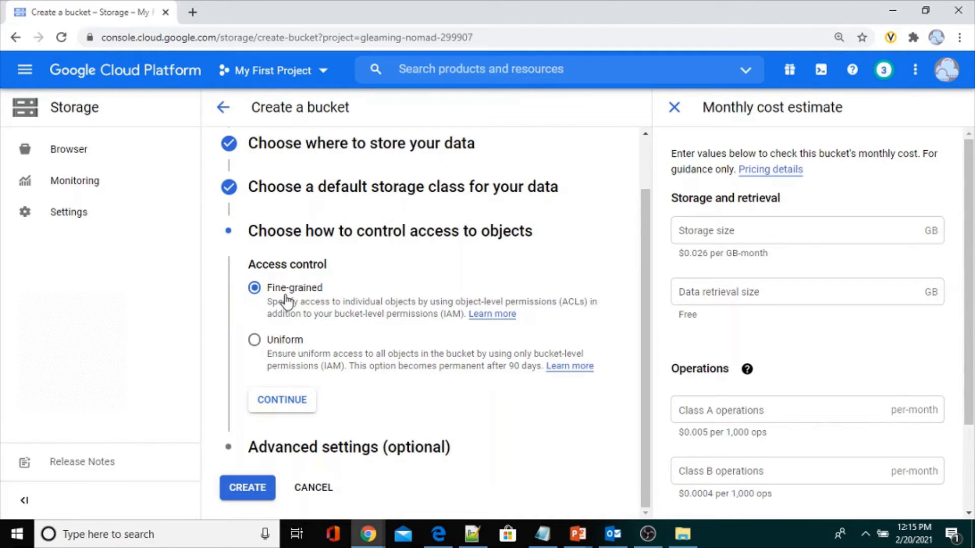
{"action": "left_click", "coordinate": [285, 400]}
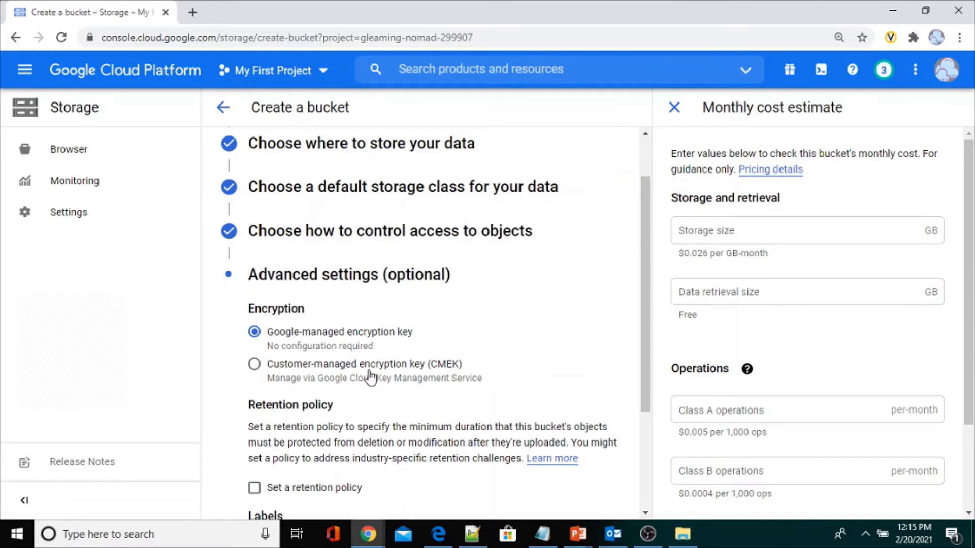
Keep the Google-managed encryption key with no retention policy or labels, and create the bucket
{"action": "scroll", "coordinate": [366, 320], "scroll_direction": "down", "scroll_amount": 1}
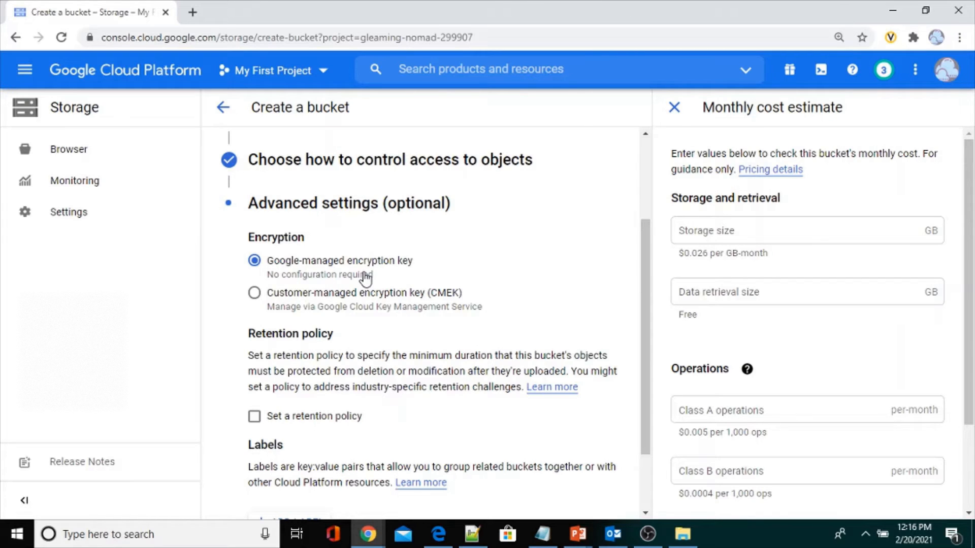
{"action": "scroll", "coordinate": [364, 277], "scroll_direction": "down", "scroll_amount": 2}
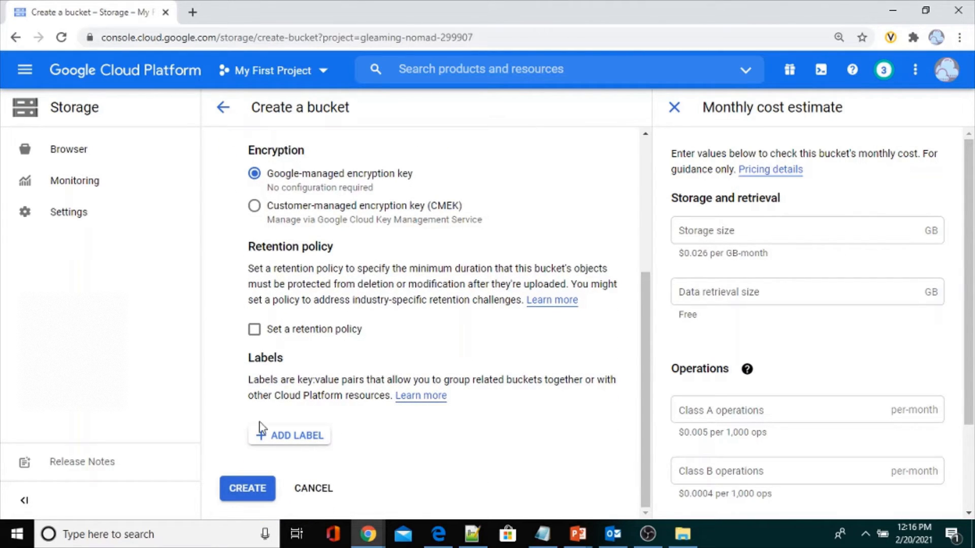
{"action": "left_click", "coordinate": [247, 489]}
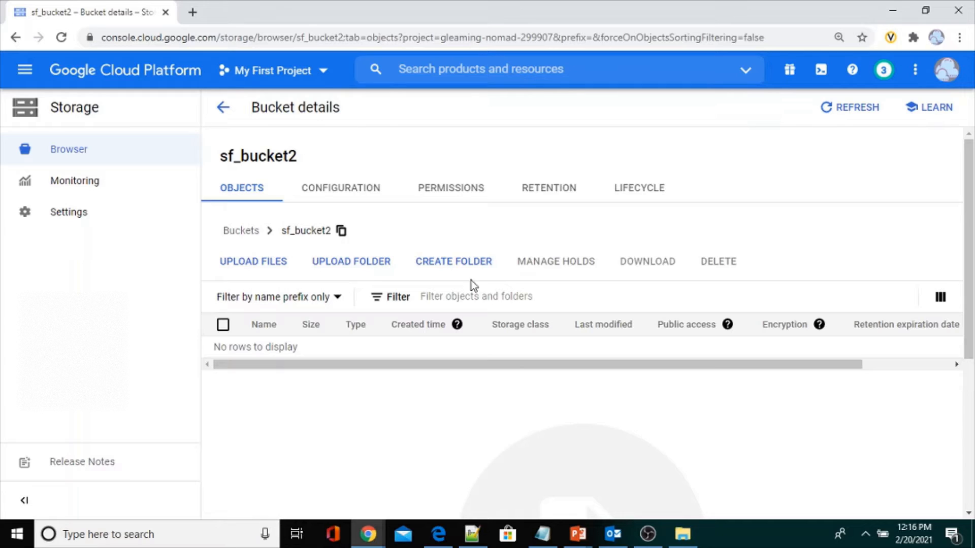
Upload the dept1 CSV file from the local data folder into the sf_bucket2 bucket
{"action": "left_click", "coordinate": [255, 266]}
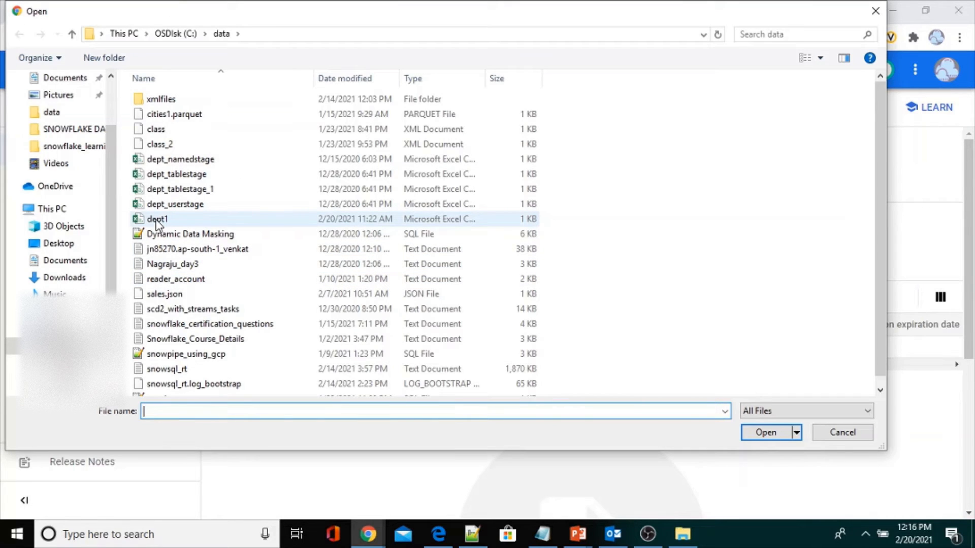
{"action": "left_click", "coordinate": [156, 221]}
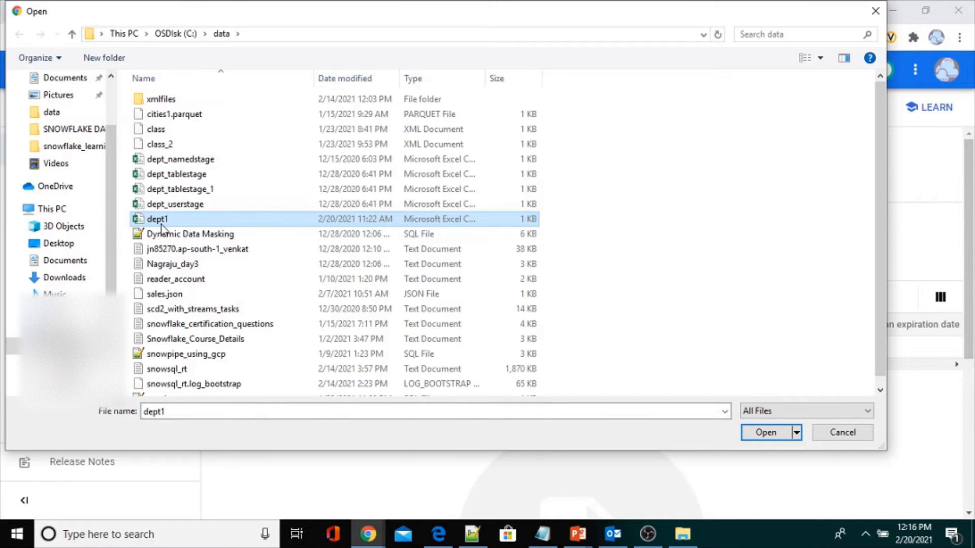
{"action": "left_click", "coordinate": [766, 432]}
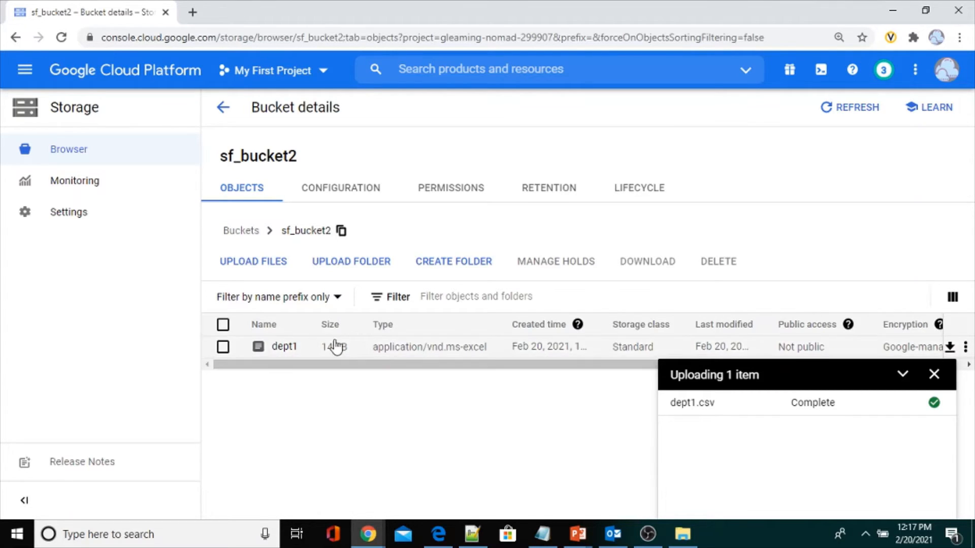
Switch to the Snowflake worksheet and read the Step 4 notes on configuring a storage integration for GCP and the privileges it requires
{"action": "left_click", "coordinate": [438, 534]}
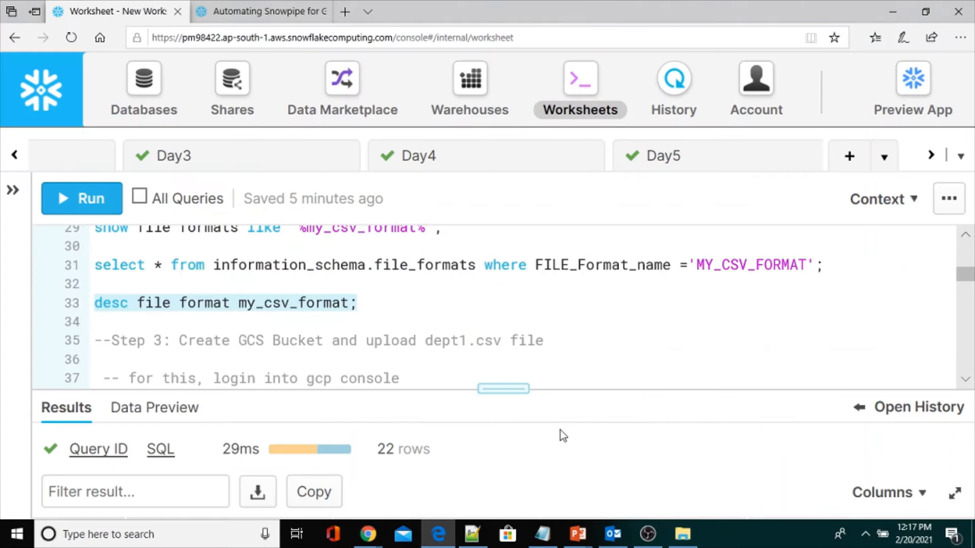
{"action": "left_click", "coordinate": [265, 306]}
{"action": "scroll", "coordinate": [313, 317], "scroll_direction": "down", "scroll_amount": 1}
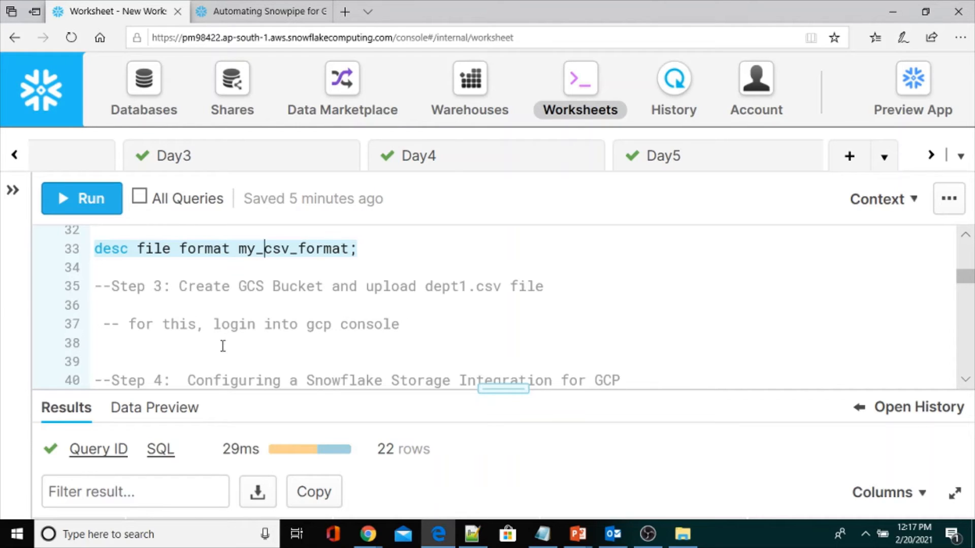
{"action": "scroll", "coordinate": [221, 345], "scroll_direction": "down", "scroll_amount": 1}
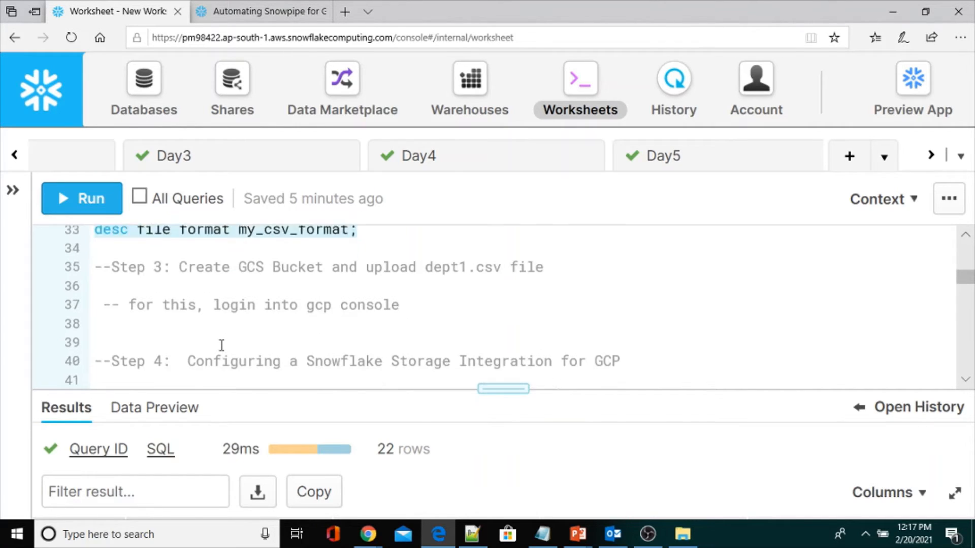
{"action": "left_click", "coordinate": [103, 353]}
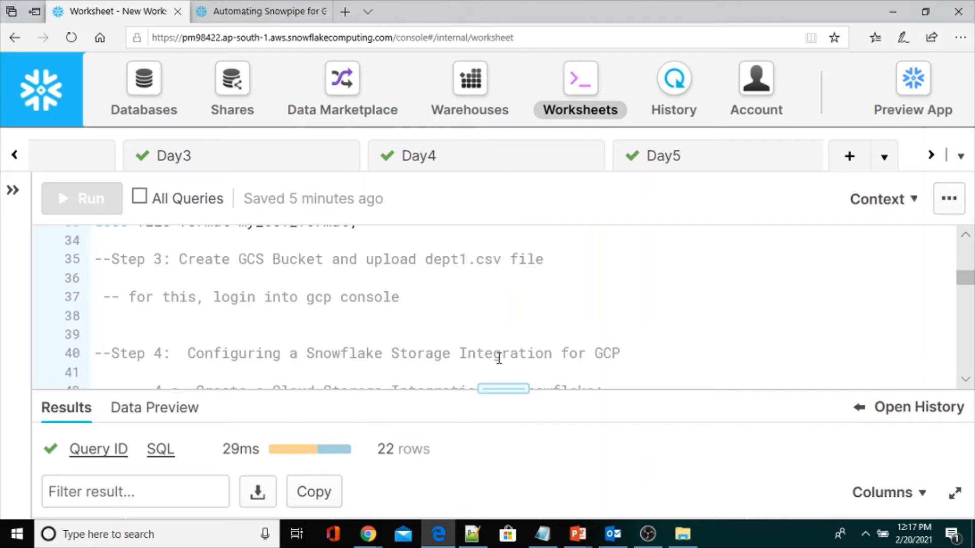
{"action": "scroll", "coordinate": [576, 349], "scroll_direction": "down", "scroll_amount": 1}
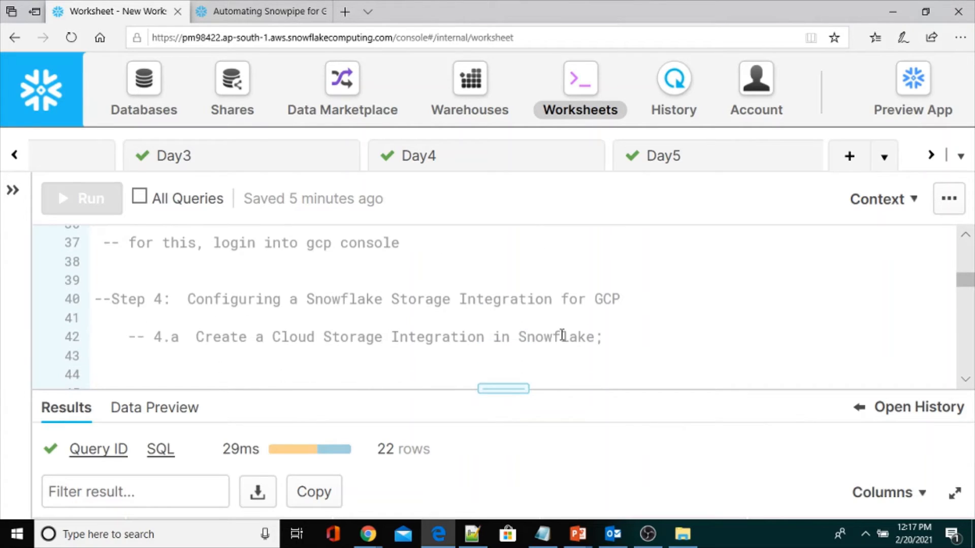
{"action": "left_click", "coordinate": [155, 300]}
{"action": "scroll", "coordinate": [187, 320], "scroll_direction": "down", "scroll_amount": 1}
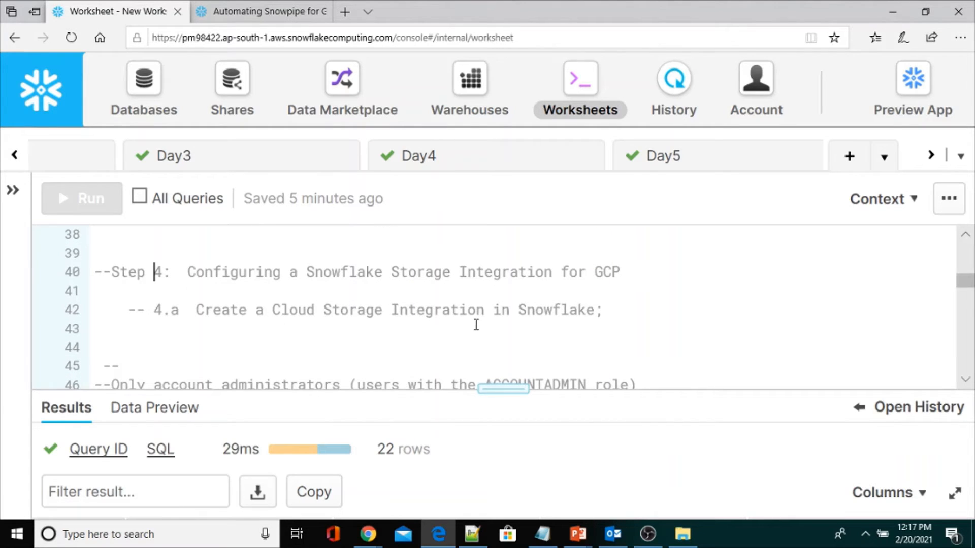
{"action": "scroll", "coordinate": [478, 325], "scroll_direction": "down", "scroll_amount": 1}
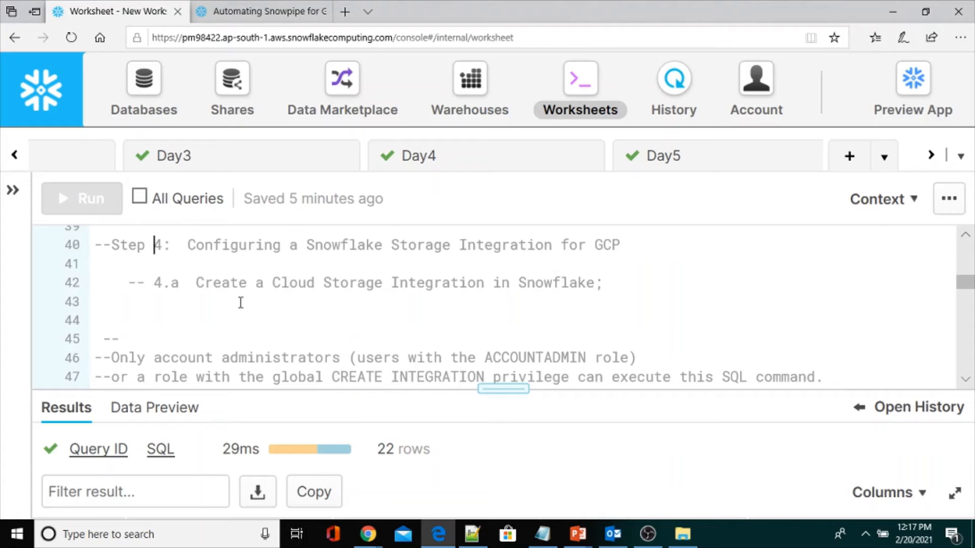
{"action": "scroll", "coordinate": [240, 302], "scroll_direction": "down", "scroll_amount": 3}
{"action": "scroll", "coordinate": [239, 300], "scroll_direction": "up", "scroll_amount": 2}
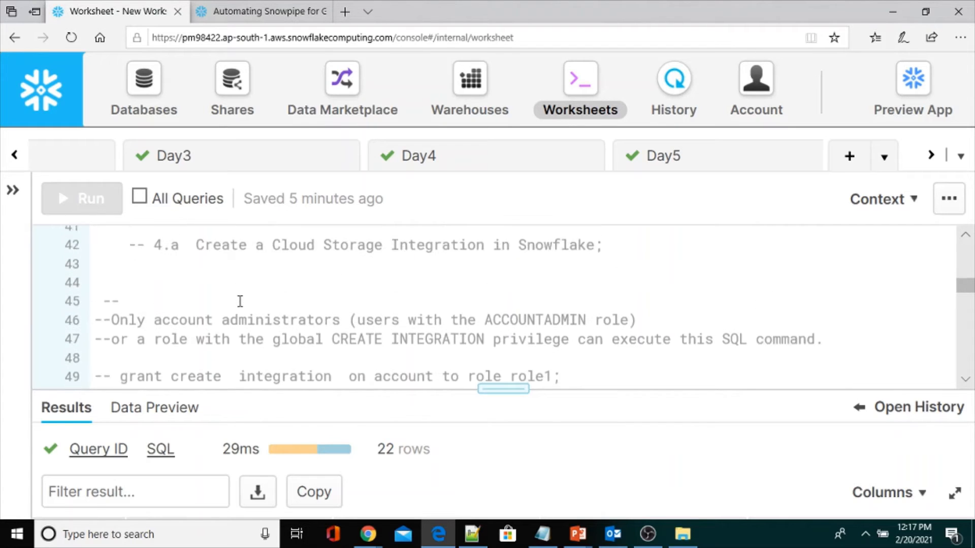
{"action": "scroll", "coordinate": [284, 281], "scroll_direction": "down", "scroll_amount": 5}
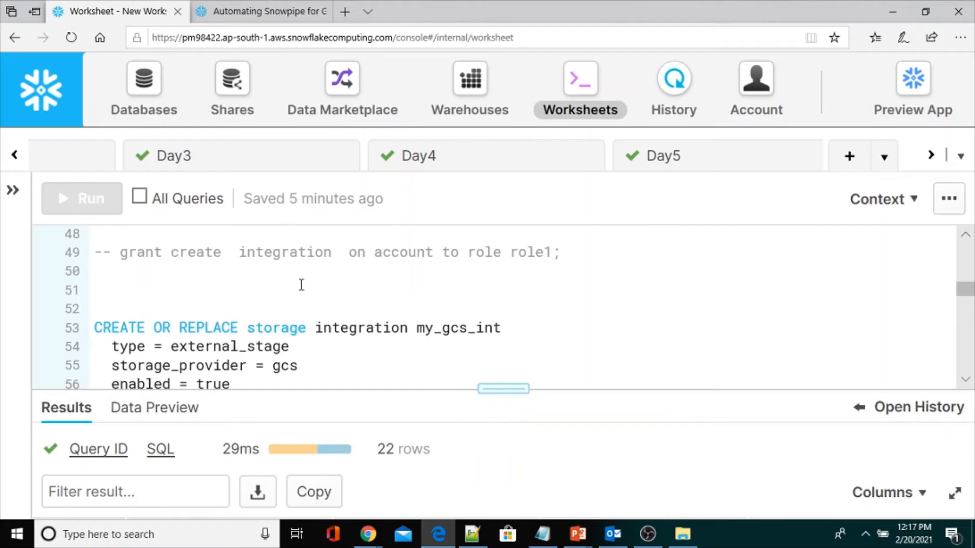
{"action": "scroll", "coordinate": [302, 284], "scroll_direction": "up", "scroll_amount": 2}
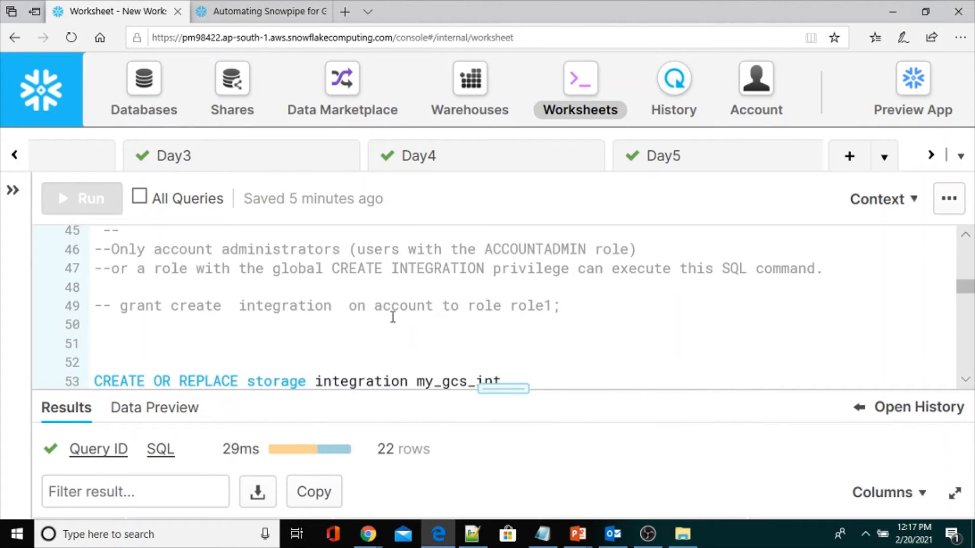
Run only the commented statement "grant create integration on account to role role1" and check its result
{"action": "left_click", "coordinate": [120, 305]}
{"action": "left_click_drag", "start_coordinate": [198, 310], "coordinate": [556, 307]}
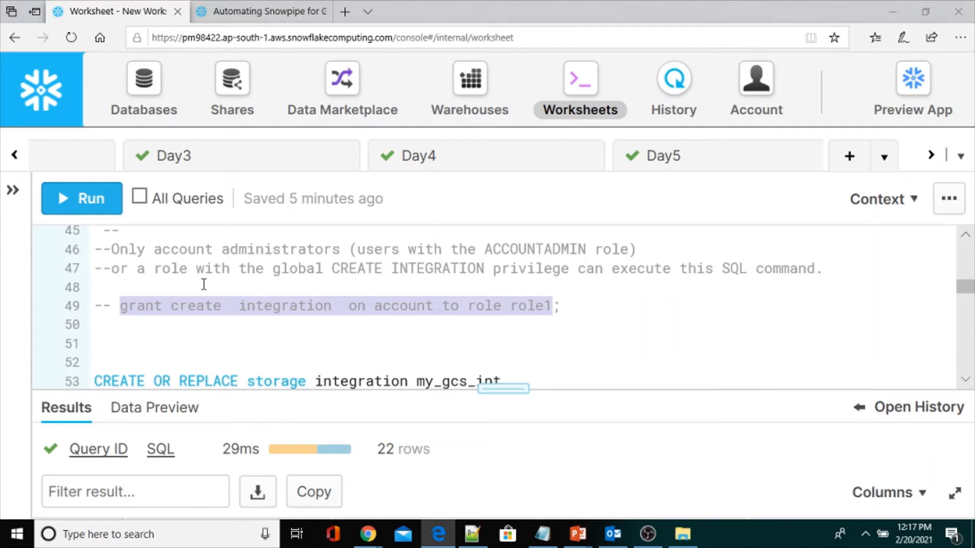
{"action": "left_click", "coordinate": [87, 207]}
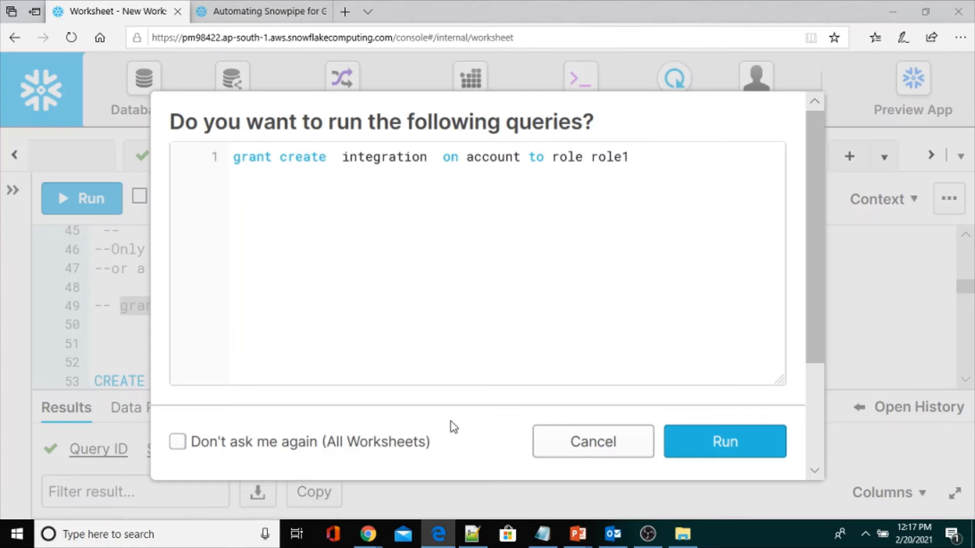
{"action": "left_click", "coordinate": [716, 451]}
{"action": "left_click_drag", "start_coordinate": [516, 394], "coordinate": [502, 290]}
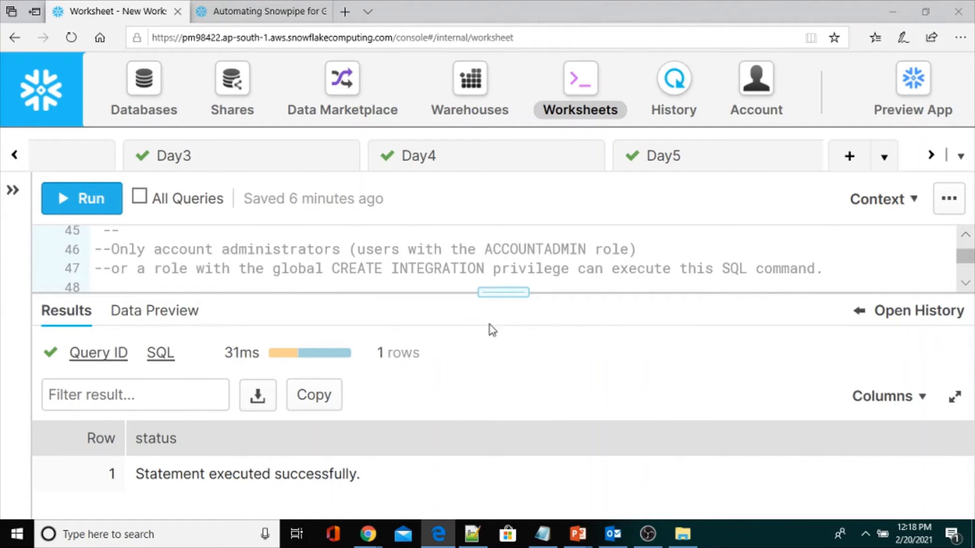
{"action": "left_click_drag", "start_coordinate": [494, 293], "coordinate": [480, 487]}
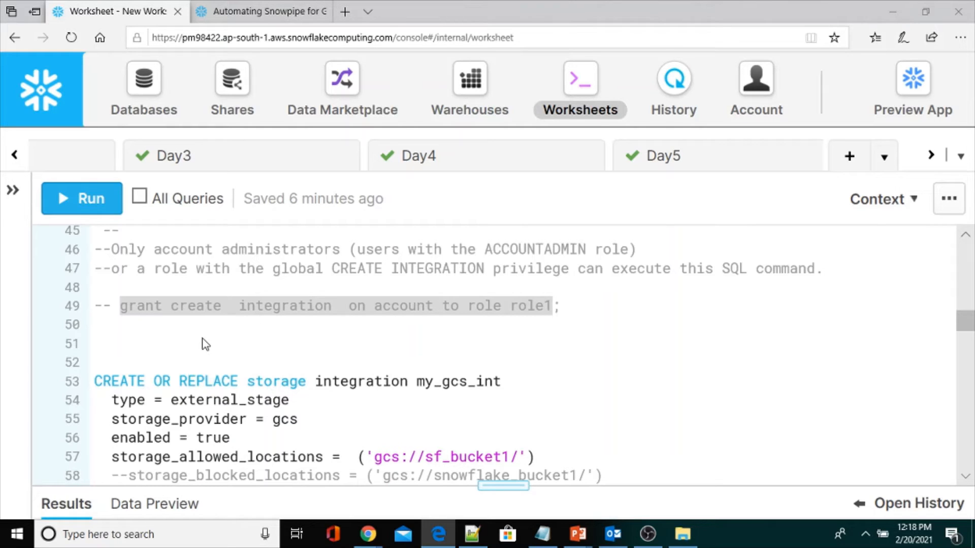
Examine the CREATE OR REPLACE storage integration my_gcs_int statement, including its name, type, storage provider and allowed locations
{"action": "left_click", "coordinate": [152, 352]}
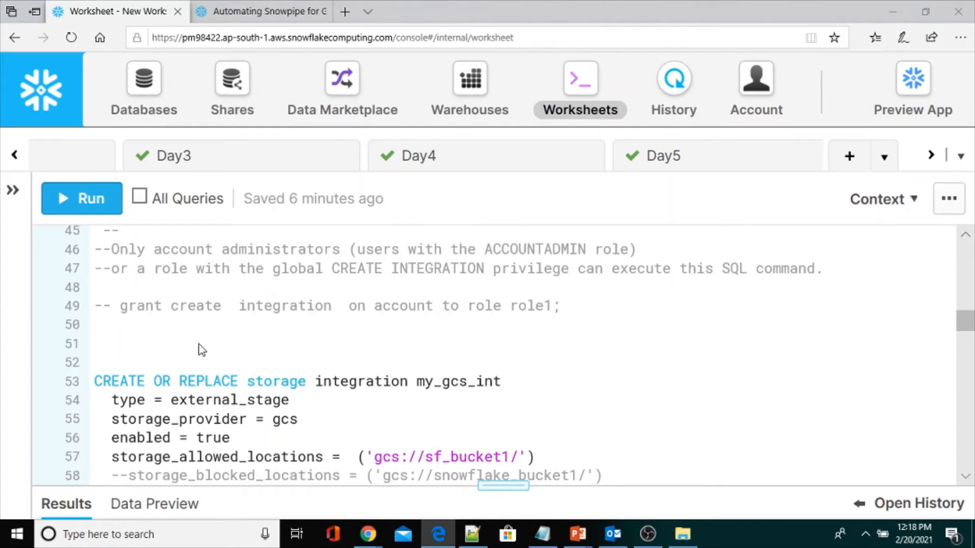
{"action": "scroll", "coordinate": [170, 343], "scroll_direction": "down", "scroll_amount": 2}
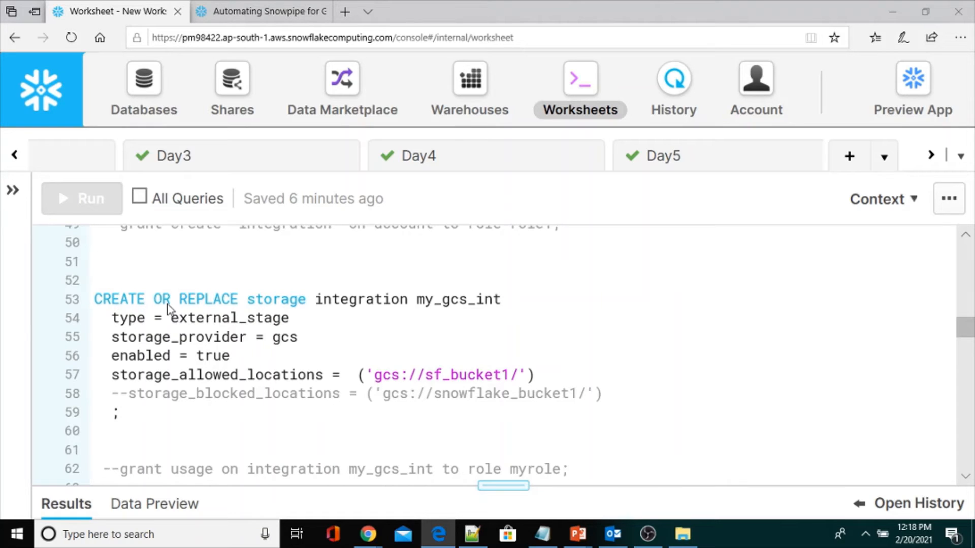
{"action": "double_click", "coordinate": [281, 303]}
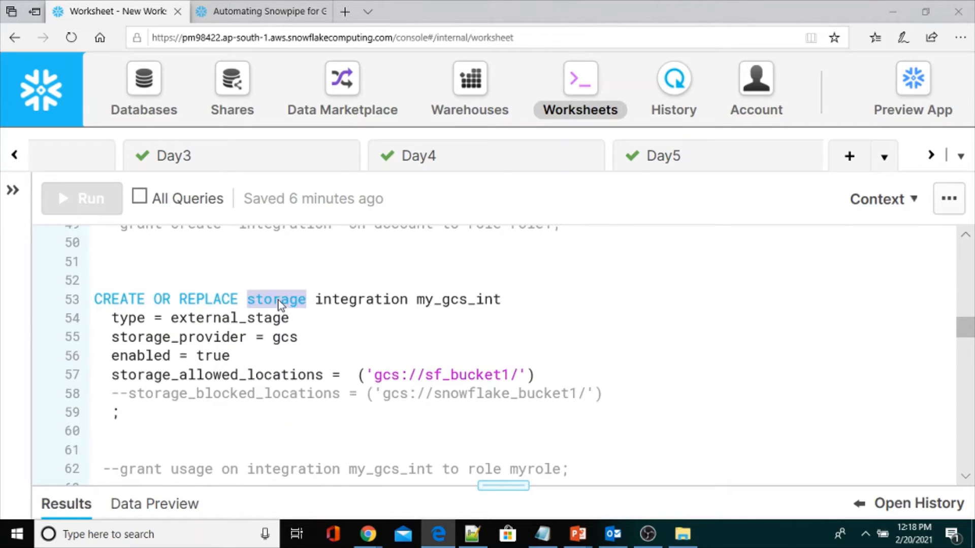
{"action": "double_click", "coordinate": [341, 305]}
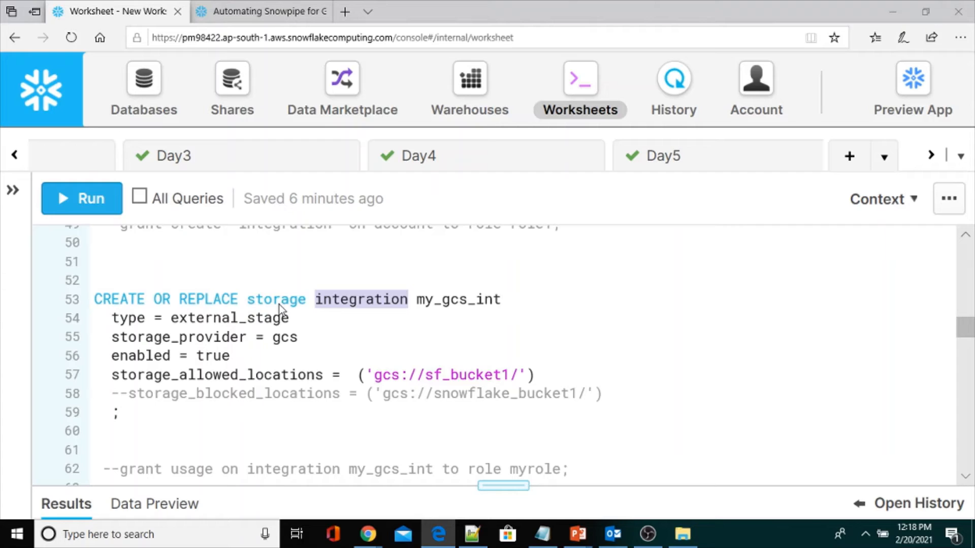
{"action": "left_click", "coordinate": [431, 303]}
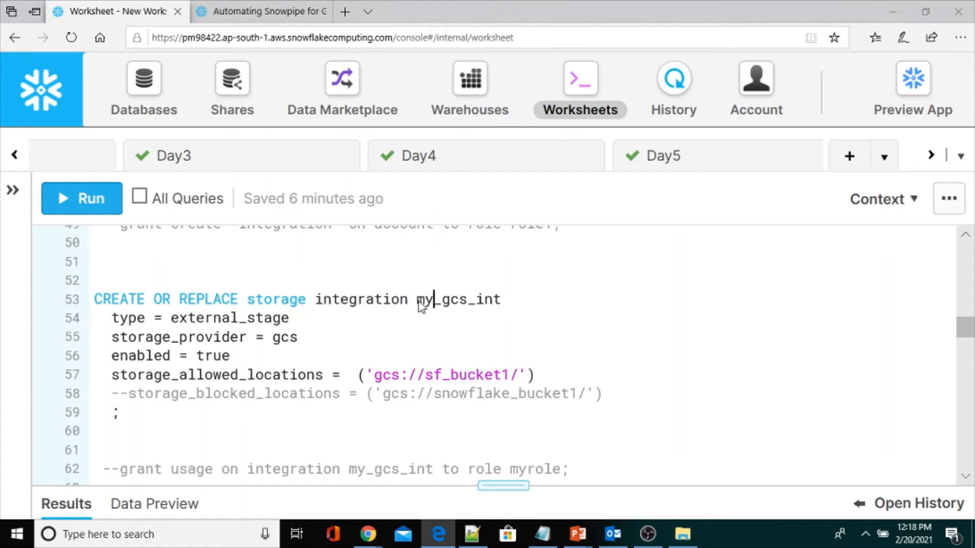
{"action": "double_click", "coordinate": [500, 305]}
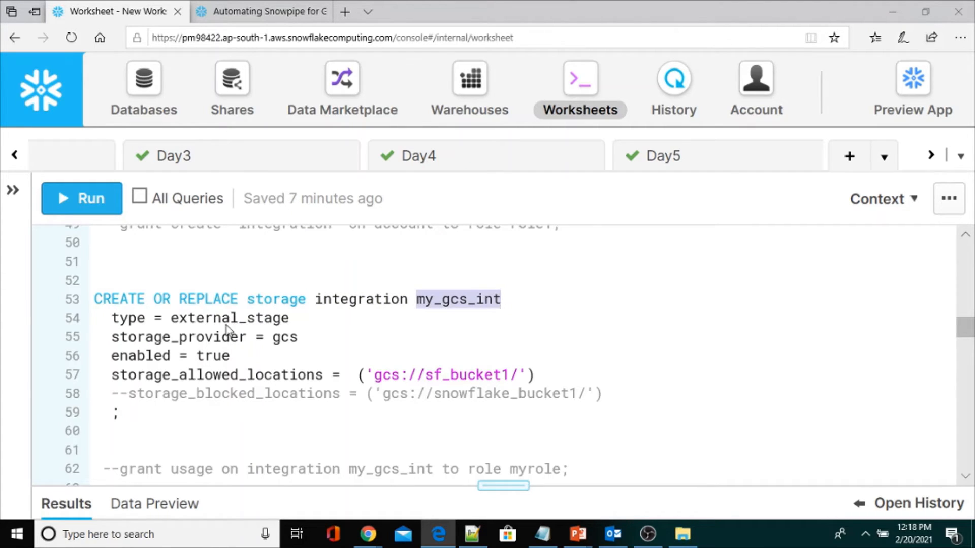
{"action": "left_click_drag", "start_coordinate": [111, 318], "coordinate": [287, 327]}
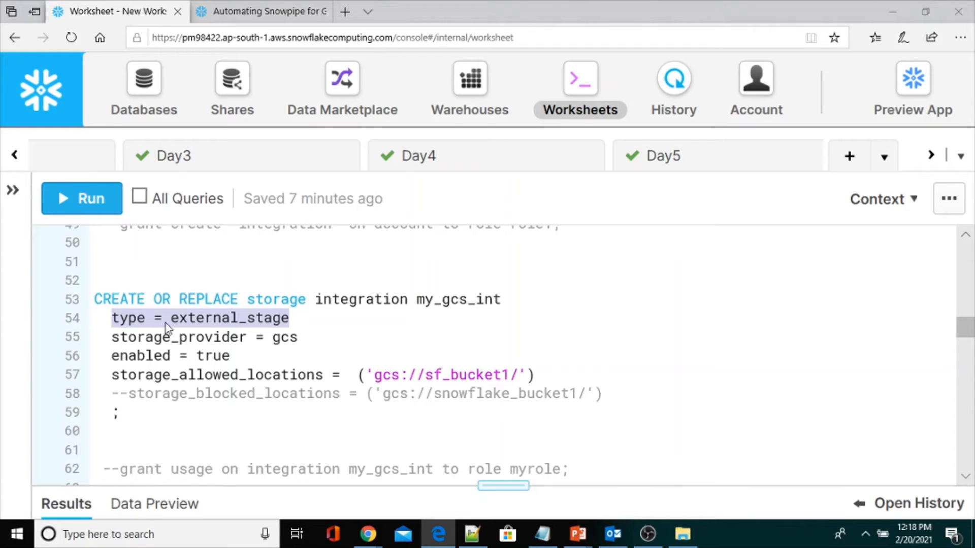
{"action": "left_click", "coordinate": [292, 319]}
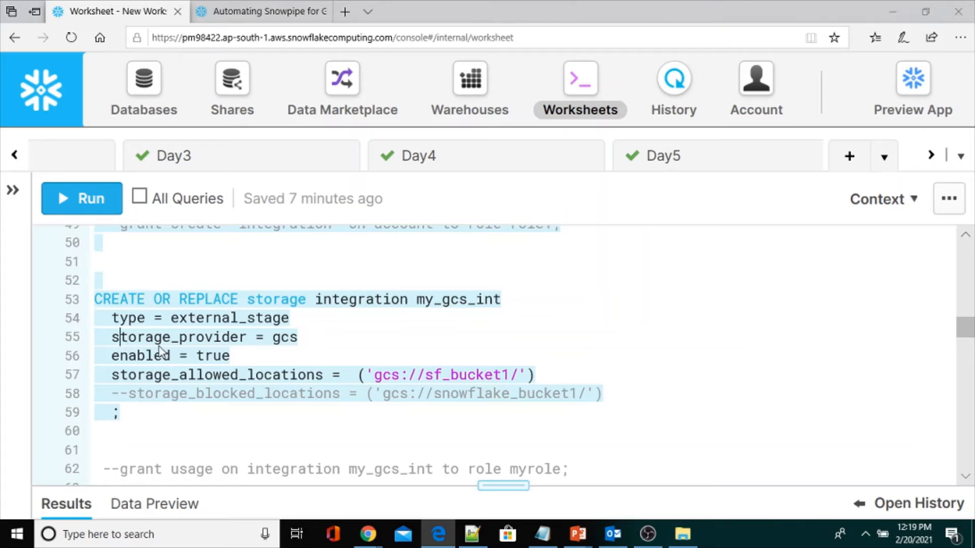
{"action": "left_click", "coordinate": [211, 259]}
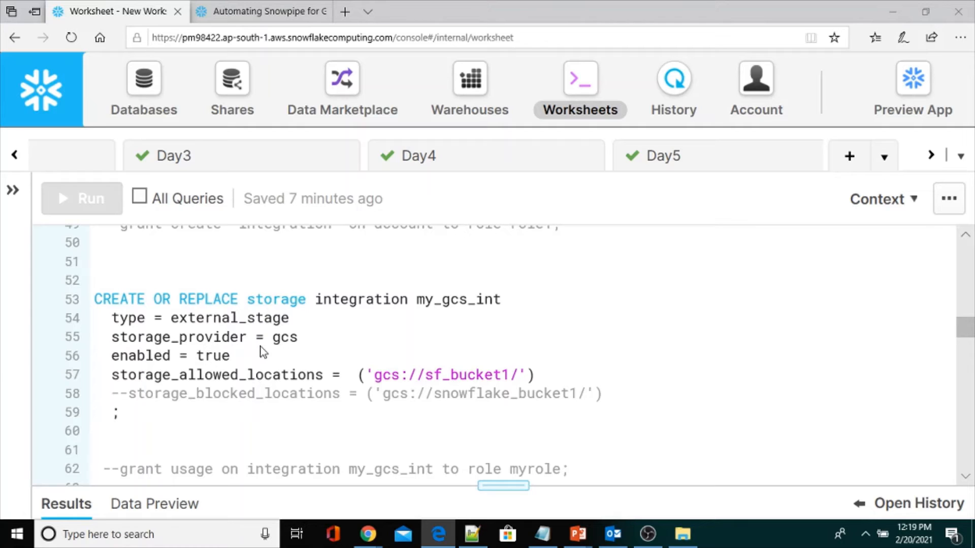
{"action": "left_click_drag", "start_coordinate": [272, 339], "coordinate": [300, 340]}
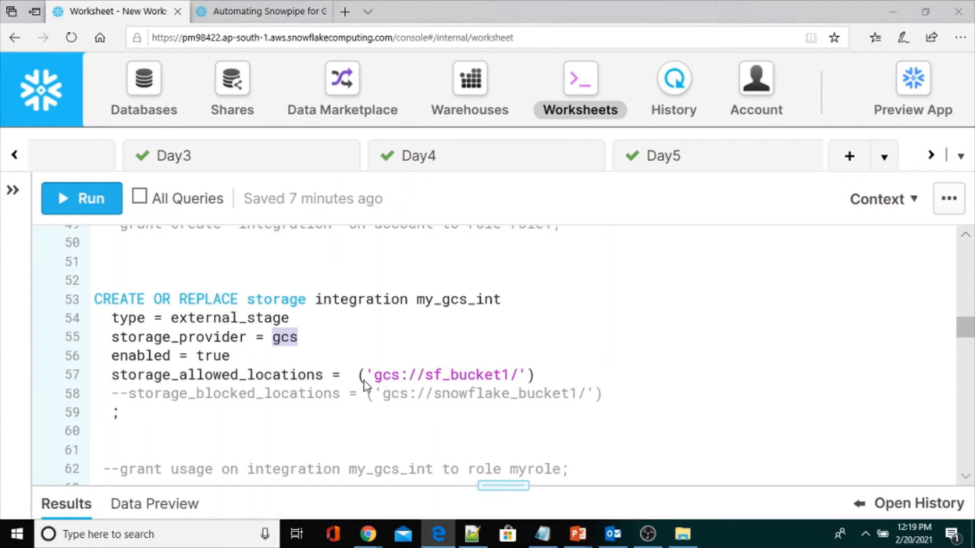
Set storage_allowed_locations to 'gcs://sf_bucket2/' and run the statement that creates storage integration my_gcs_int
{"action": "left_click", "coordinate": [513, 377]}
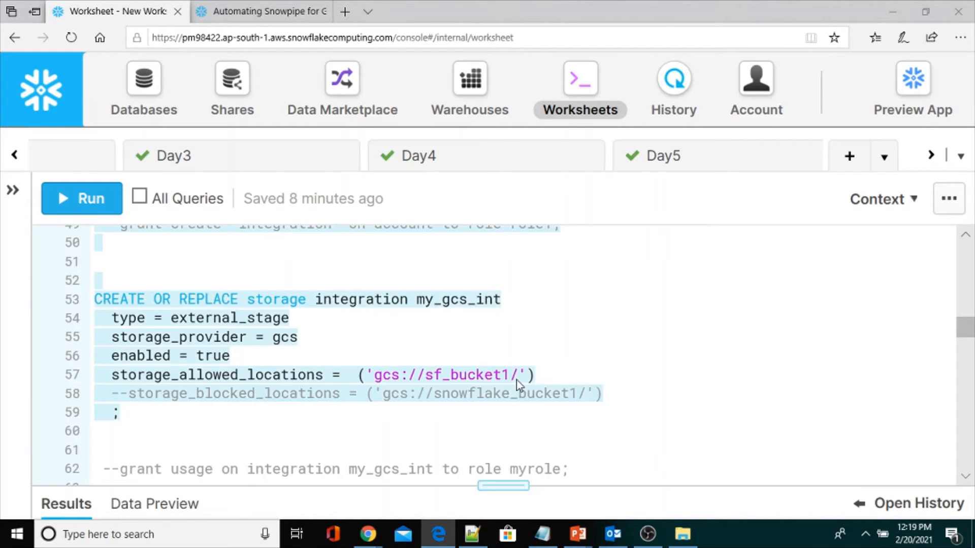
{"action": "key", "text": "BackSpace"}
{"action": "type", "text": "2"}
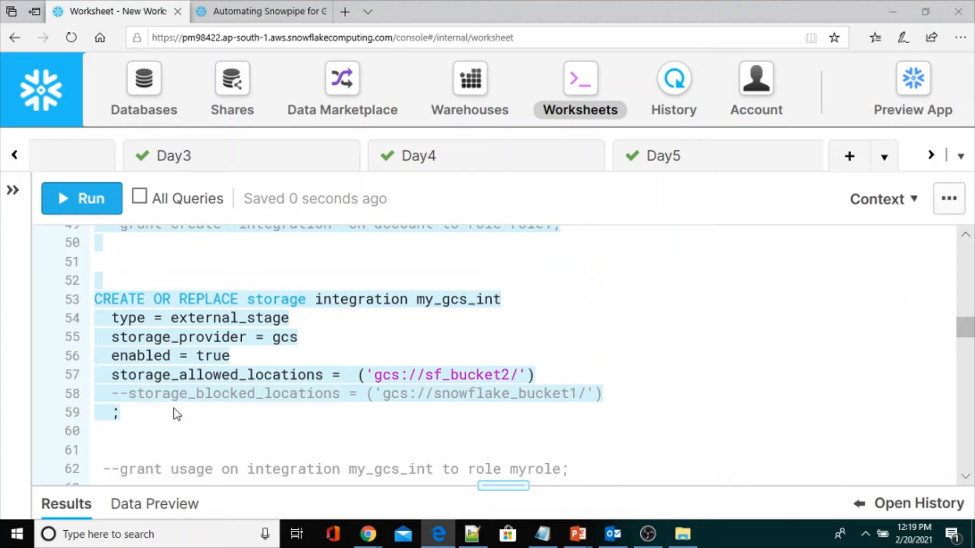
{"action": "left_click", "coordinate": [528, 374]}
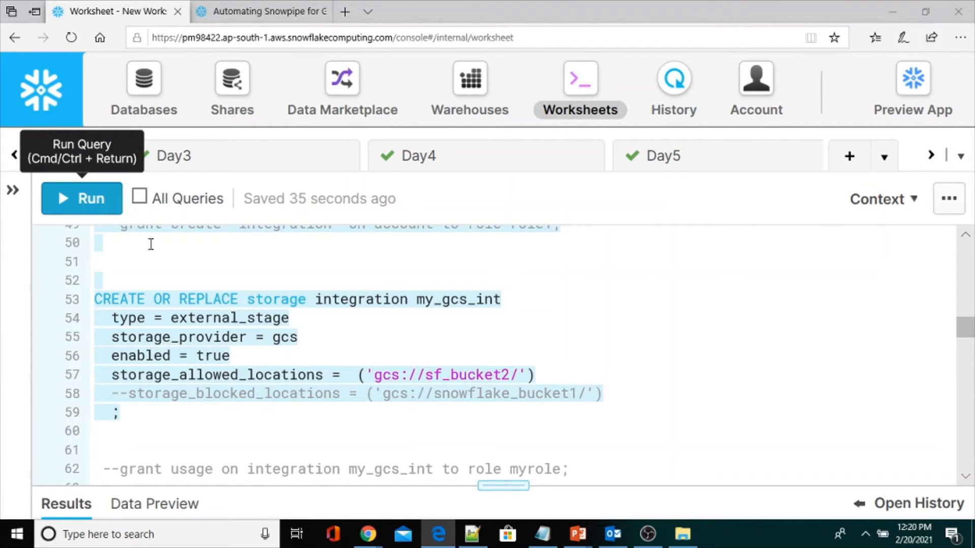
{"action": "left_click_drag", "start_coordinate": [486, 489], "coordinate": [488, 276]}
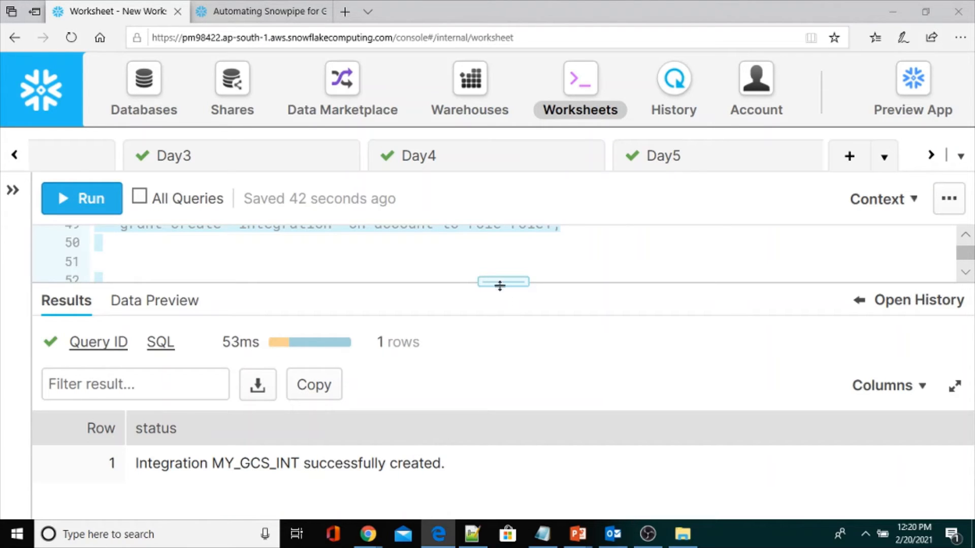
{"action": "left_click_drag", "start_coordinate": [503, 282], "coordinate": [482, 426]}
Review the commented statement that grants usage on integration my_gcs_int to role myrole
{"action": "scroll", "coordinate": [332, 345], "scroll_direction": "down", "scroll_amount": 2}
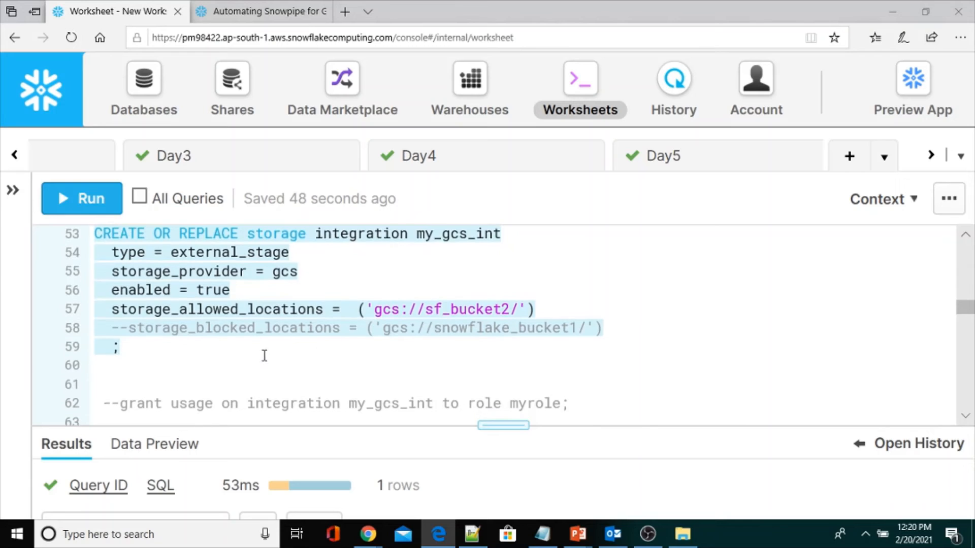
{"action": "scroll", "coordinate": [264, 356], "scroll_direction": "down", "scroll_amount": 1}
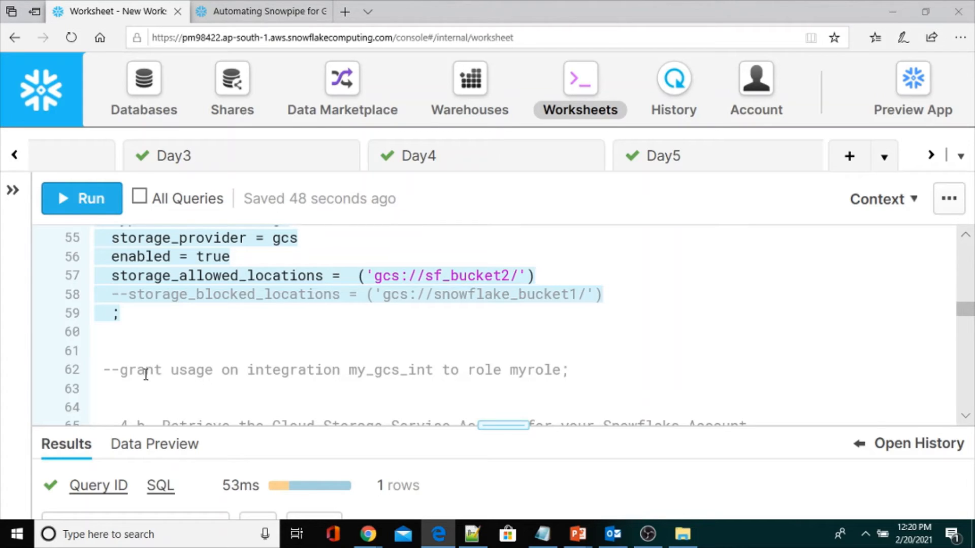
{"action": "double_click", "coordinate": [273, 372]}
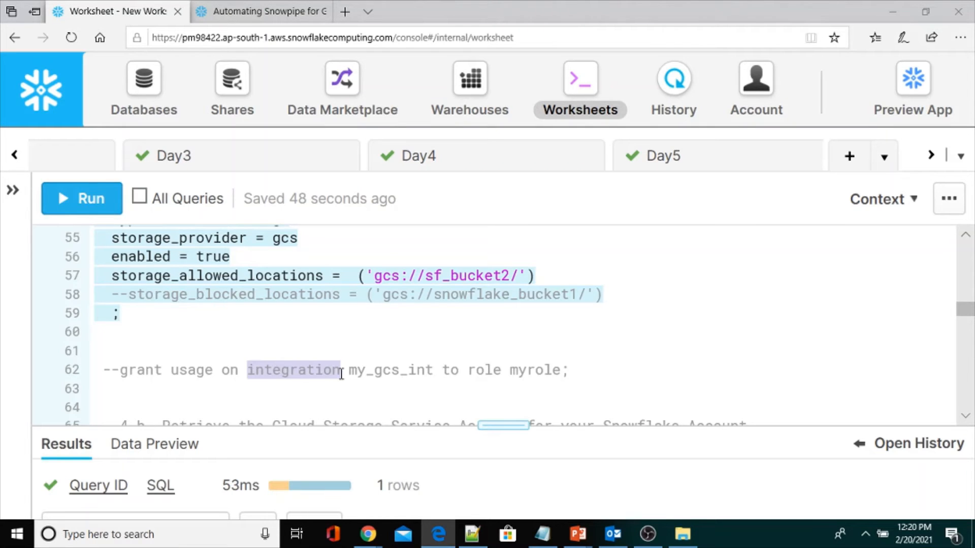
{"action": "left_click", "coordinate": [375, 372]}
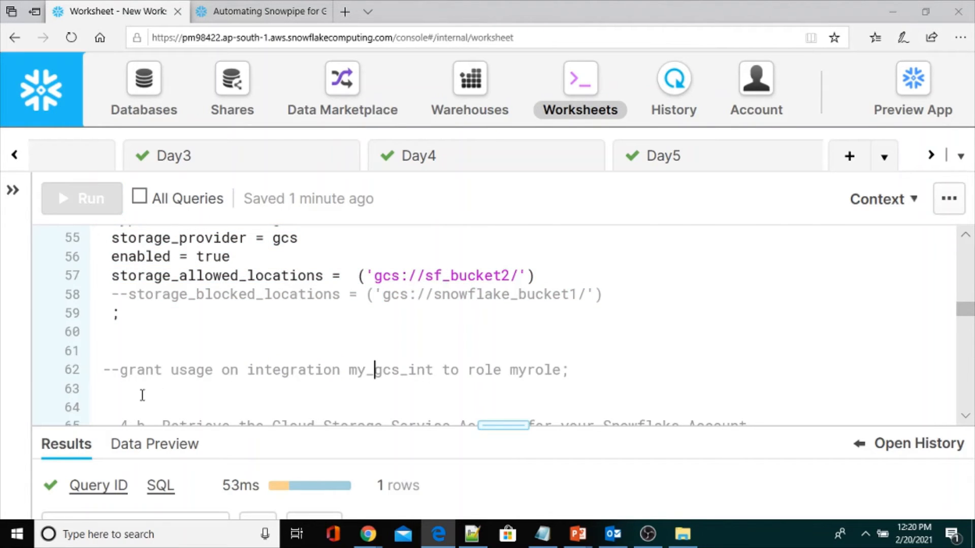
Try to run only the commented statement "grant usage on integration my_gcs_int to role myrole" and check its result
{"action": "left_click", "coordinate": [121, 372]}
{"action": "left_click", "coordinate": [569, 371], "text": "shift"}
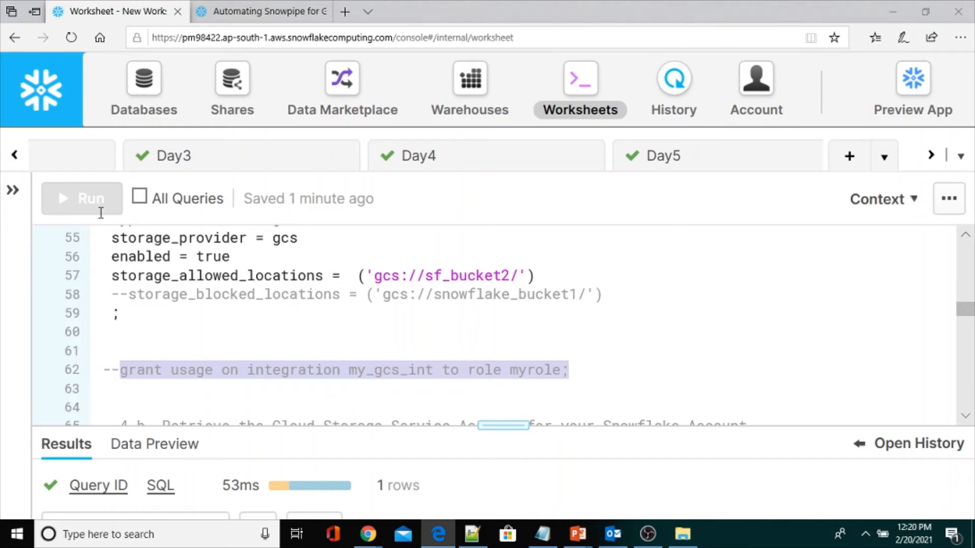
{"action": "left_click", "coordinate": [94, 203]}
{"action": "left_click", "coordinate": [94, 203]}
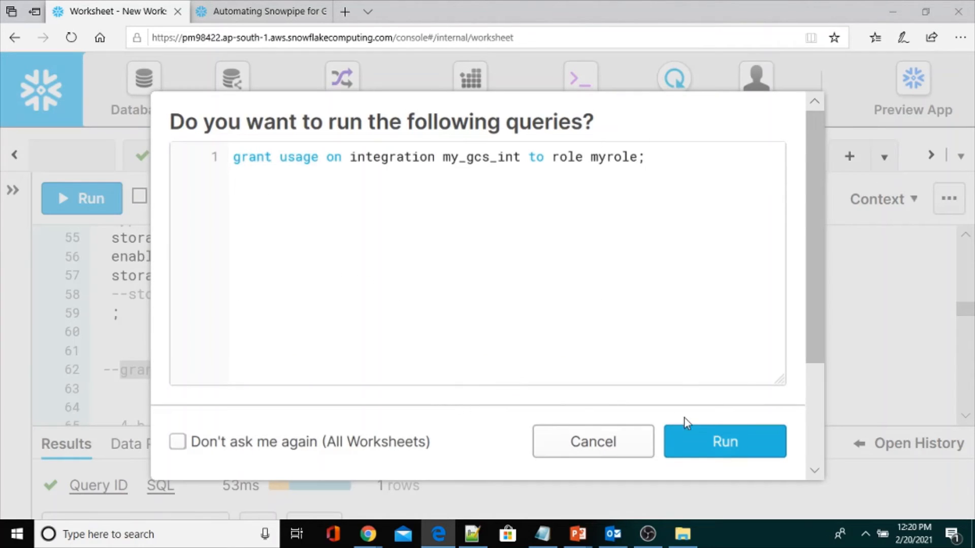
{"action": "left_click", "coordinate": [717, 447]}
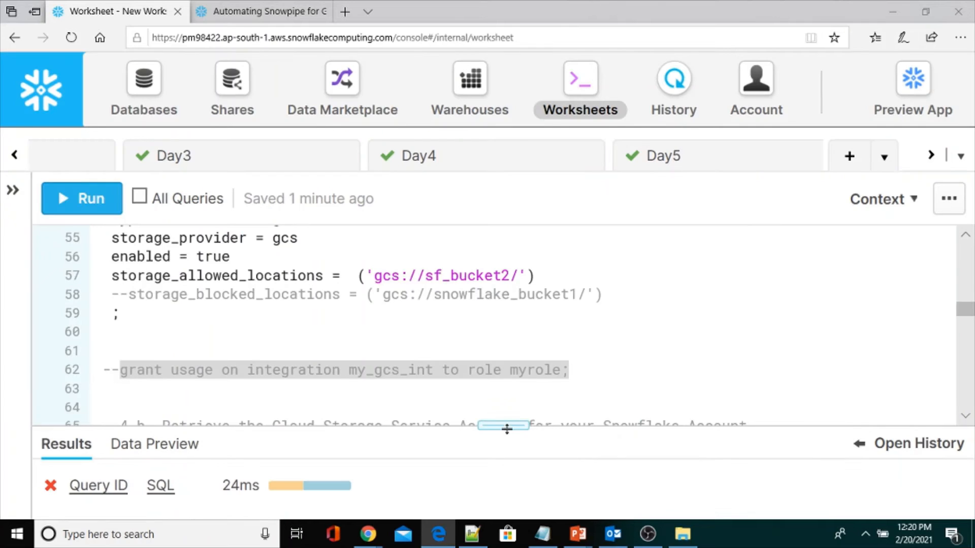
{"action": "mouse_move", "coordinate": [505, 425]}
{"action": "left_mouse_down"}
{"action": "mouse_move", "coordinate": [499, 348]}
{"action": "mouse_move", "coordinate": [509, 429]}
{"action": "left_mouse_up"}
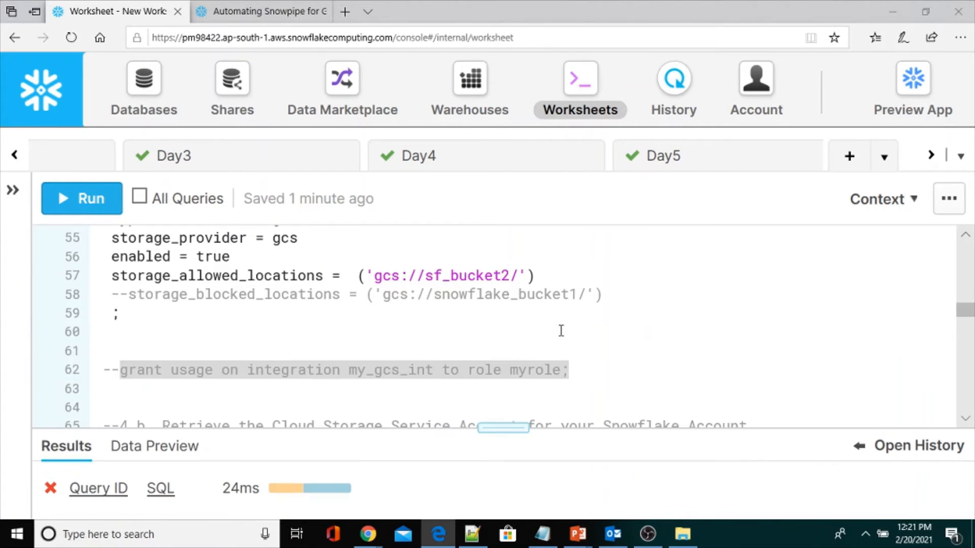
Change the role in the grant usage statement to role1 and run only the statement text after the comment marks
{"action": "left_click", "coordinate": [540, 375]}
{"action": "double_click", "coordinate": [534, 371]}
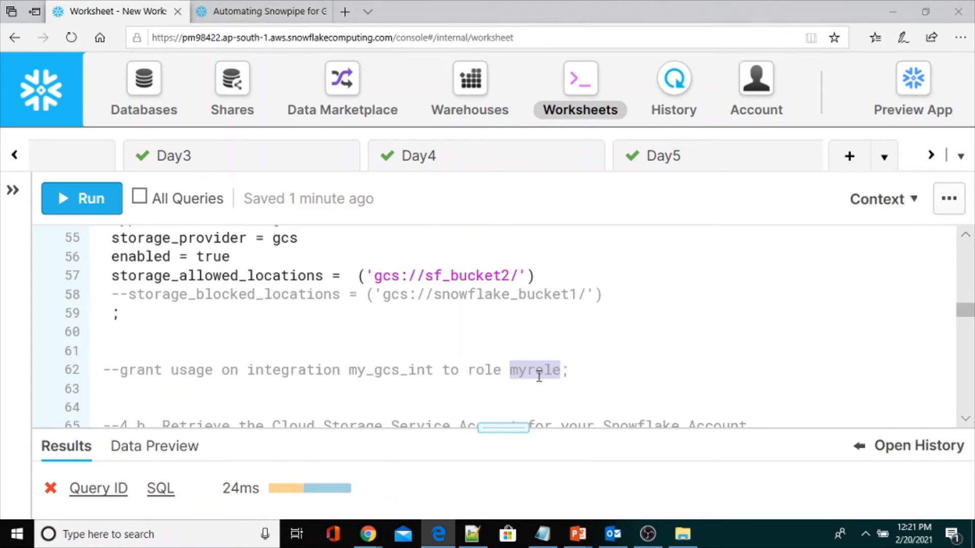
{"action": "type", "text": "role1"}
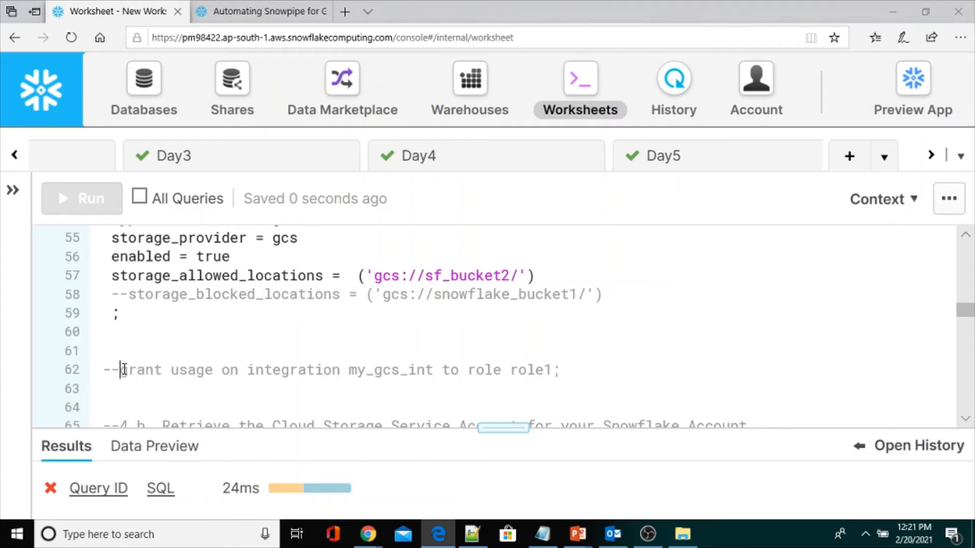
{"action": "left_click_drag", "start_coordinate": [169, 388], "coordinate": [120, 370]}
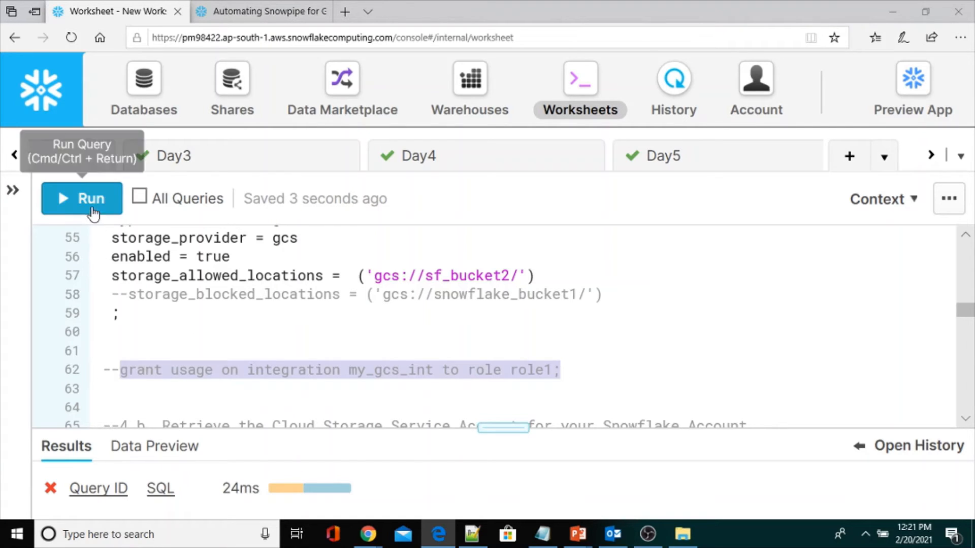
{"action": "key", "text": "ctrl+Return"}
{"action": "left_click", "coordinate": [721, 443]}
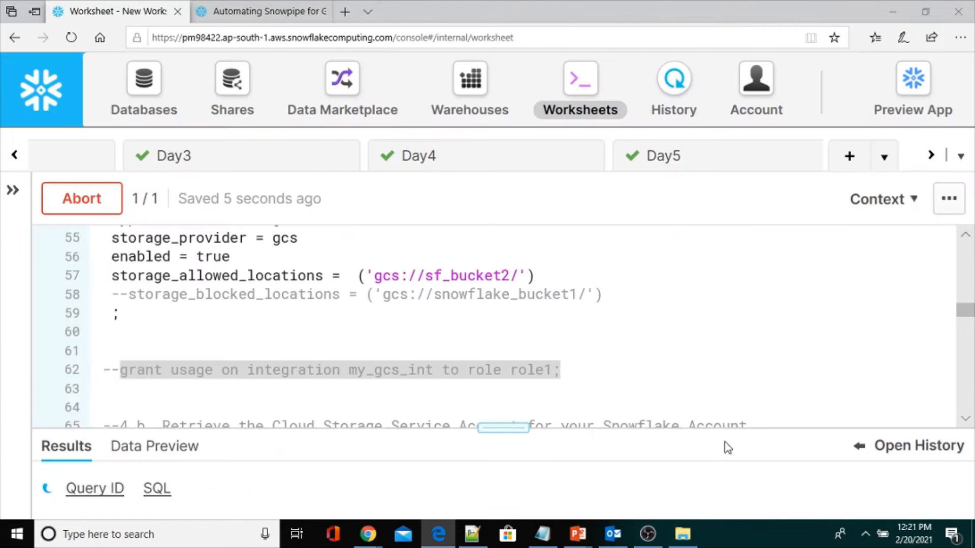
{"action": "mouse_move", "coordinate": [512, 425]}
{"action": "left_mouse_down"}
{"action": "mouse_move", "coordinate": [523, 245]}
{"action": "mouse_move", "coordinate": [507, 422]}
{"action": "left_mouse_up"}
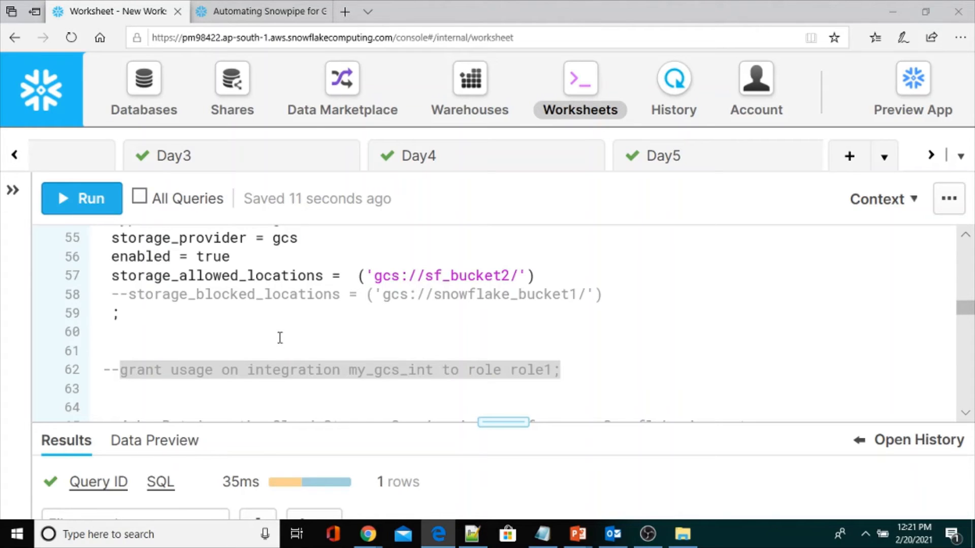
Review the storage integration script through section 4.b and run the statement show integrations like '%gcs%'
{"action": "left_click", "coordinate": [264, 329]}
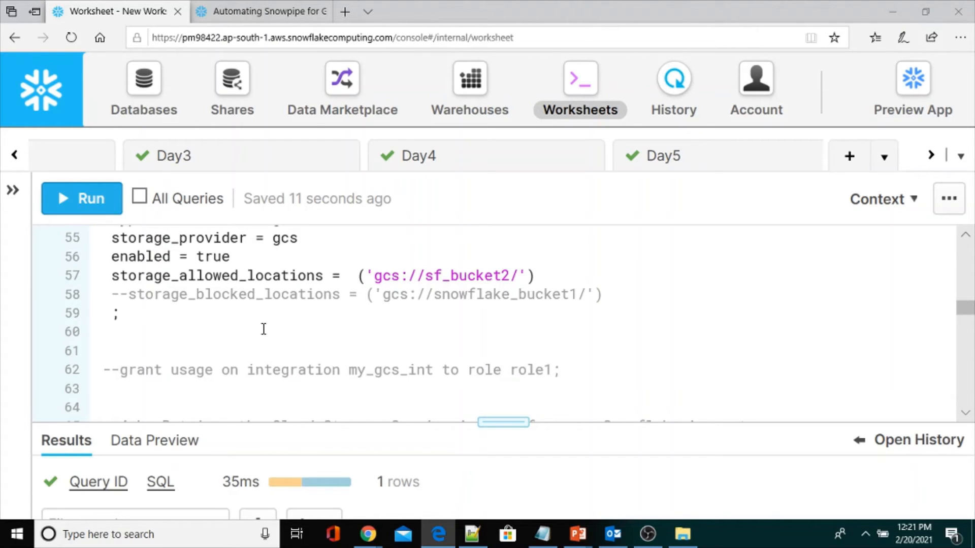
{"action": "scroll", "coordinate": [304, 342], "scroll_direction": "down", "scroll_amount": 1}
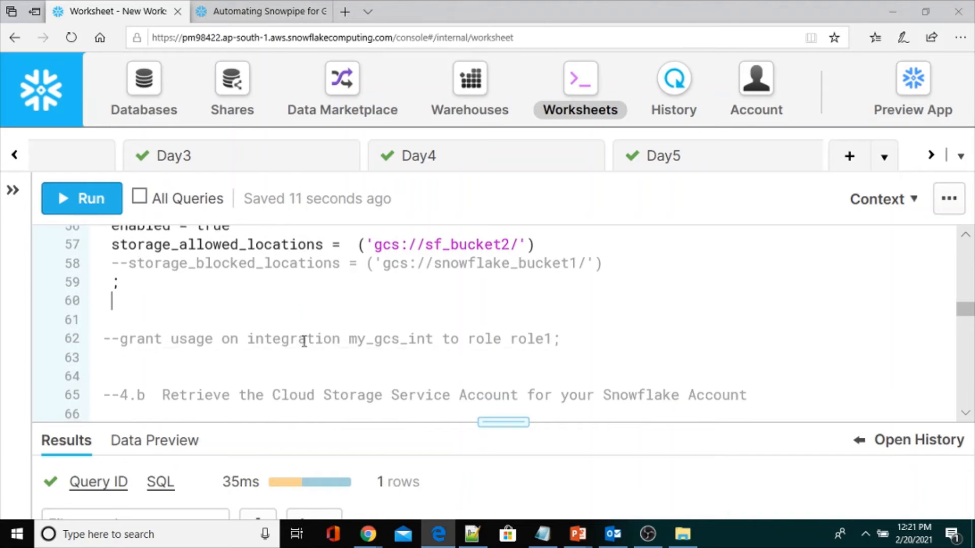
{"action": "scroll", "coordinate": [289, 327], "scroll_direction": "up", "scroll_amount": 2}
{"action": "scroll", "coordinate": [289, 328], "scroll_direction": "up", "scroll_amount": 1}
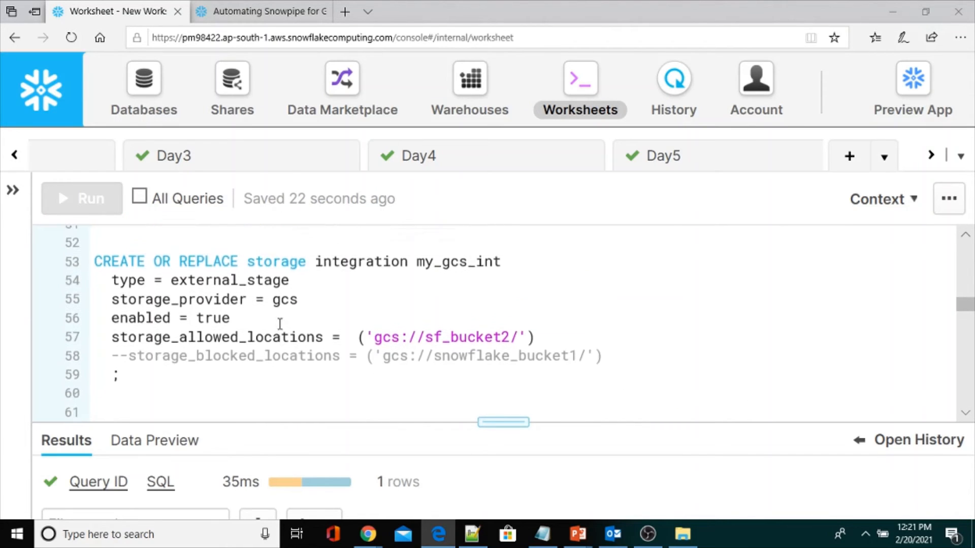
{"action": "double_click", "coordinate": [274, 264]}
{"action": "scroll", "coordinate": [279, 276], "scroll_direction": "down", "scroll_amount": 4}
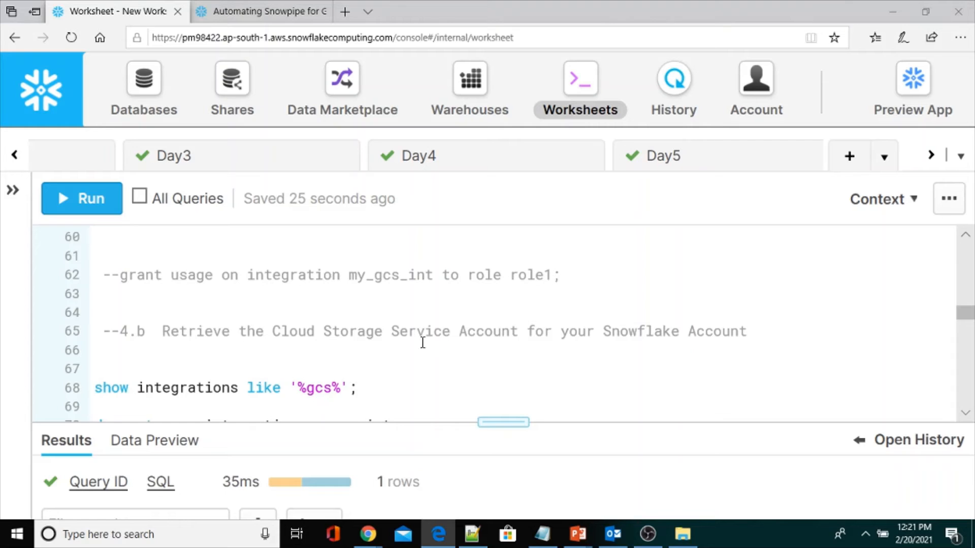
{"action": "scroll", "coordinate": [406, 336], "scroll_direction": "down", "scroll_amount": 1}
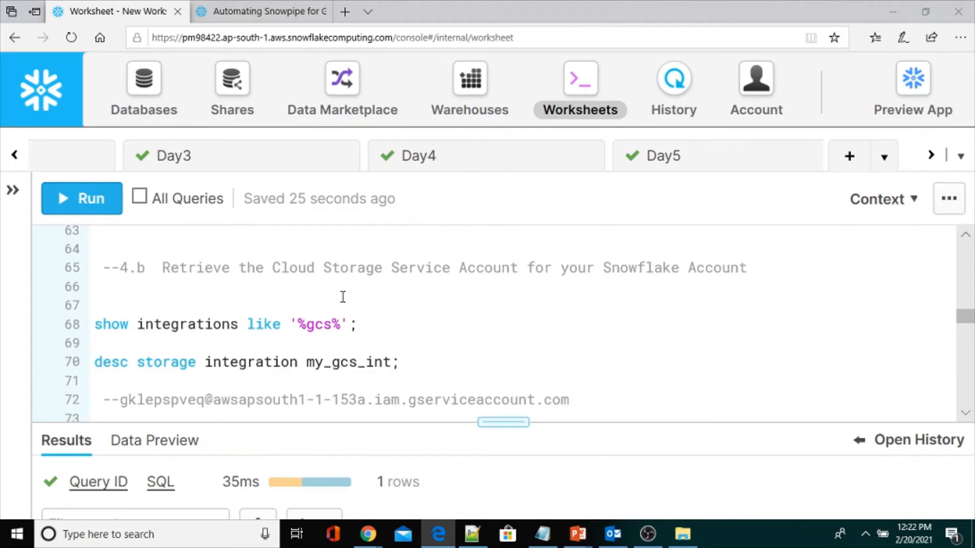
{"action": "scroll", "coordinate": [301, 322], "scroll_direction": "down", "scroll_amount": 1}
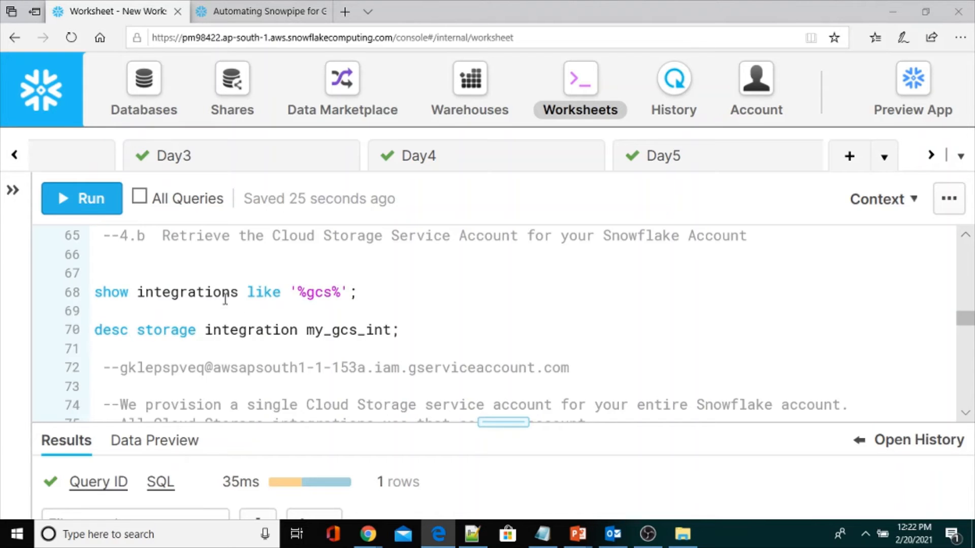
{"action": "key", "text": "ctrl+Return"}
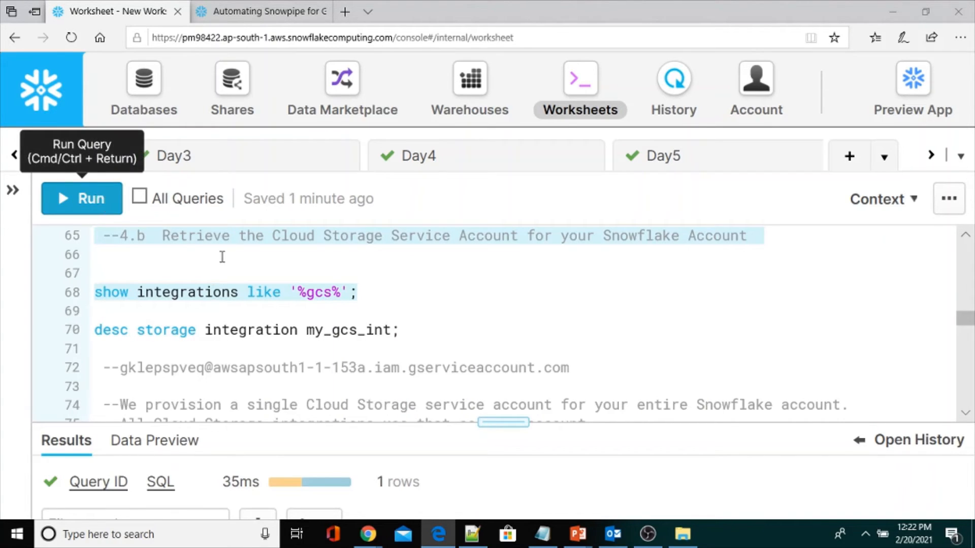
{"action": "left_click_drag", "start_coordinate": [513, 417], "coordinate": [511, 434]}
Replace gcs in the show integrations pattern with the copied integration name, giving '%my_gcs_int%', and run the statement
{"action": "scroll", "coordinate": [458, 315], "scroll_direction": "up", "scroll_amount": 6}
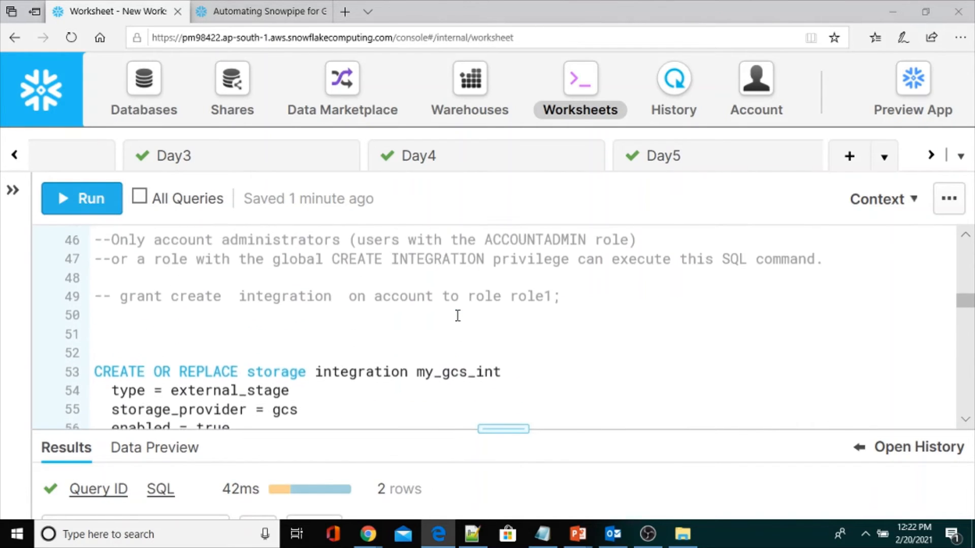
{"action": "scroll", "coordinate": [458, 315], "scroll_direction": "down", "scroll_amount": 1}
{"action": "double_click", "coordinate": [451, 339]}
{"action": "key", "text": "ctrl+c"}
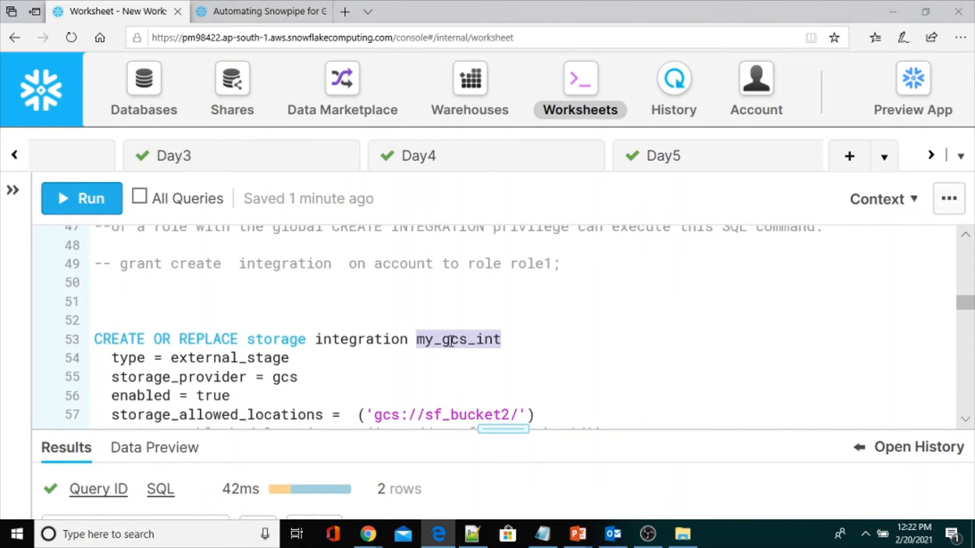
{"action": "scroll", "coordinate": [454, 341], "scroll_direction": "down", "scroll_amount": 1}
{"action": "scroll", "coordinate": [455, 347], "scroll_direction": "down", "scroll_amount": 4}
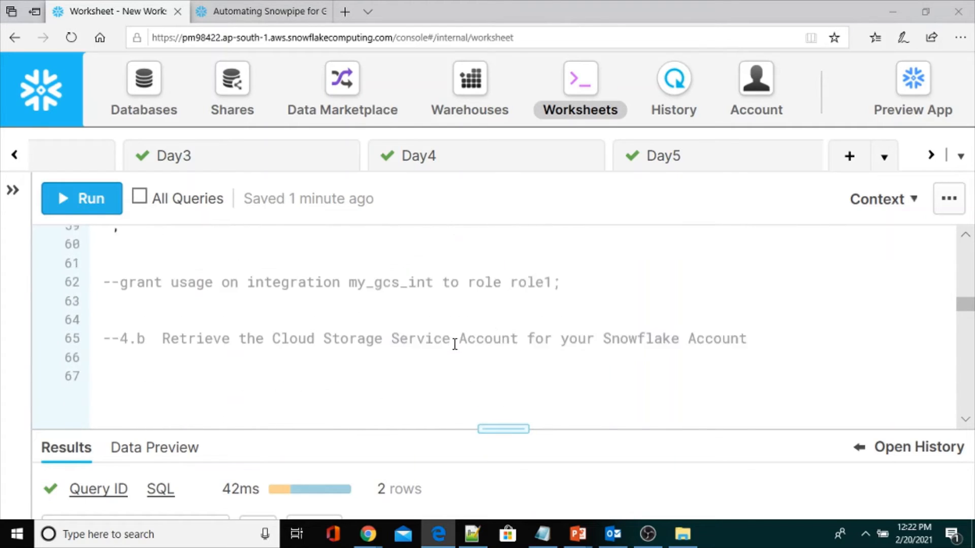
{"action": "double_click", "coordinate": [315, 357]}
{"action": "key", "text": "ctrl+v"}
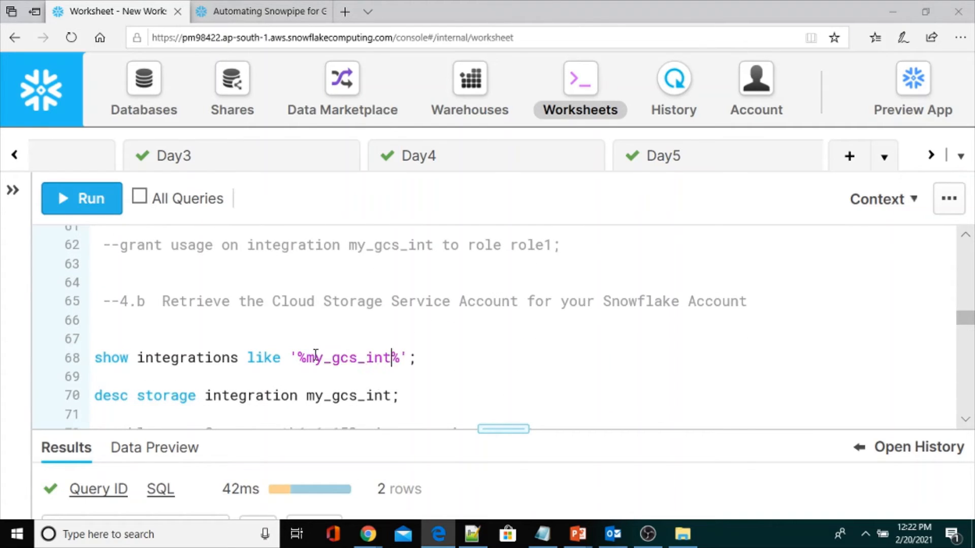
{"action": "left_click", "coordinate": [87, 198]}
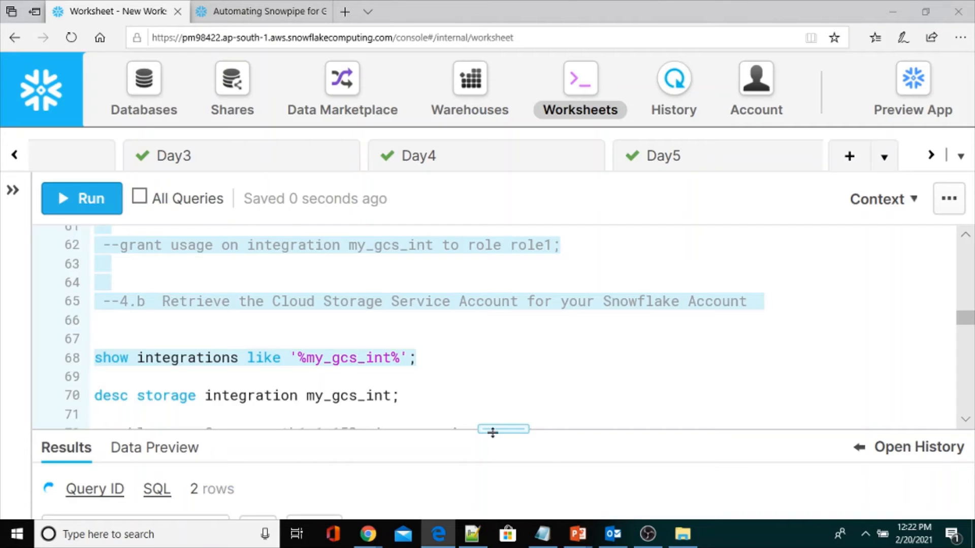
Enlarge the results area to examine the name, type and category of the MY_GCS_INT integration, then shrink it again
{"action": "left_click_drag", "start_coordinate": [495, 430], "coordinate": [503, 291]}
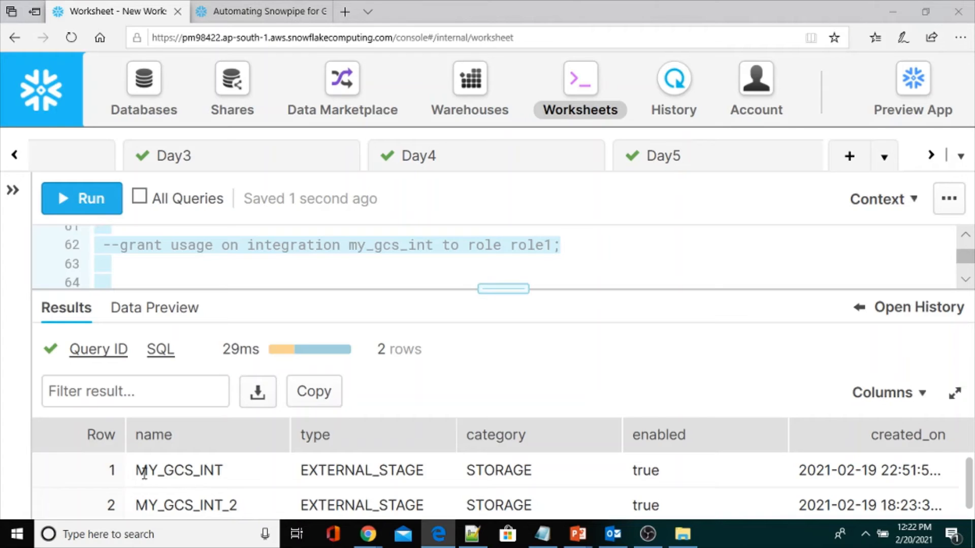
{"action": "left_click_drag", "start_coordinate": [144, 473], "coordinate": [547, 487]}
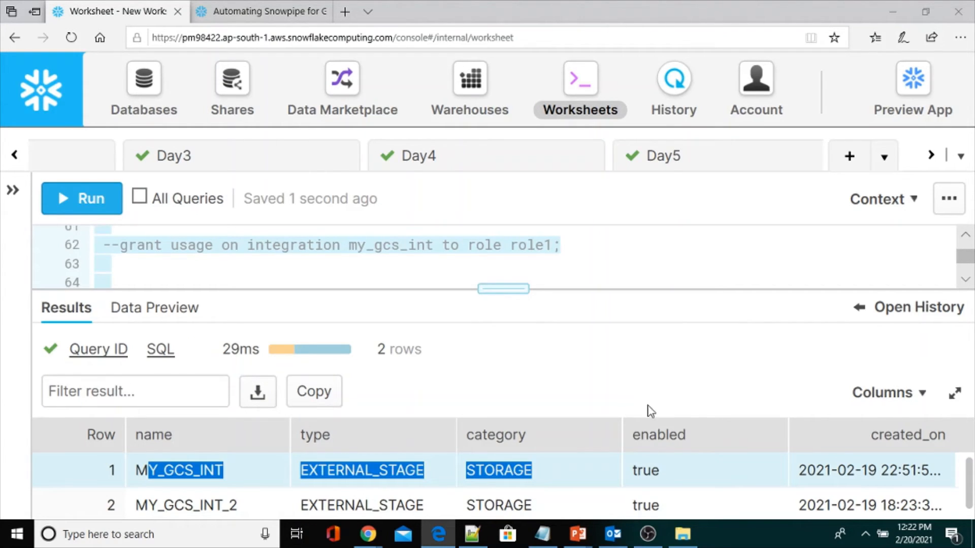
{"action": "left_click_drag", "start_coordinate": [500, 294], "coordinate": [490, 389]}
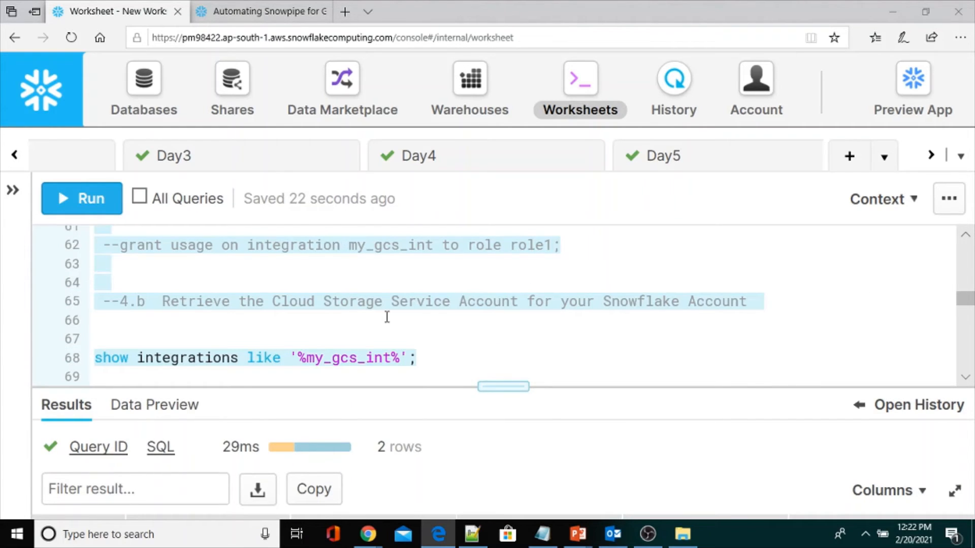
Run the statement desc storage integration my_gcs_int to describe the integration's properties
{"action": "scroll", "coordinate": [387, 318], "scroll_direction": "down", "scroll_amount": 1}
{"action": "scroll", "coordinate": [286, 319], "scroll_direction": "down", "scroll_amount": 2}
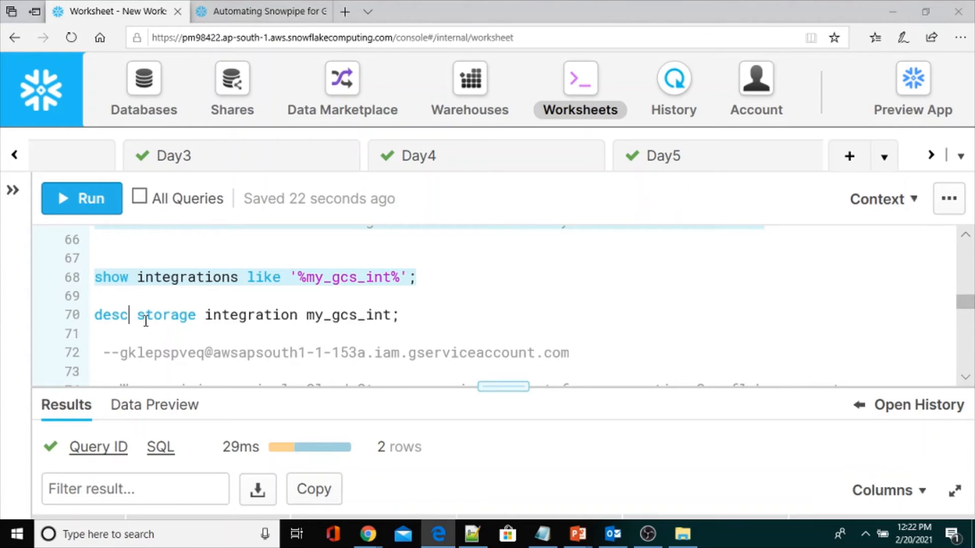
{"action": "left_click", "coordinate": [130, 316]}
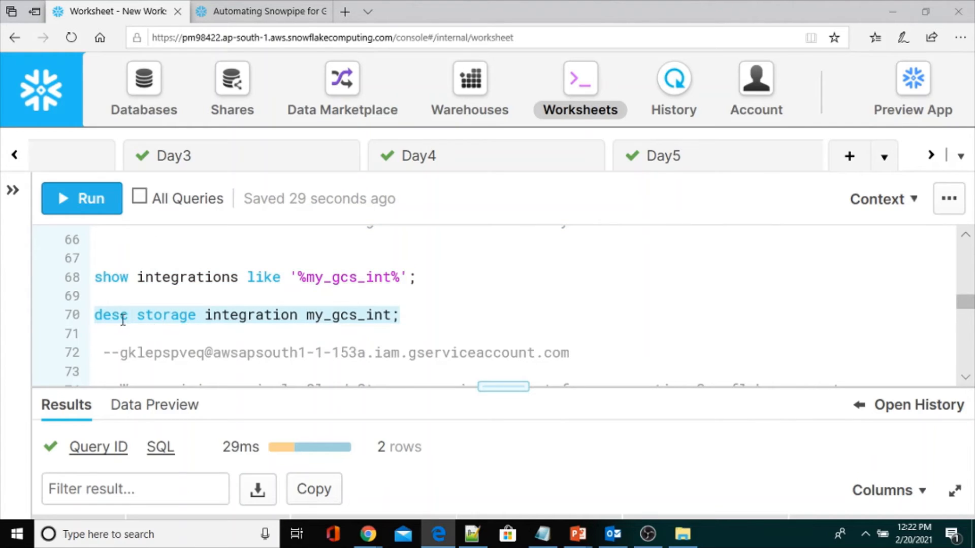
{"action": "double_click", "coordinate": [247, 315]}
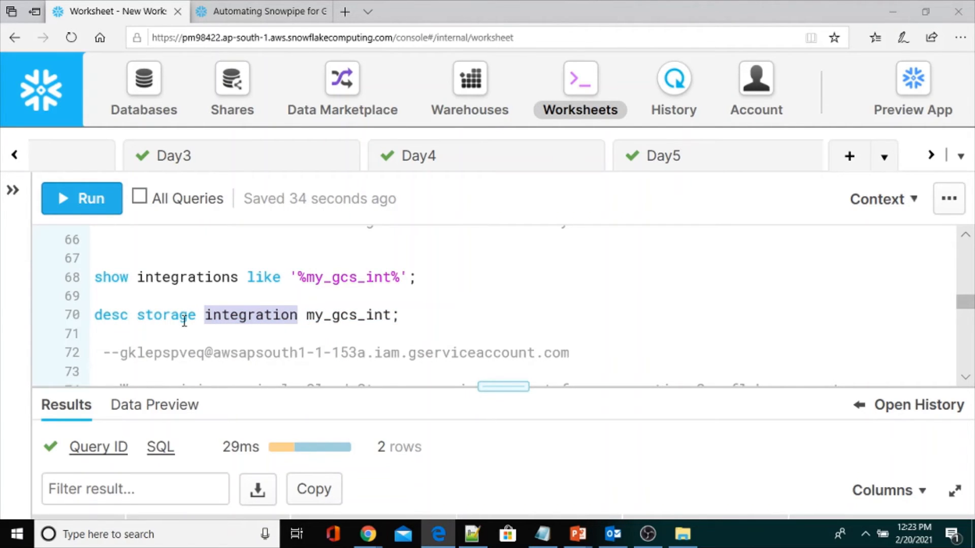
{"action": "double_click", "coordinate": [330, 318]}
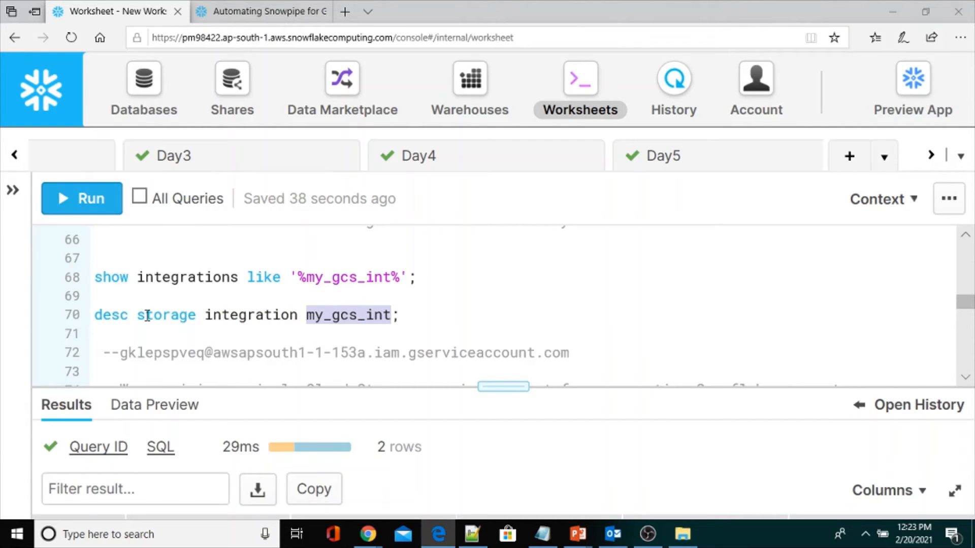
{"action": "left_click", "coordinate": [101, 217]}
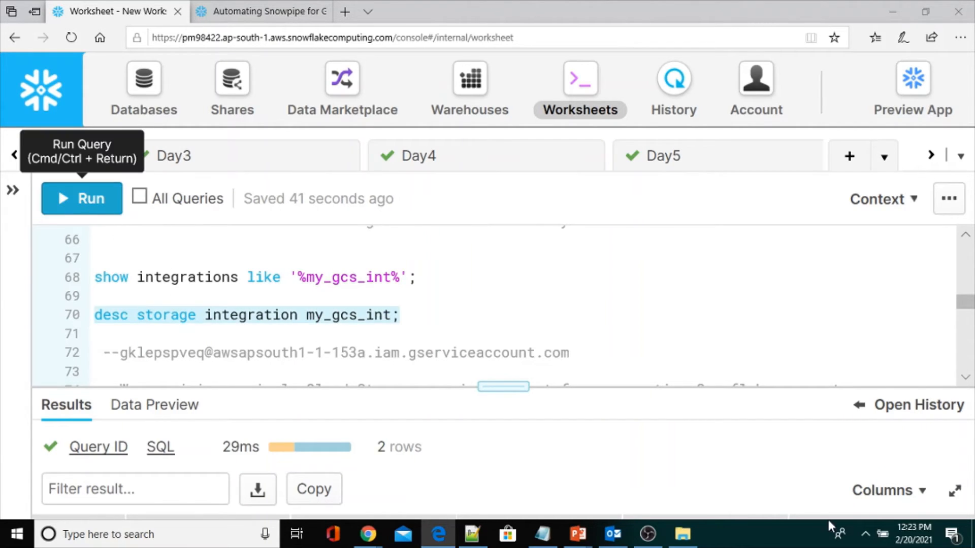
{"action": "left_click", "coordinate": [104, 214]}
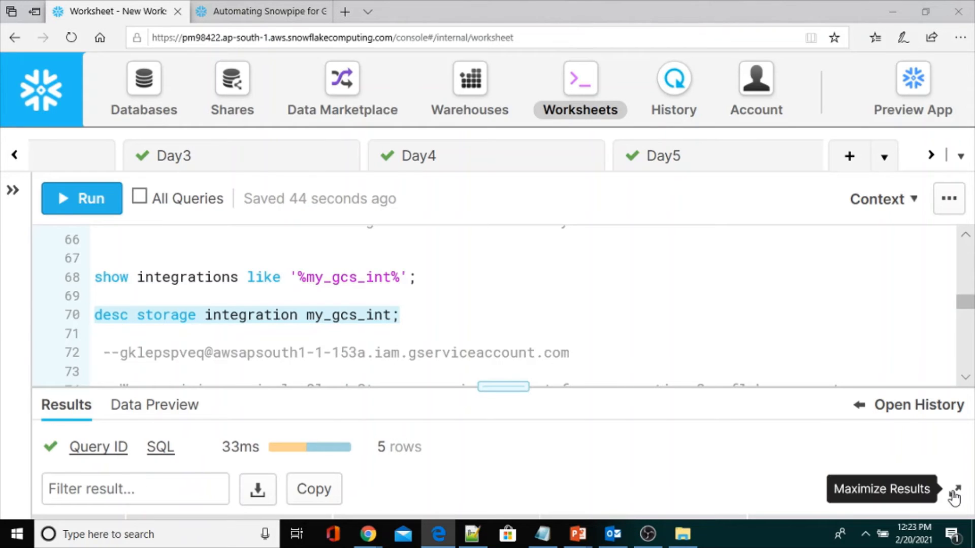
Enlarge the results and examine the integration's property values, widening the property and property_value columns to read them
{"action": "left_click", "coordinate": [954, 495]}
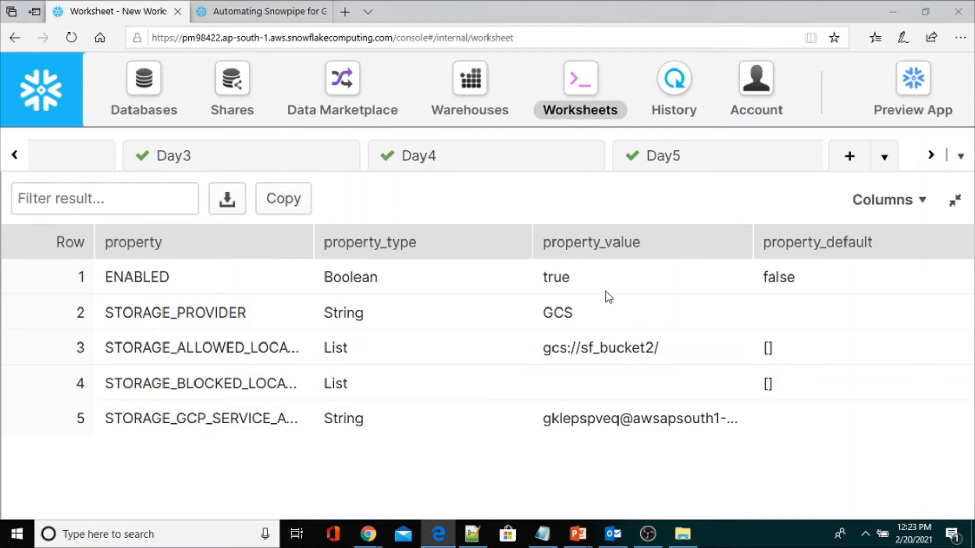
{"action": "double_click", "coordinate": [557, 277]}
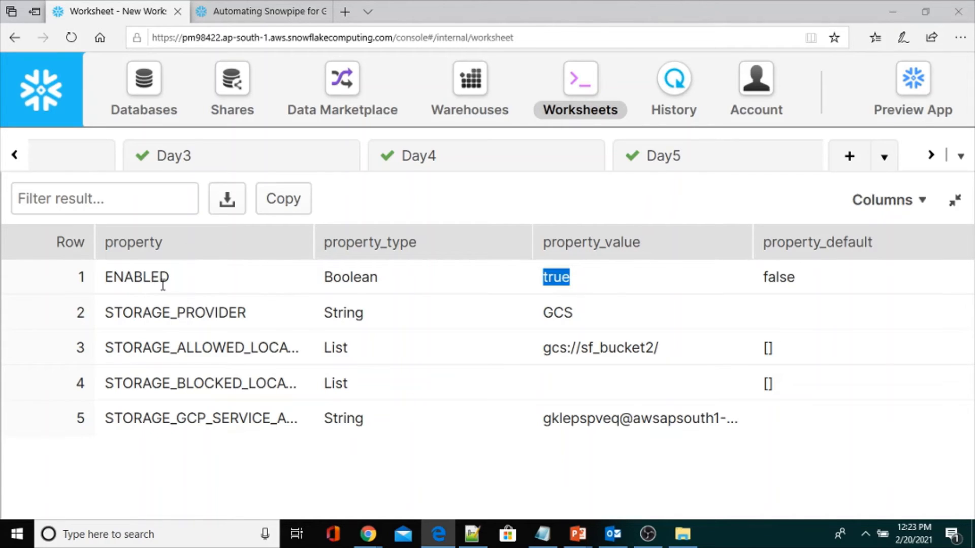
{"action": "left_click", "coordinate": [767, 277]}
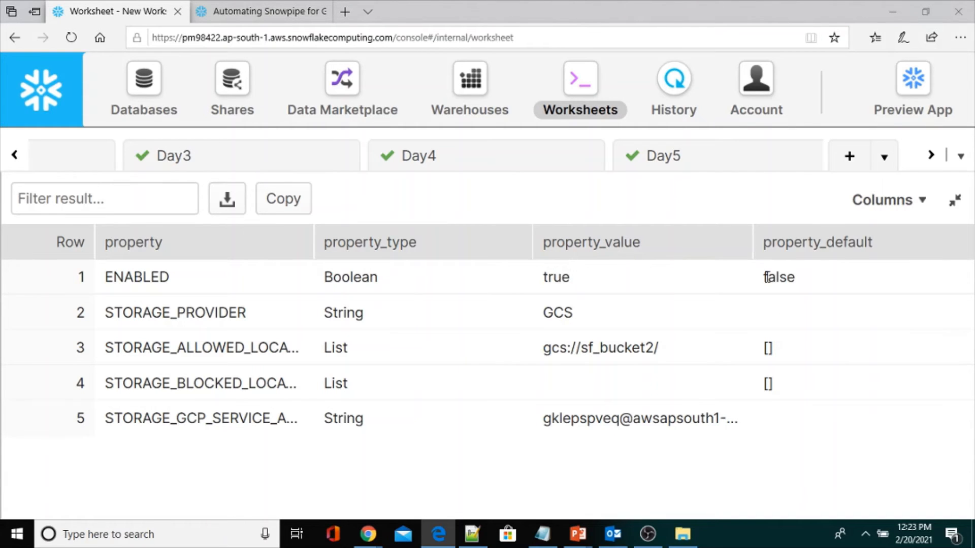
{"action": "left_click_drag", "start_coordinate": [799, 284], "coordinate": [799, 285]}
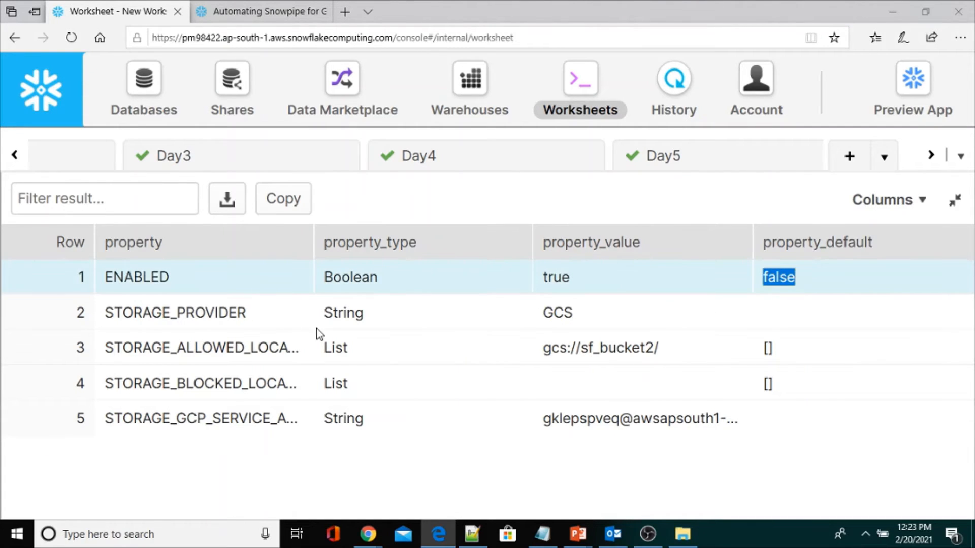
{"action": "left_click_drag", "start_coordinate": [553, 310], "coordinate": [593, 319]}
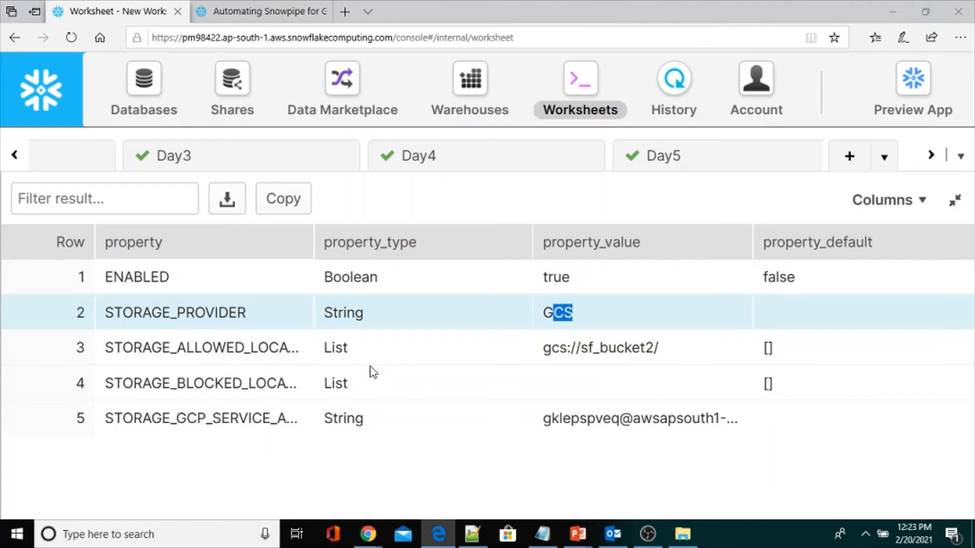
{"action": "left_click_drag", "start_coordinate": [345, 351], "coordinate": [348, 349]}
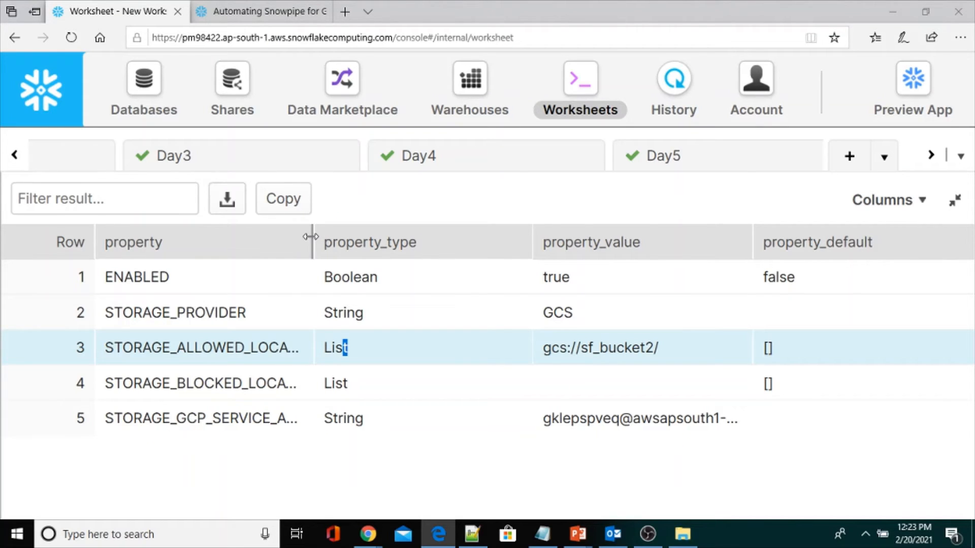
{"action": "left_click_drag", "start_coordinate": [311, 237], "coordinate": [424, 261]}
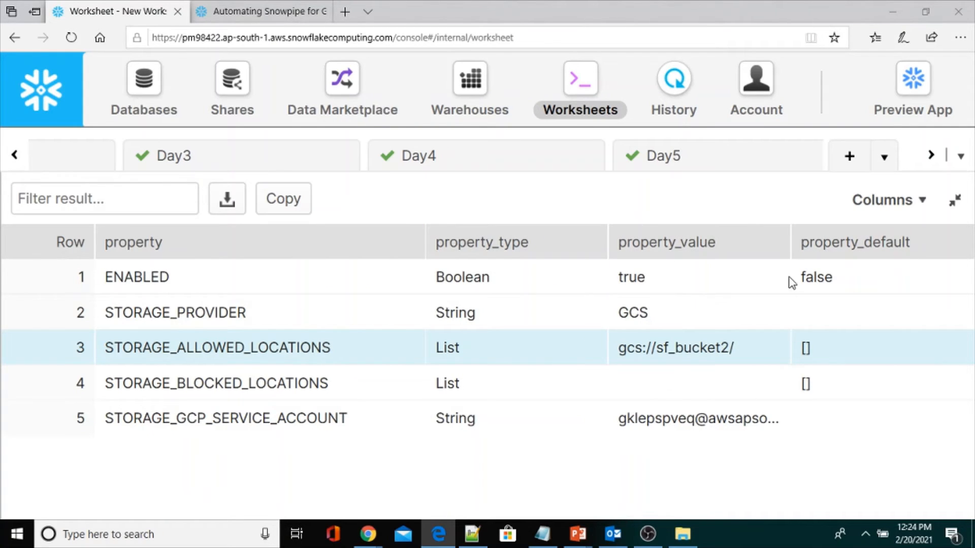
{"action": "left_click_drag", "start_coordinate": [790, 243], "coordinate": [832, 488]}
{"action": "double_click", "coordinate": [592, 418]}
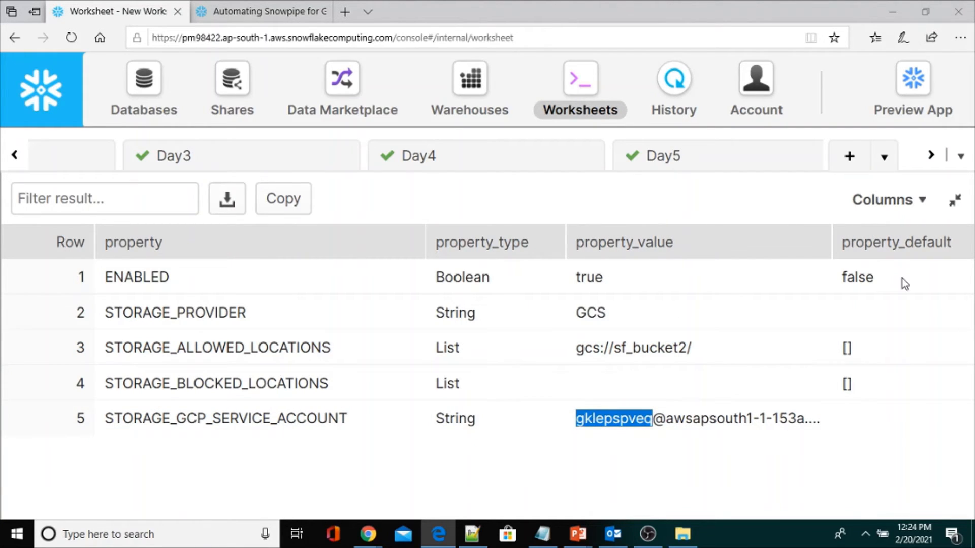
{"action": "left_click", "coordinate": [954, 201]}
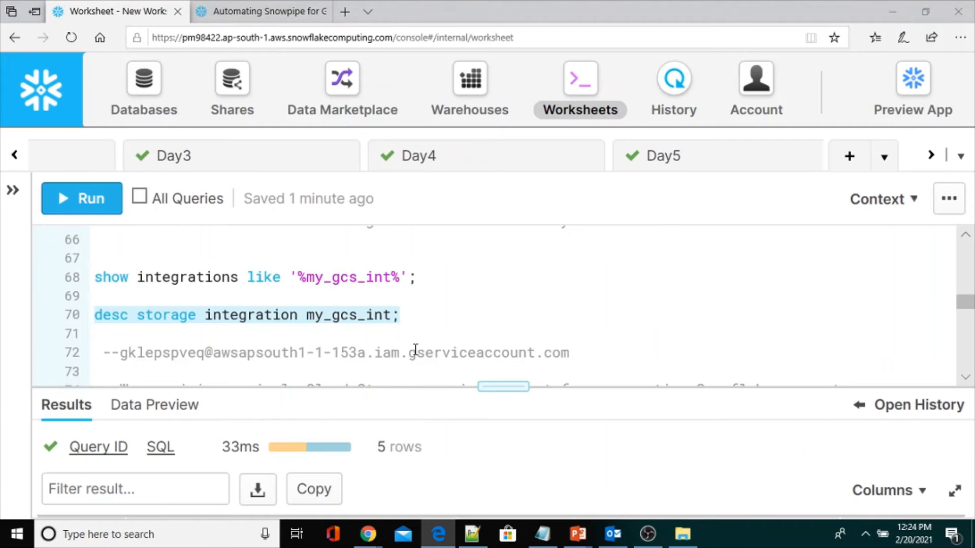
{"action": "left_click", "coordinate": [585, 356]}
{"action": "key", "text": "Return"}
{"action": "type", "text": "gklepspveq"}
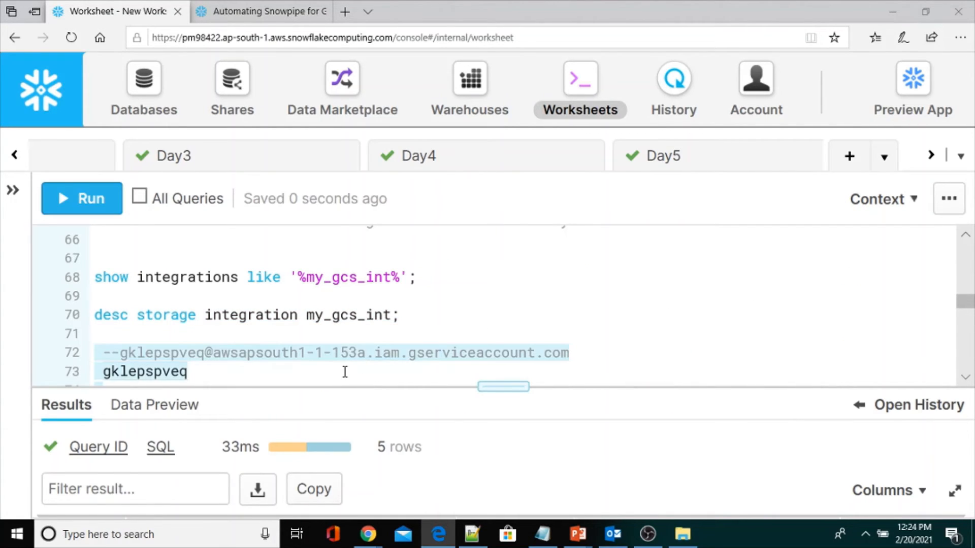
{"action": "key", "text": "ctrl+BackSpace"}
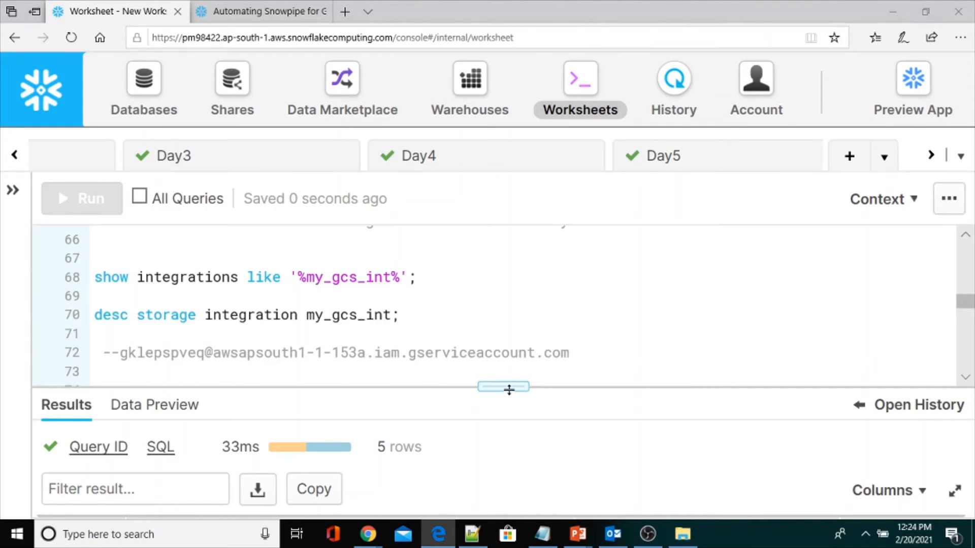
Enlarge the results area, check the allowed location, and copy the complete STORAGE_GCP_SERVICE_ACCOUNT value
{"action": "left_click_drag", "start_coordinate": [505, 387], "coordinate": [507, 230]}
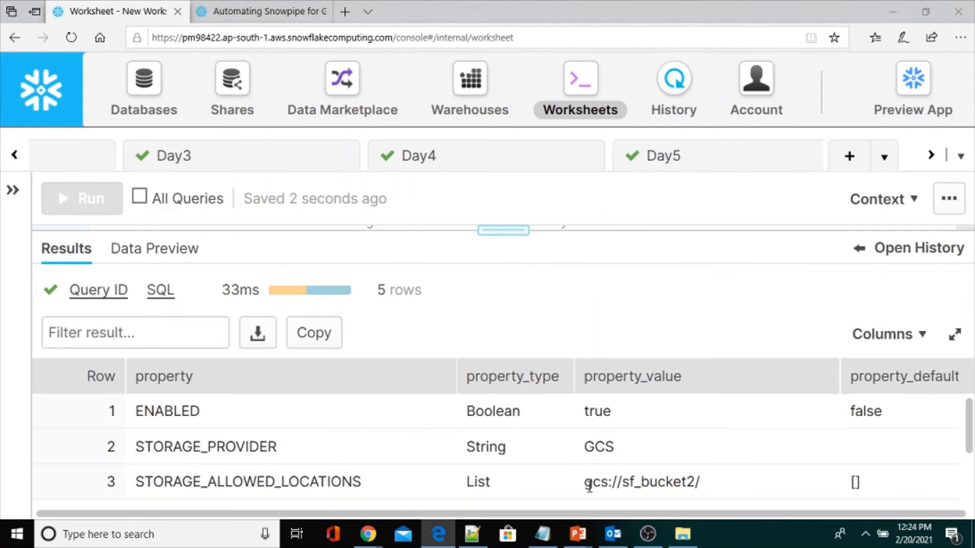
{"action": "left_click_drag", "start_coordinate": [587, 482], "coordinate": [744, 481]}
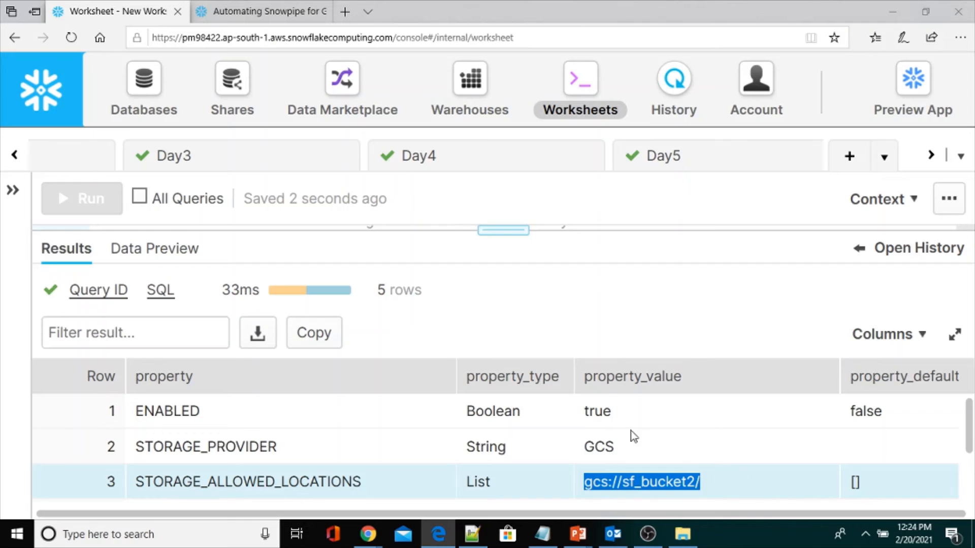
{"action": "left_click_drag", "start_coordinate": [515, 230], "coordinate": [514, 224]}
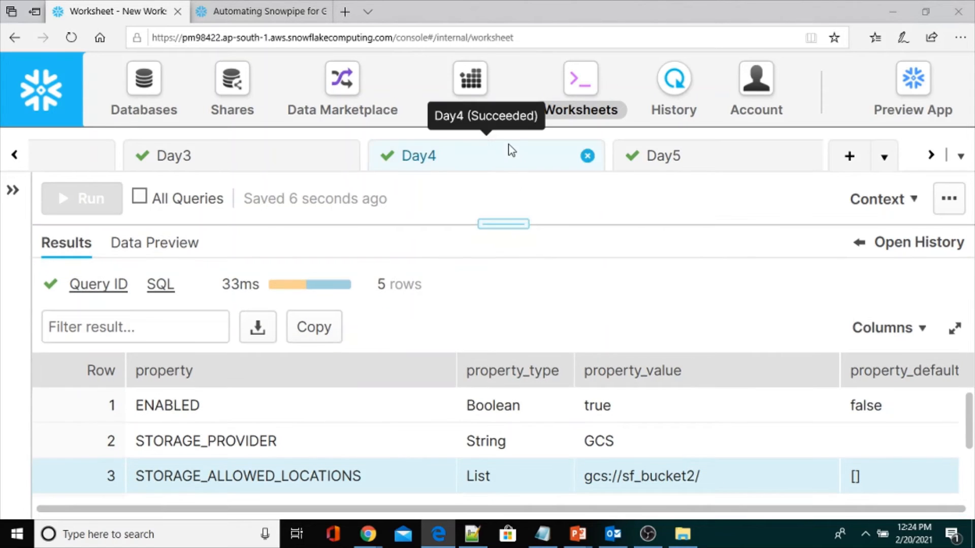
{"action": "scroll", "coordinate": [860, 401], "scroll_direction": "down", "scroll_amount": 1}
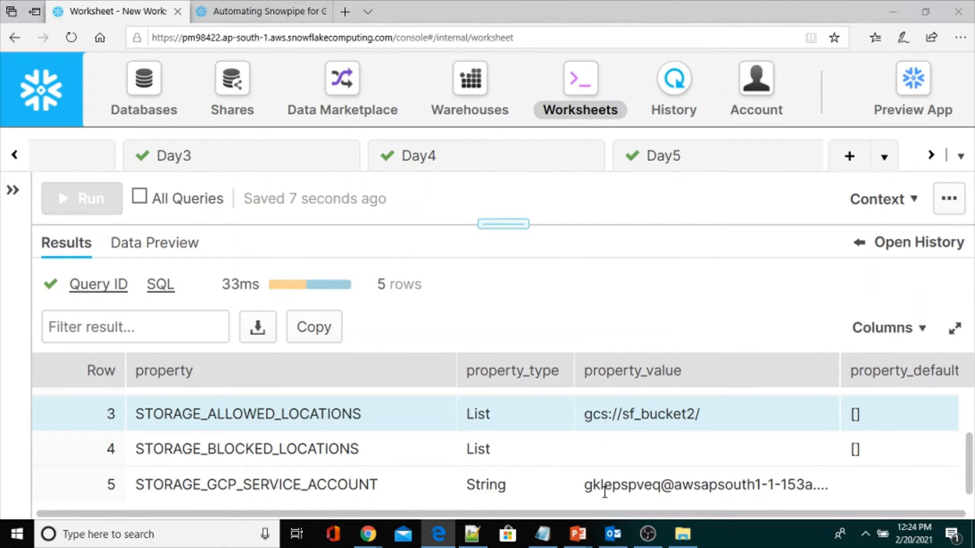
{"action": "left_click_drag", "start_coordinate": [587, 485], "coordinate": [862, 490]}
{"action": "key", "text": "ctrl+c"}
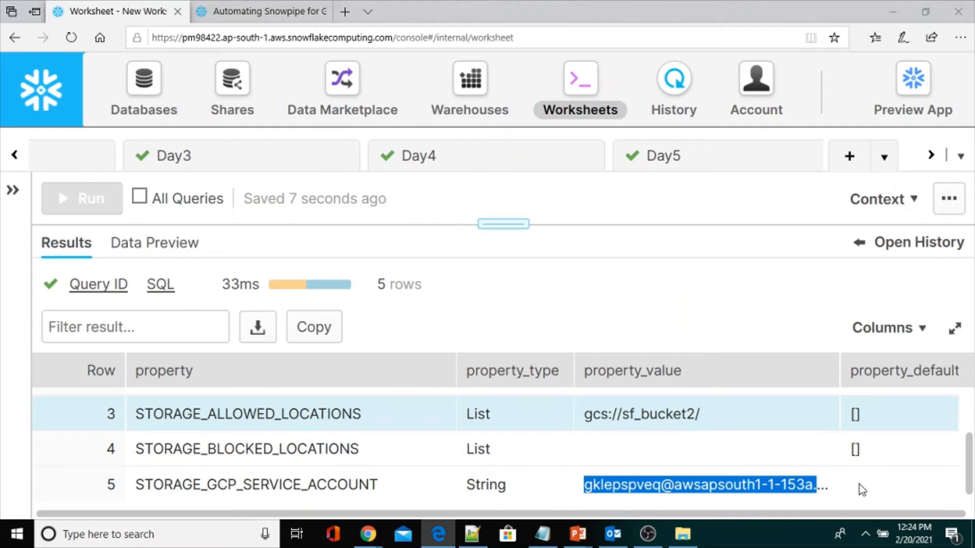
Paste the copied service account on a new line below the existing account comment and comment it out with --
{"action": "left_click_drag", "start_coordinate": [518, 220], "coordinate": [463, 307]}
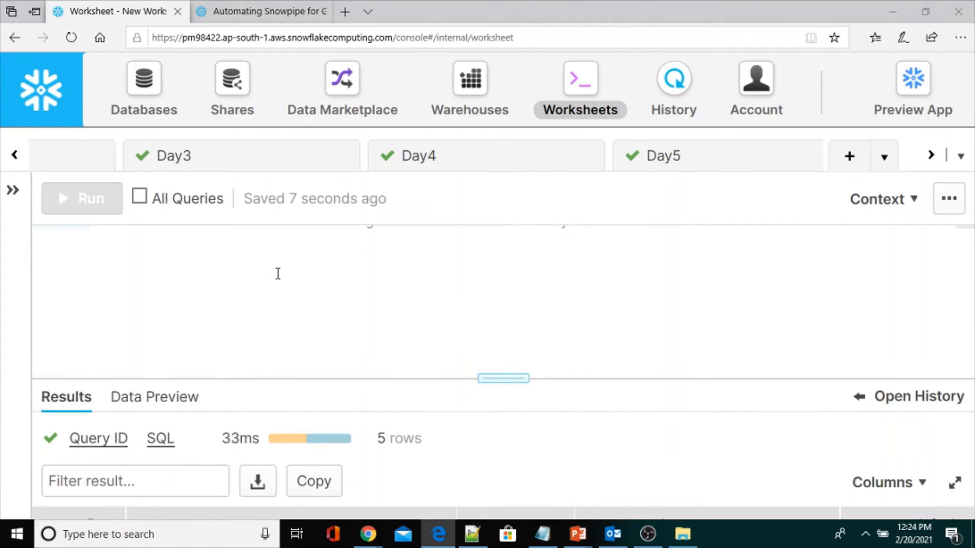
{"action": "scroll", "coordinate": [276, 289], "scroll_direction": "up", "scroll_amount": 1}
{"action": "scroll", "coordinate": [276, 288], "scroll_direction": "up", "scroll_amount": 1}
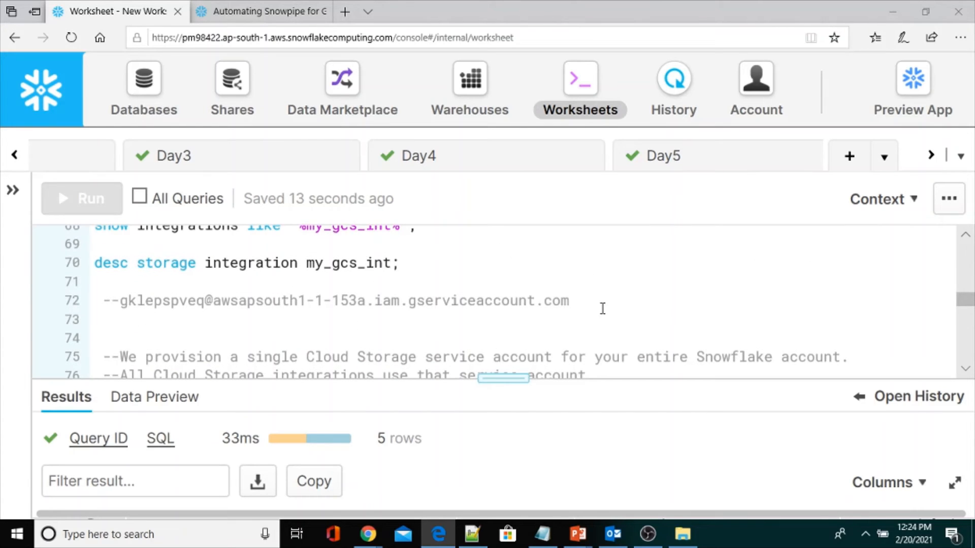
{"action": "left_click", "coordinate": [590, 304]}
{"action": "key", "text": "Return"}
{"action": "key", "text": "ctrl+v"}
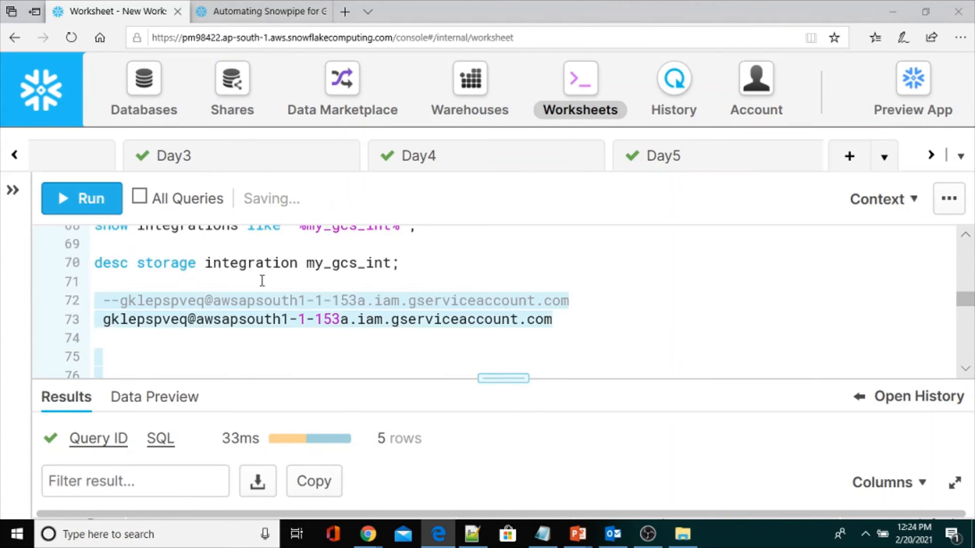
{"action": "left_click", "coordinate": [107, 318]}
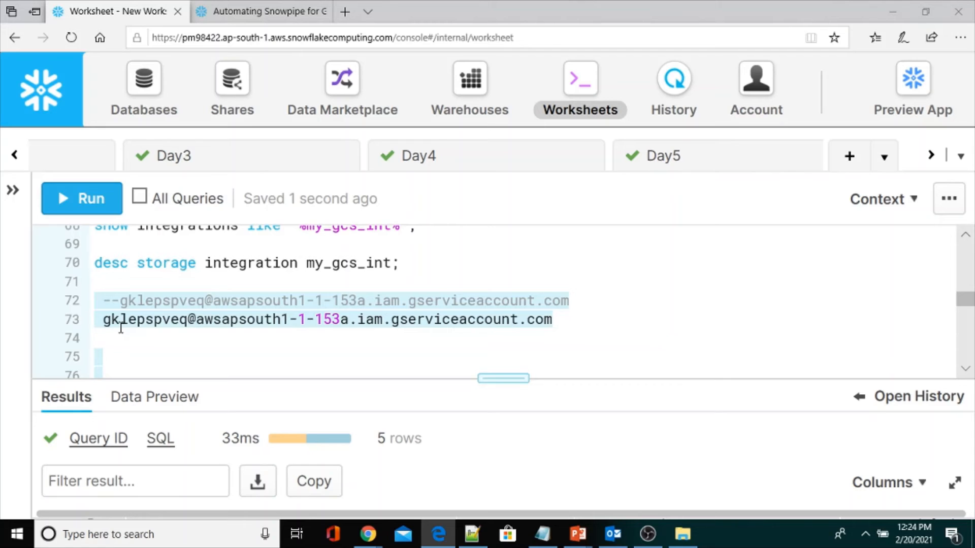
{"action": "type", "text": "--"}
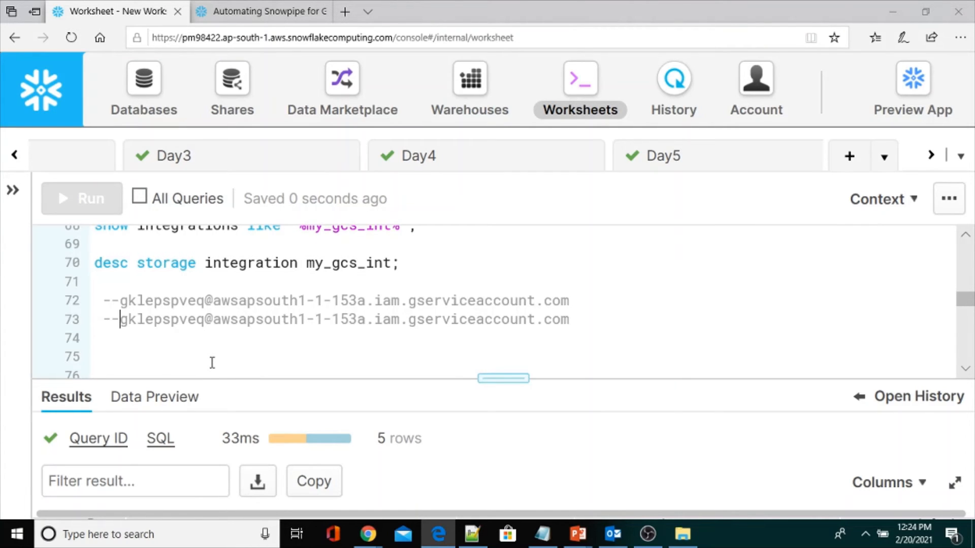
Review the script from the my_gcs_int definition through the service account notes to section 4.c on granting bucket permissions
{"action": "scroll", "coordinate": [233, 332], "scroll_direction": "up", "scroll_amount": 2}
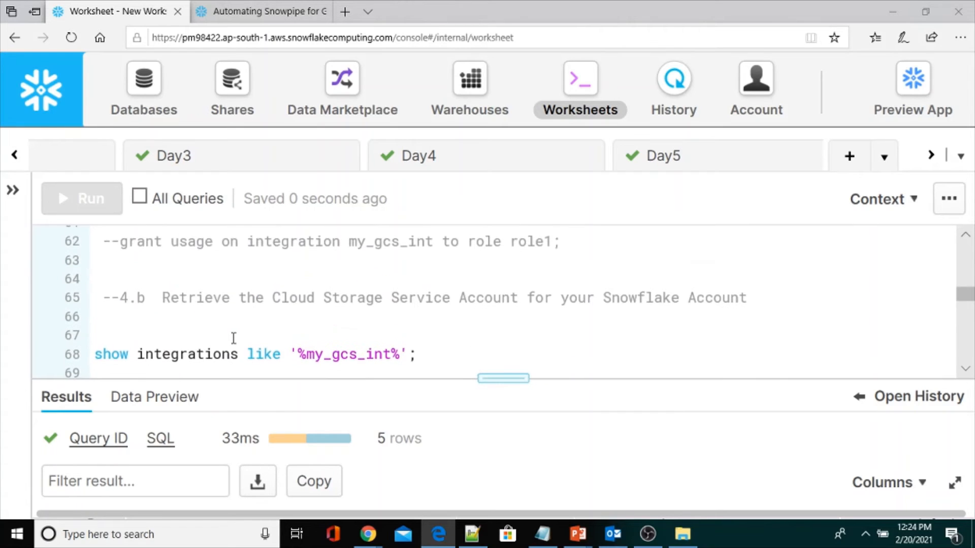
{"action": "scroll", "coordinate": [233, 337], "scroll_direction": "up", "scroll_amount": 4}
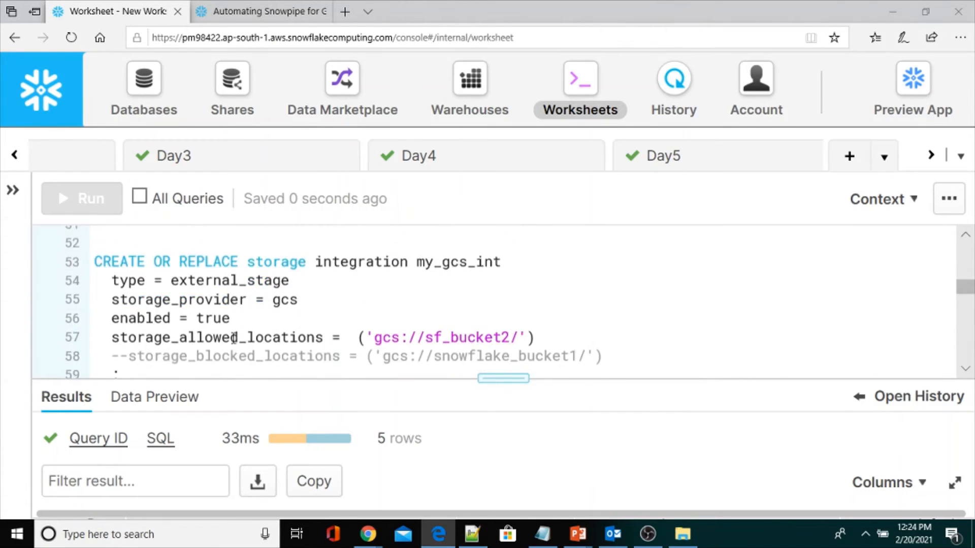
{"action": "scroll", "coordinate": [233, 338], "scroll_direction": "down", "scroll_amount": 6}
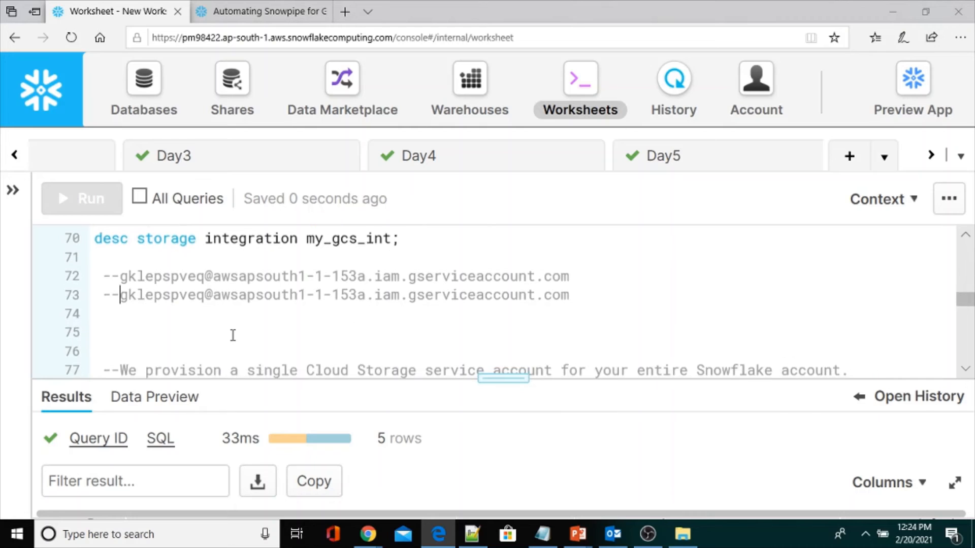
{"action": "scroll", "coordinate": [232, 335], "scroll_direction": "down", "scroll_amount": 2}
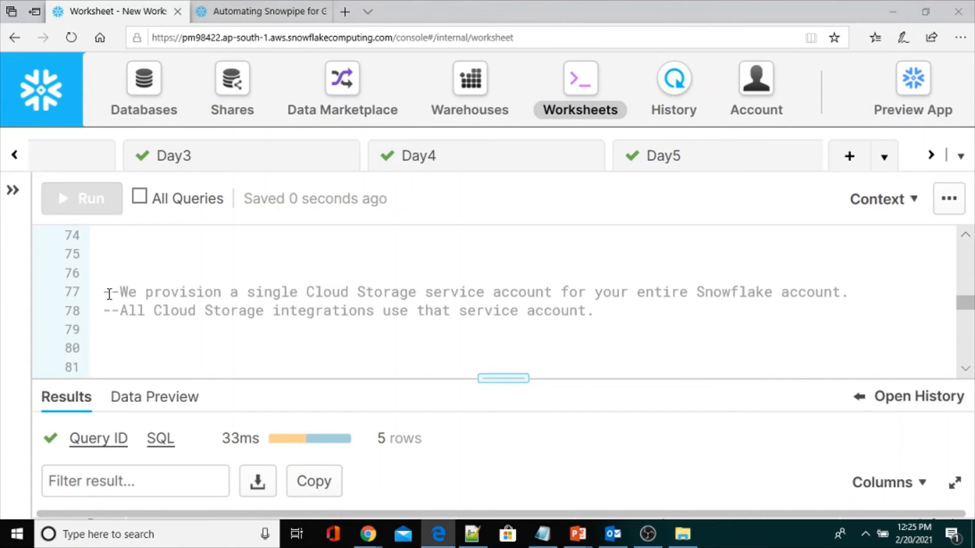
{"action": "left_click", "coordinate": [120, 310]}
{"action": "scroll", "coordinate": [152, 330], "scroll_direction": "up", "scroll_amount": 3}
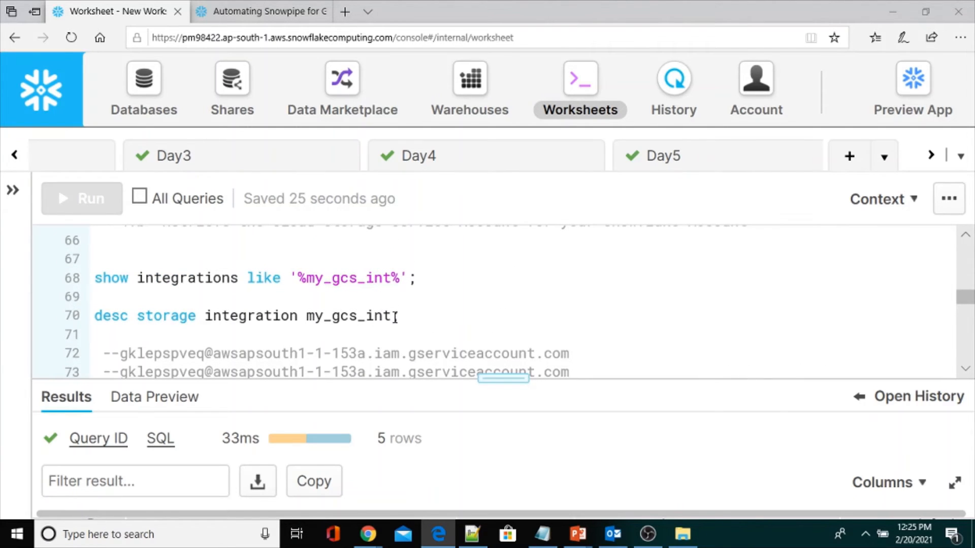
{"action": "left_click", "coordinate": [395, 317]}
{"action": "type", "text": ";"}
{"action": "scroll", "coordinate": [391, 318], "scroll_direction": "down", "scroll_amount": 1}
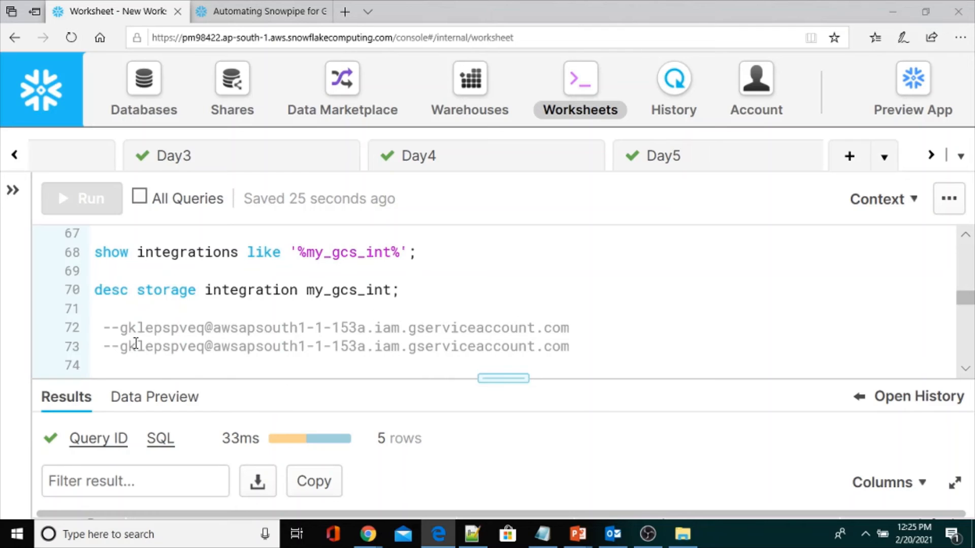
{"action": "left_click_drag", "start_coordinate": [119, 346], "coordinate": [433, 351]}
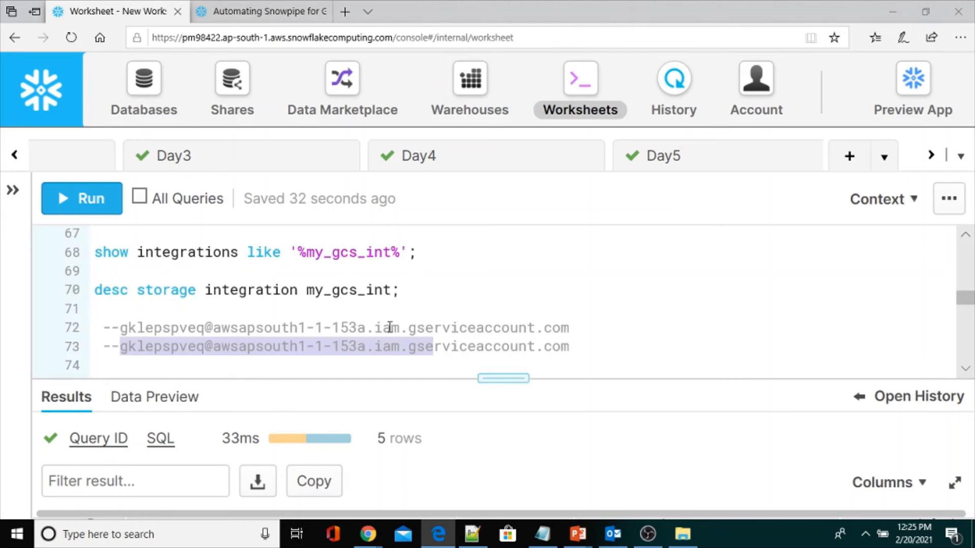
{"action": "scroll", "coordinate": [379, 315], "scroll_direction": "down", "scroll_amount": 3}
{"action": "scroll", "coordinate": [378, 314], "scroll_direction": "down", "scroll_amount": 5}
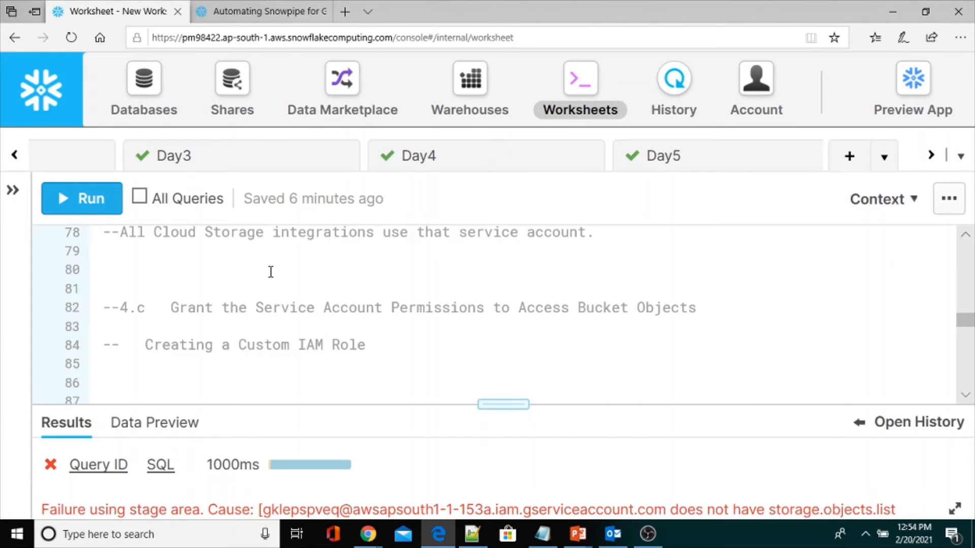
{"action": "scroll", "coordinate": [259, 300], "scroll_direction": "down", "scroll_amount": 1}
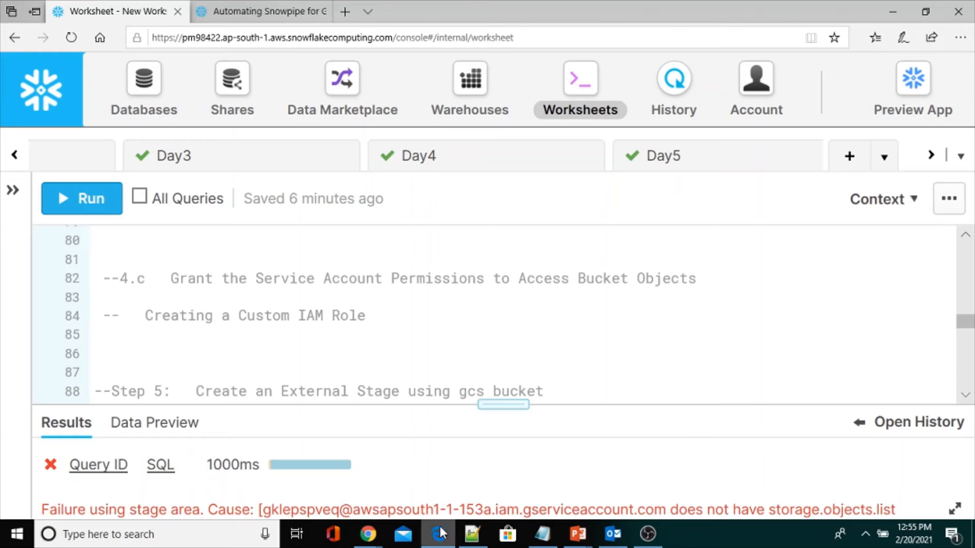
Switch to the Google Cloud Platform console and open the IAM & Admin Roles page
{"action": "mouse_move", "coordinate": [440, 534]}
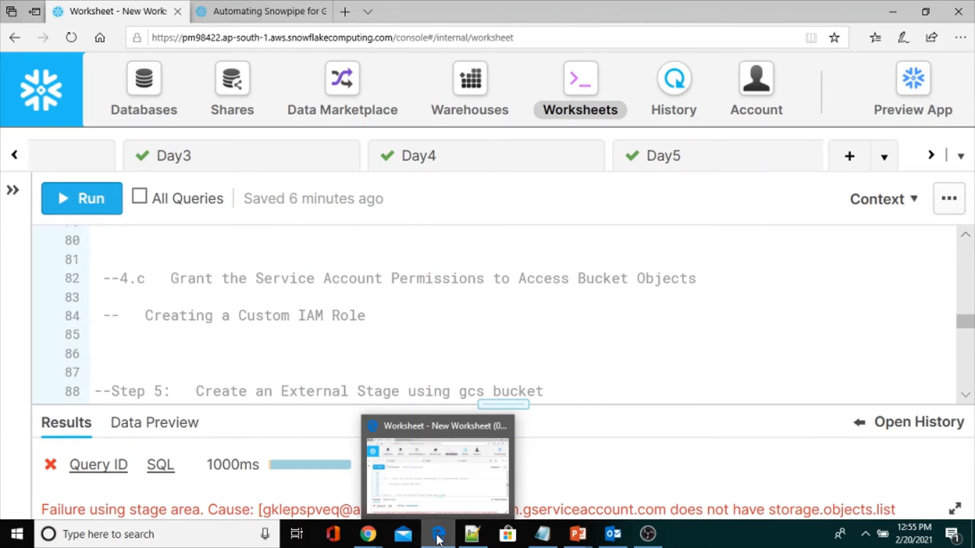
{"action": "mouse_move", "coordinate": [368, 534]}
{"action": "left_click", "coordinate": [436, 503]}
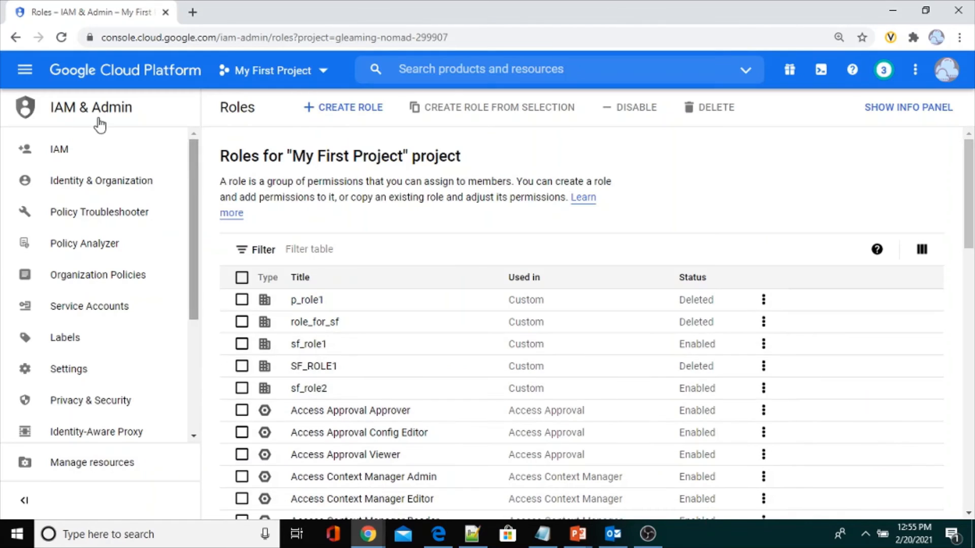
{"action": "left_click", "coordinate": [25, 73]}
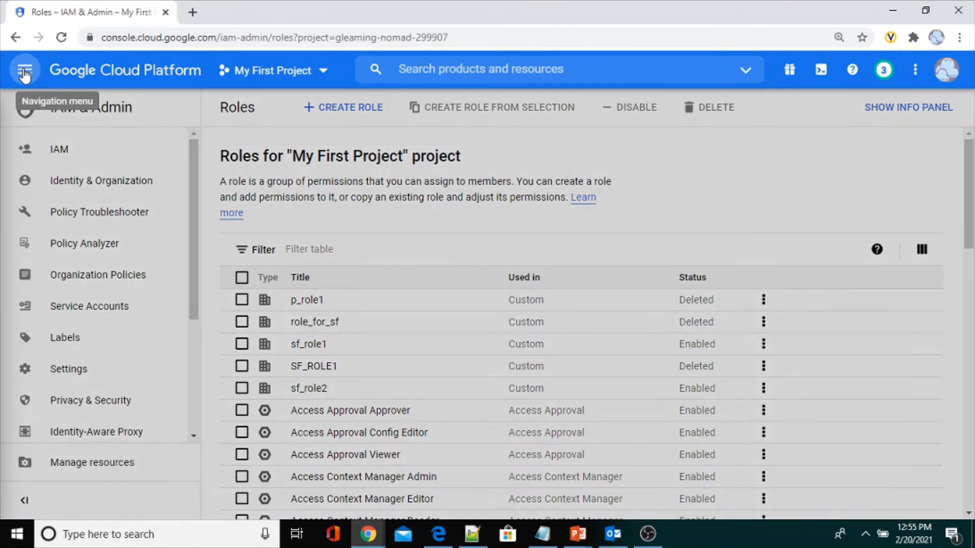
{"action": "mouse_move", "coordinate": [75, 301]}
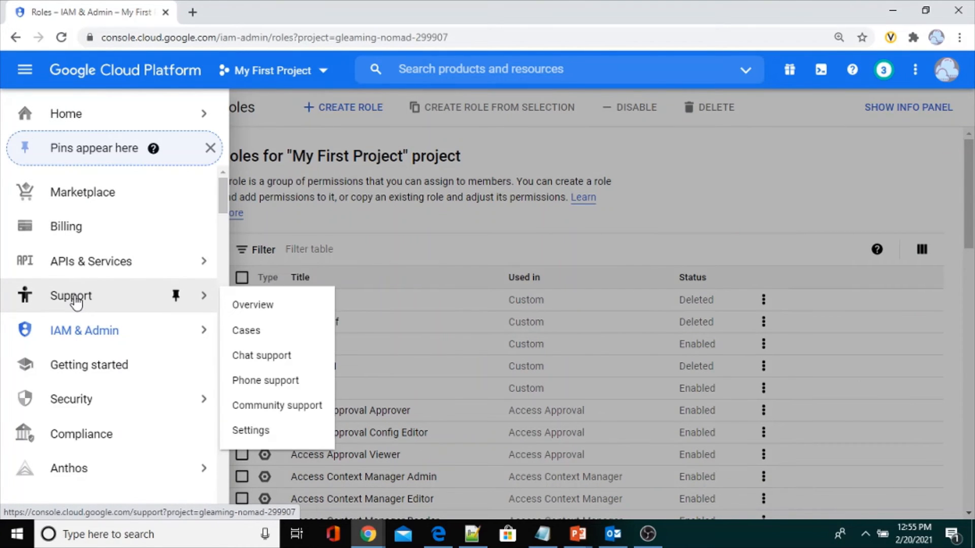
{"action": "mouse_move", "coordinate": [98, 331]}
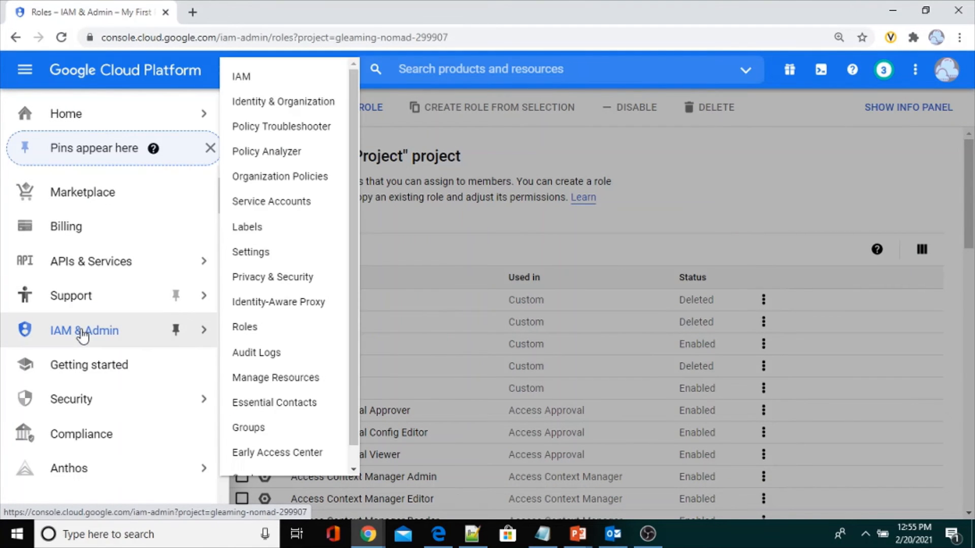
{"action": "left_click", "coordinate": [247, 329]}
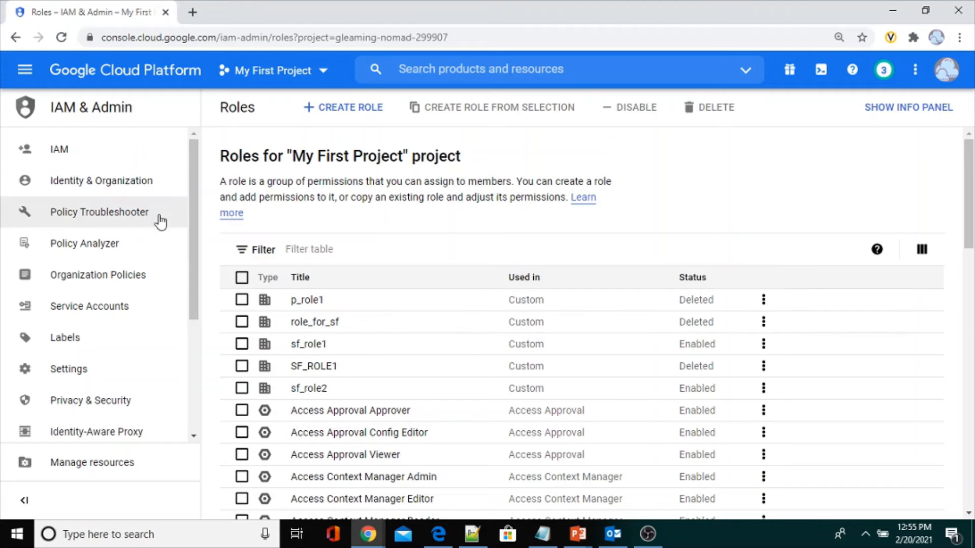
Start a new custom role and set its title to sf_role3
{"action": "left_click", "coordinate": [345, 114]}
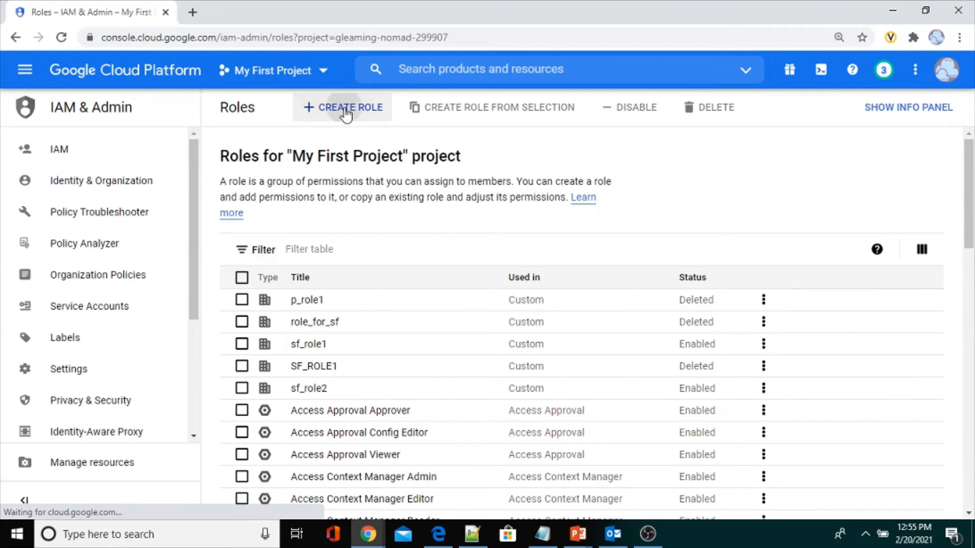
{"action": "left_click", "coordinate": [315, 227]}
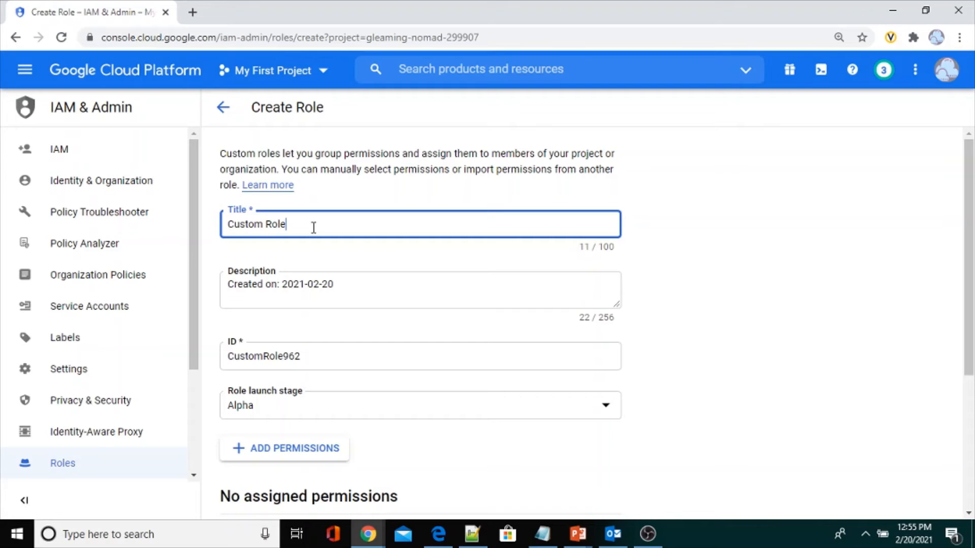
{"action": "key", "text": "BackSpace"}
{"action": "key", "text": "BackSpace"}
{"action": "key", "text": "BackSpace"}
{"action": "key", "text": "BackSpace"}
{"action": "key", "text": "BackSpace"}
{"action": "key", "text": "BackSpace"}
{"action": "key", "text": "BackSpace"}
{"action": "key", "text": "BackSpace"}
{"action": "key", "text": "BackSpace"}
{"action": "key", "text": "BackSpace"}
{"action": "key", "text": "BackSpace"}
{"action": "type", "text": "sf_rol"}
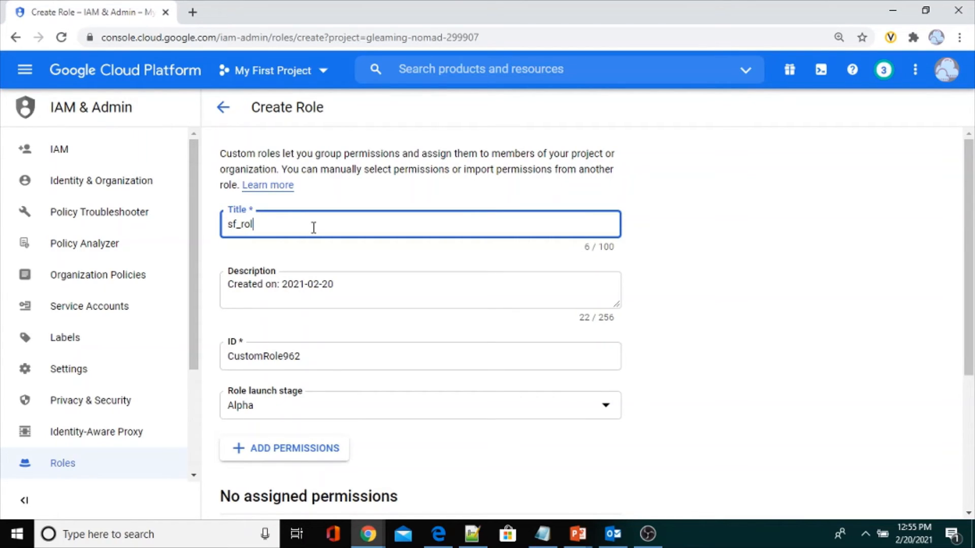
{"action": "type", "text": "e3"}
Filter the available permissions by the Storage Admin role and add storage.buckets.get to the new role
{"action": "scroll", "coordinate": [262, 297], "scroll_direction": "down", "scroll_amount": 1}
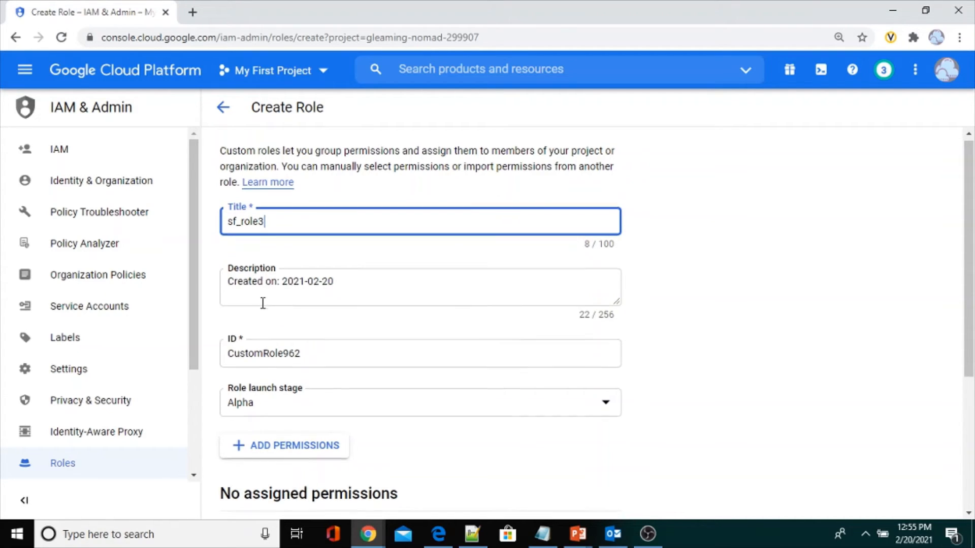
{"action": "scroll", "coordinate": [266, 278], "scroll_direction": "down", "scroll_amount": 1}
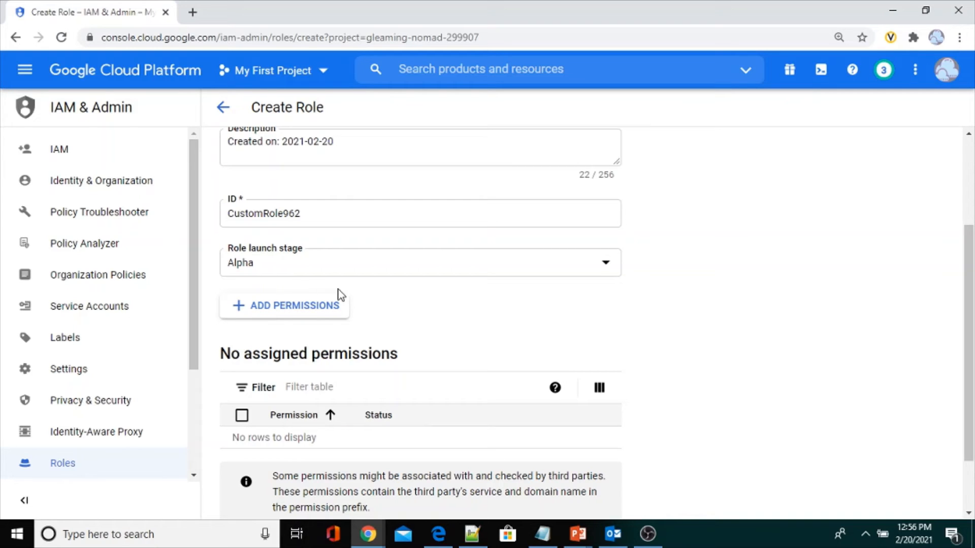
{"action": "left_click", "coordinate": [303, 310]}
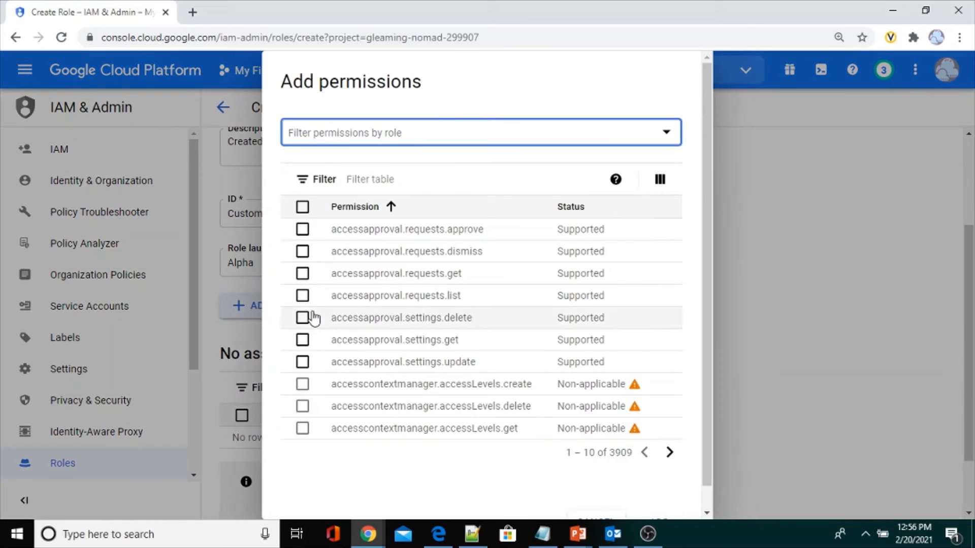
{"action": "left_click", "coordinate": [391, 134]}
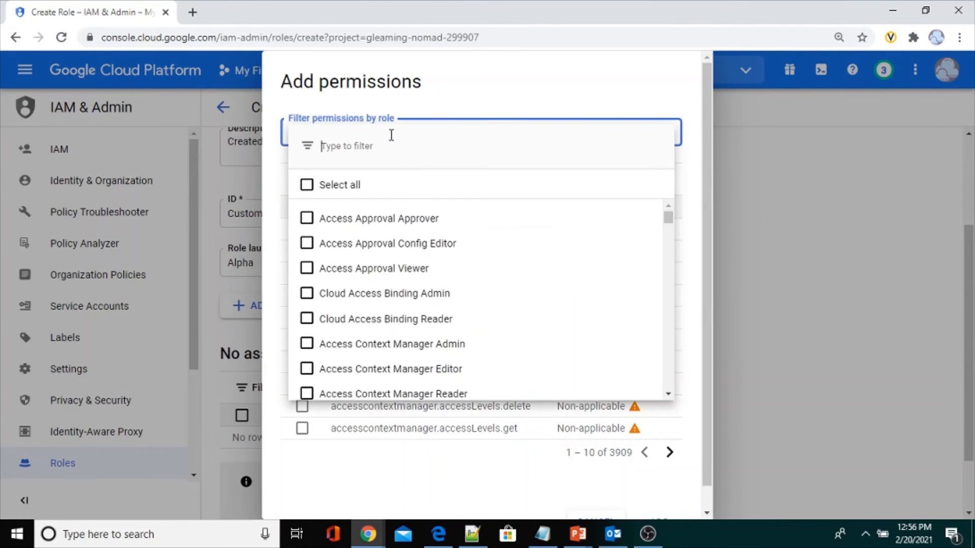
{"action": "type", "text": "s"}
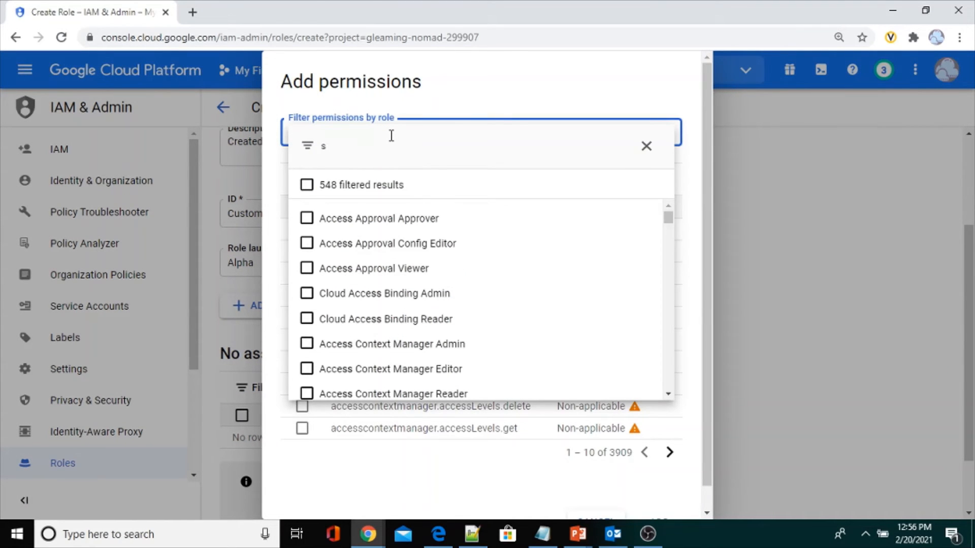
{"action": "type", "text": "torage"}
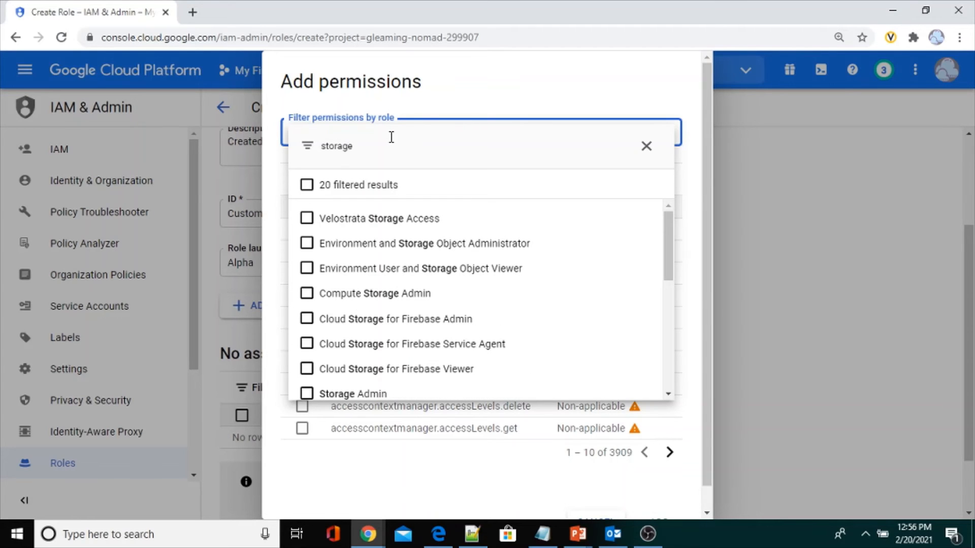
{"action": "type", "text": " ad"}
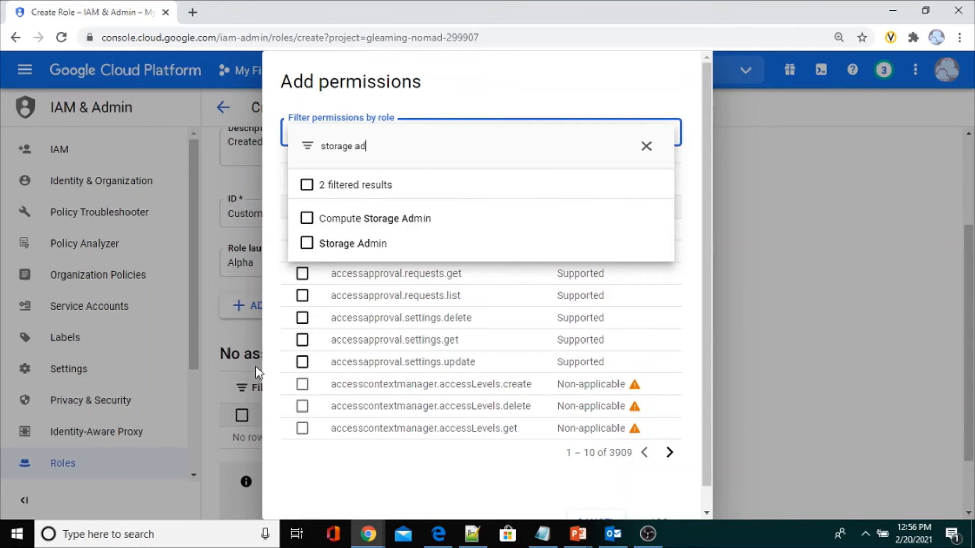
{"action": "left_click", "coordinate": [307, 243]}
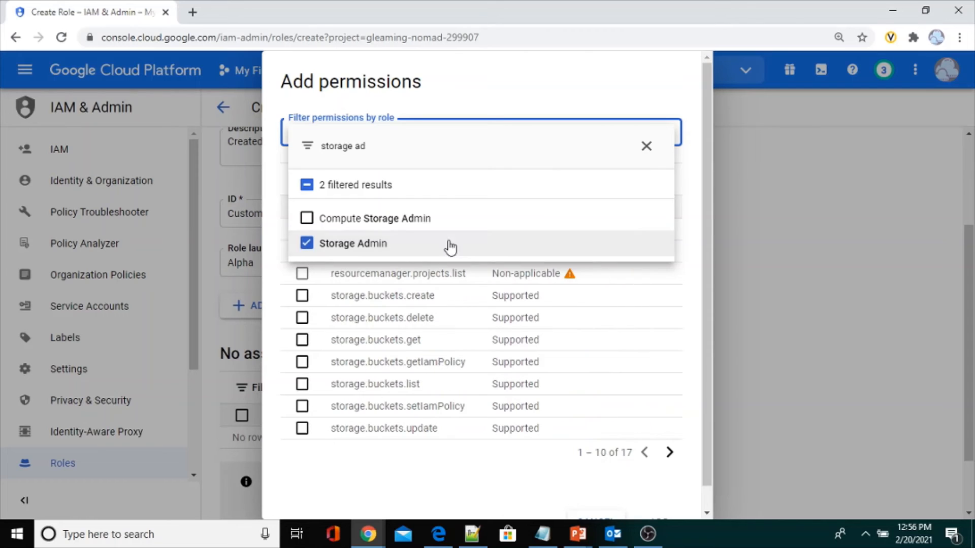
{"action": "left_click", "coordinate": [395, 479]}
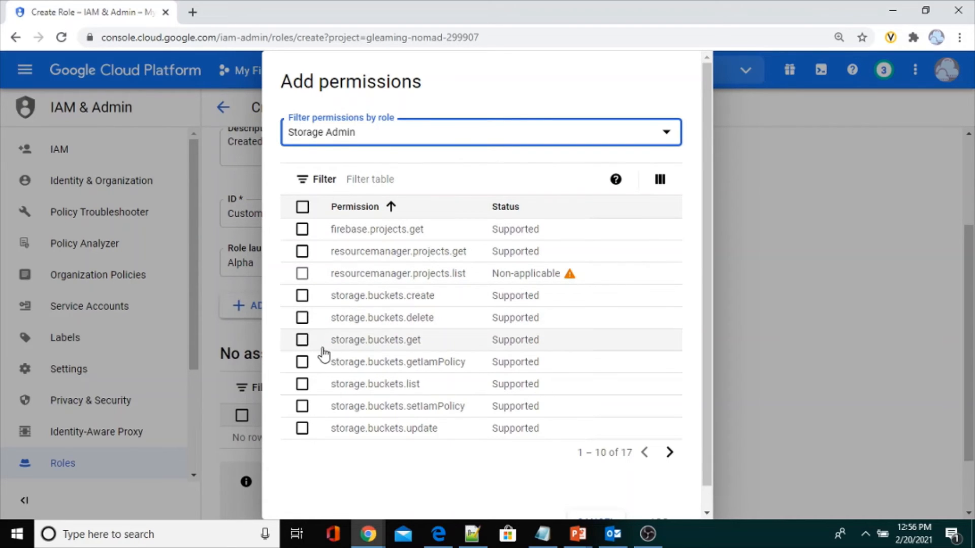
{"action": "left_click", "coordinate": [301, 341]}
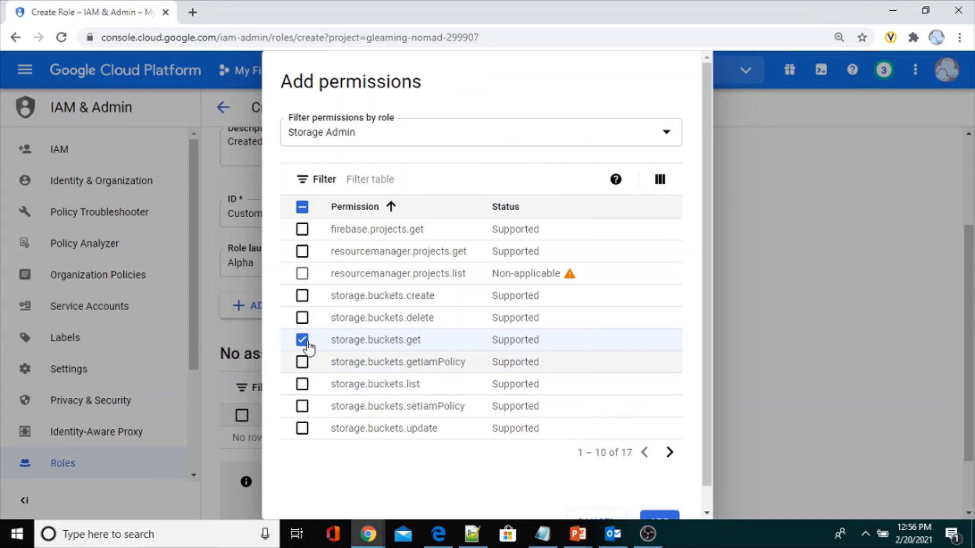
{"action": "left_click", "coordinate": [707, 514]}
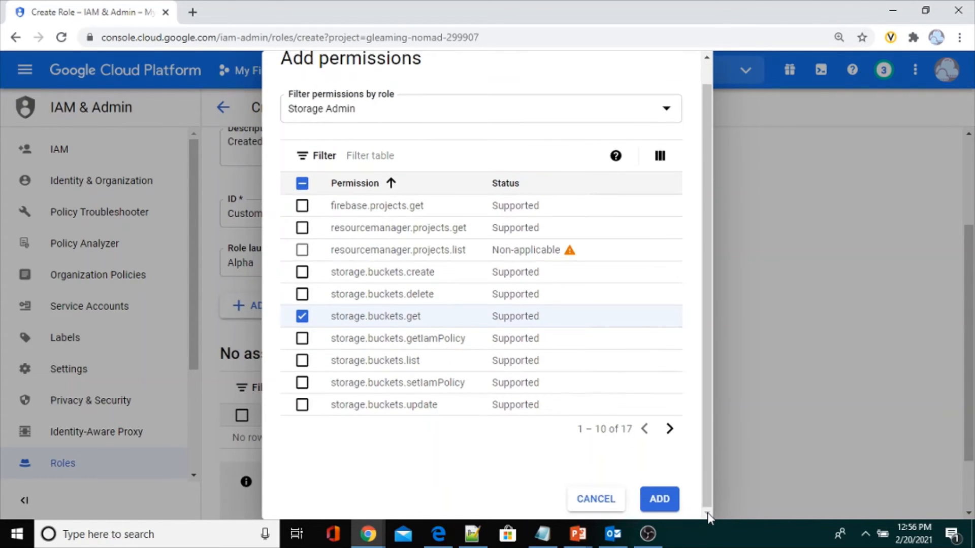
{"action": "left_click", "coordinate": [660, 500]}
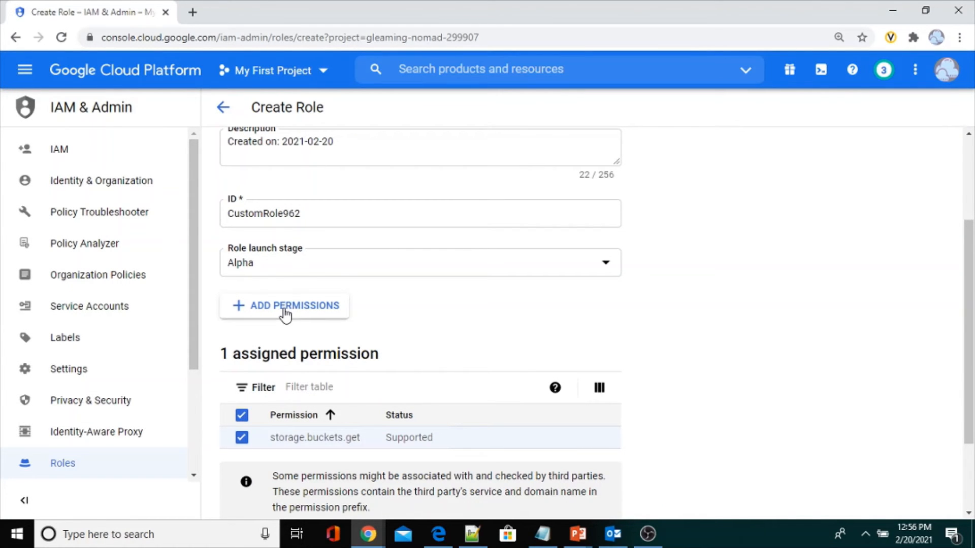
Filter permissions by Storage Object Admin and add storage.objects.create, storage.objects.delete, storage.objects.get and storage.objects.list to the role
{"action": "left_click", "coordinate": [307, 313]}
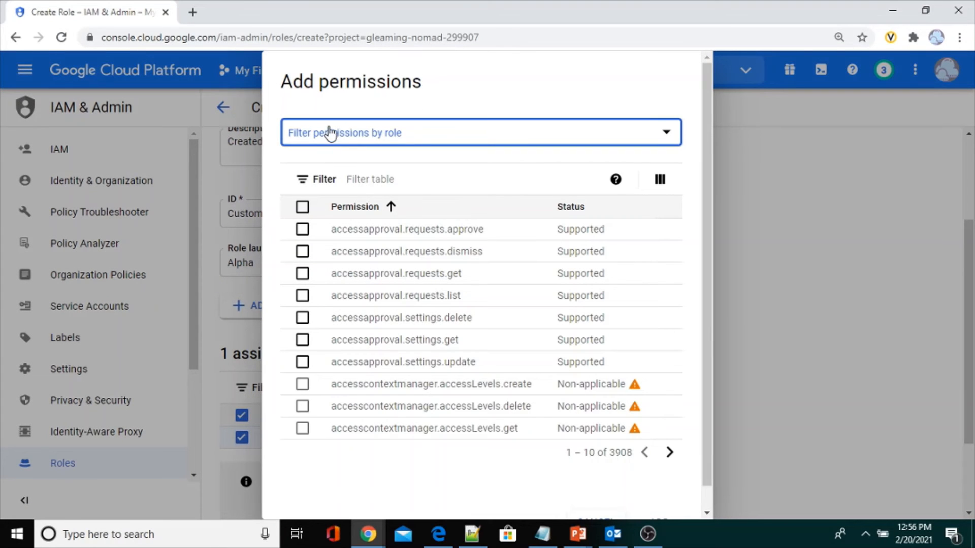
{"action": "left_click", "coordinate": [323, 133]}
{"action": "type", "text": "s"}
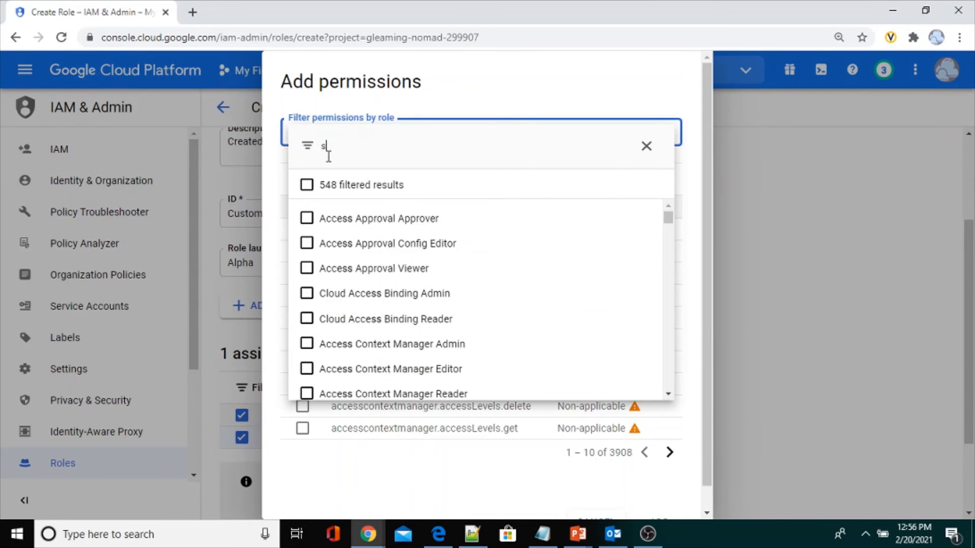
{"action": "type", "text": "torage object"}
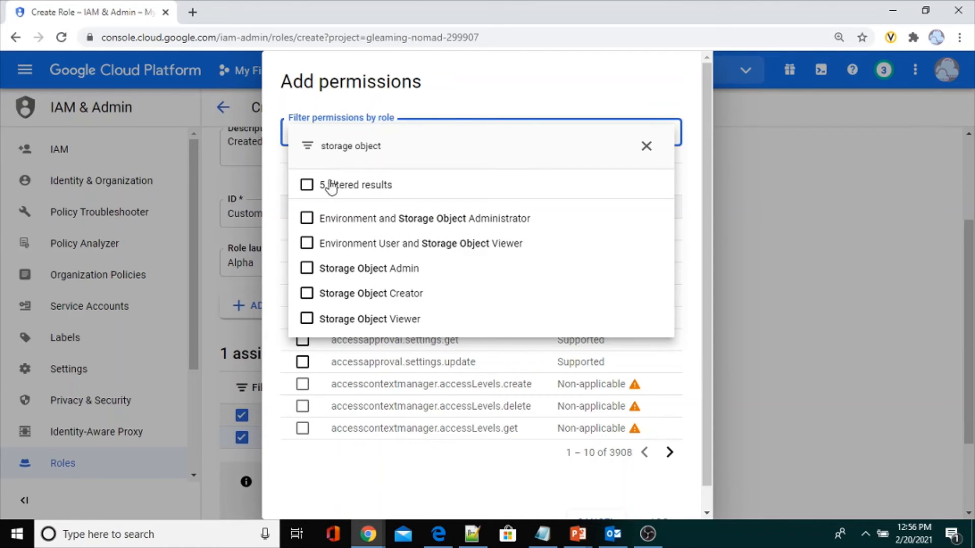
{"action": "left_click", "coordinate": [348, 274]}
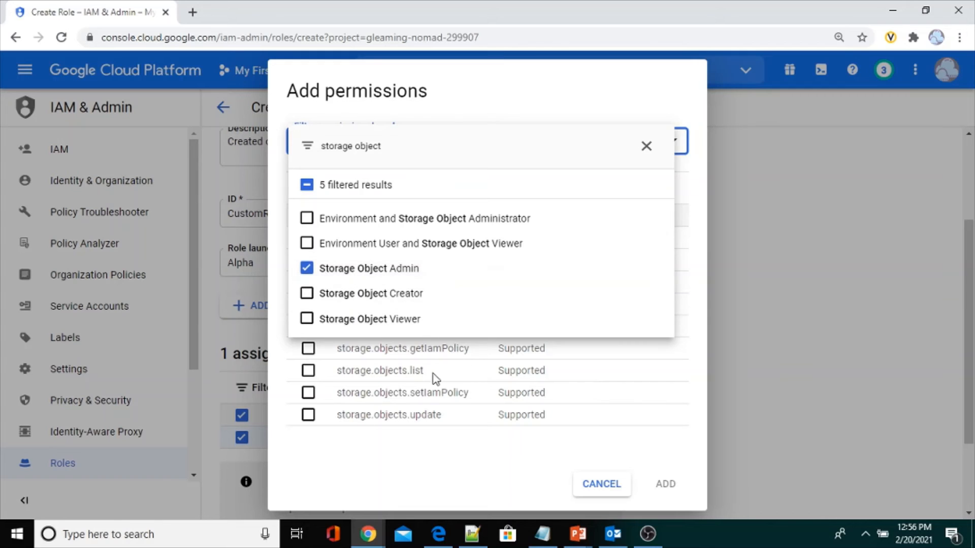
{"action": "left_click", "coordinate": [433, 454]}
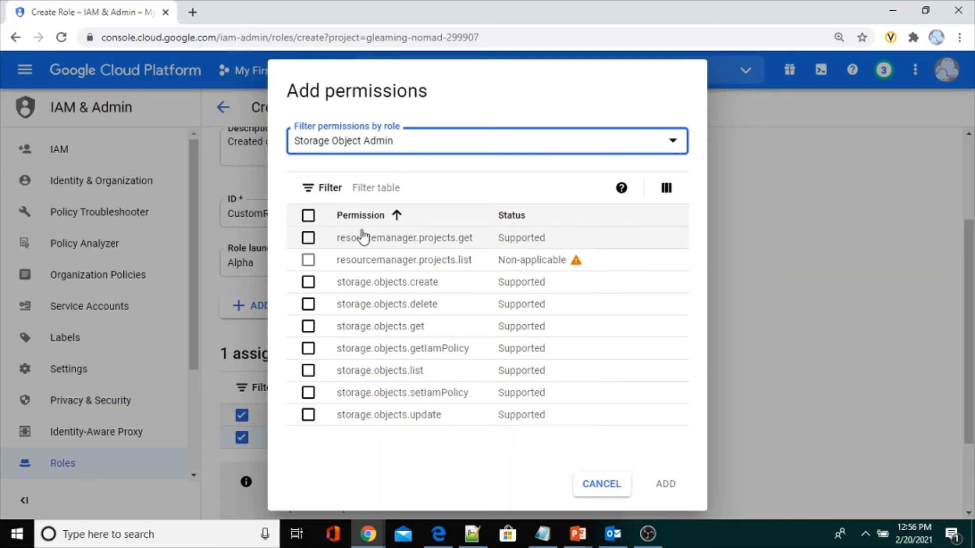
{"action": "left_click", "coordinate": [307, 281]}
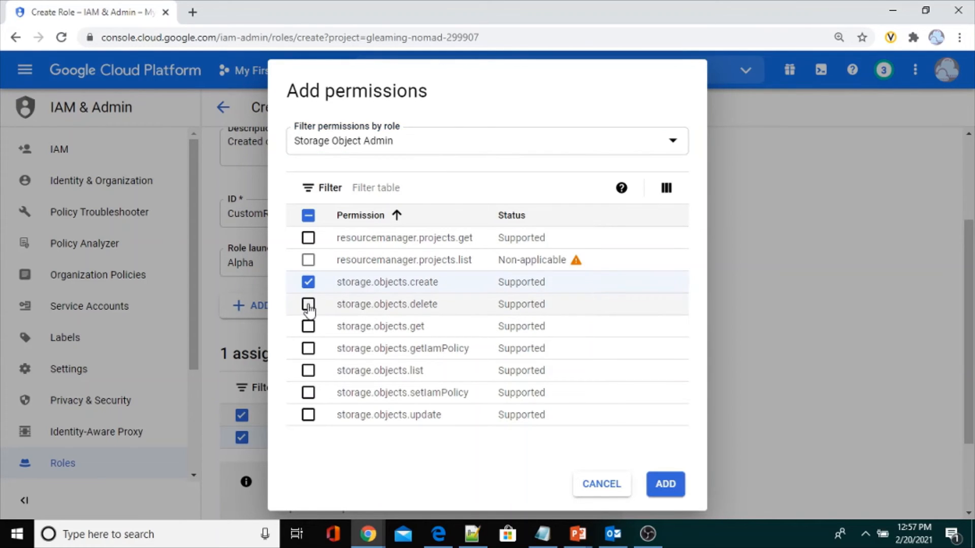
{"action": "left_click", "coordinate": [308, 304]}
{"action": "left_click", "coordinate": [308, 326]}
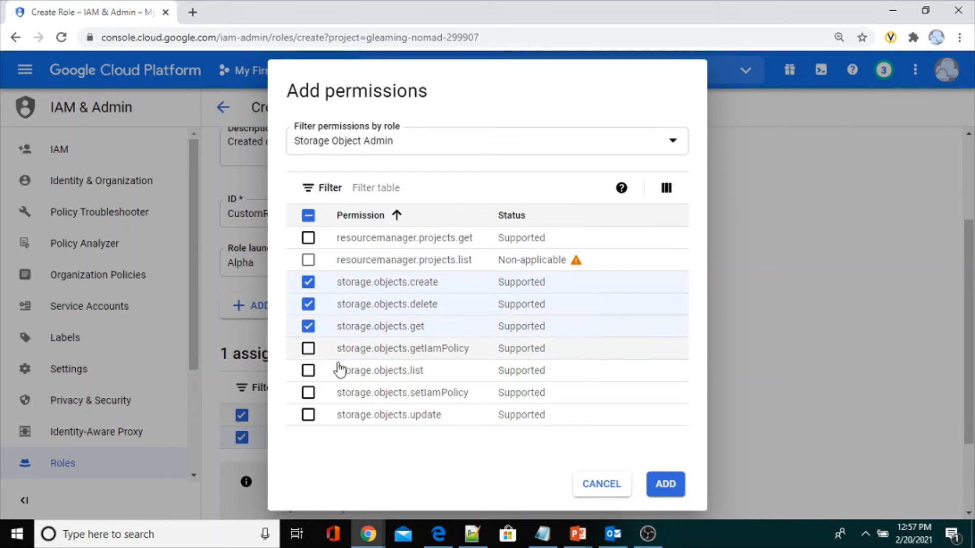
{"action": "left_click", "coordinate": [308, 373]}
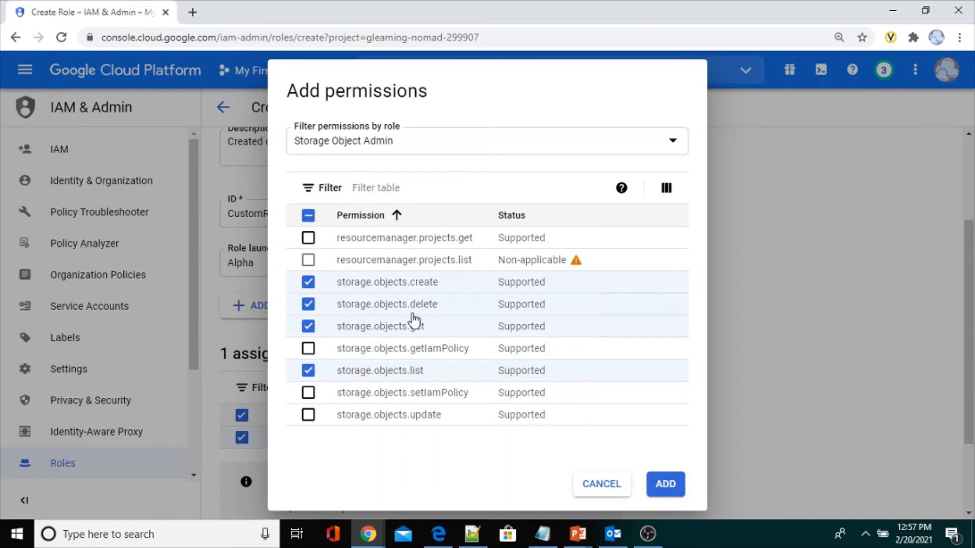
{"action": "left_click", "coordinate": [665, 484]}
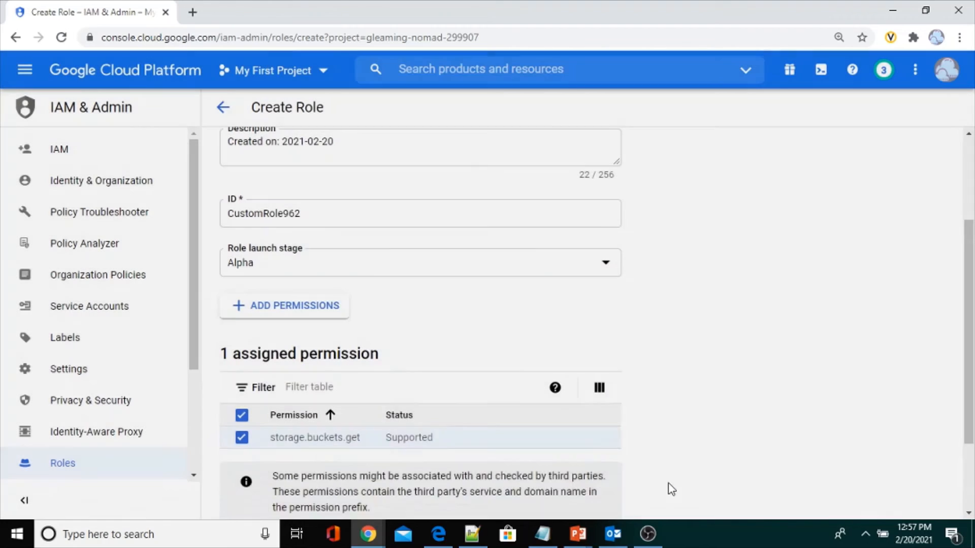
Review the assigned permissions and create the sf_role3 role
{"action": "scroll", "coordinate": [497, 334], "scroll_direction": "down", "scroll_amount": 3}
{"action": "scroll", "coordinate": [496, 334], "scroll_direction": "down", "scroll_amount": 1}
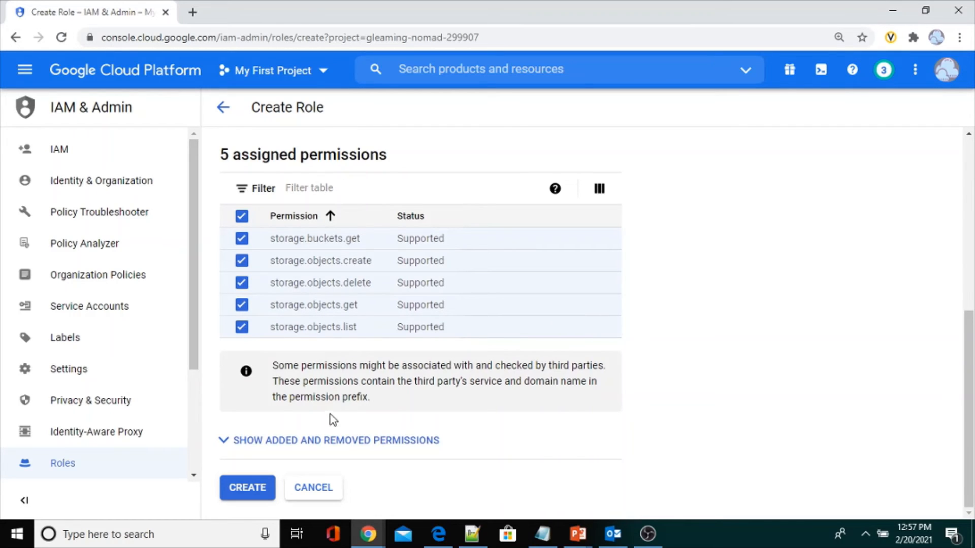
{"action": "left_click", "coordinate": [251, 492]}
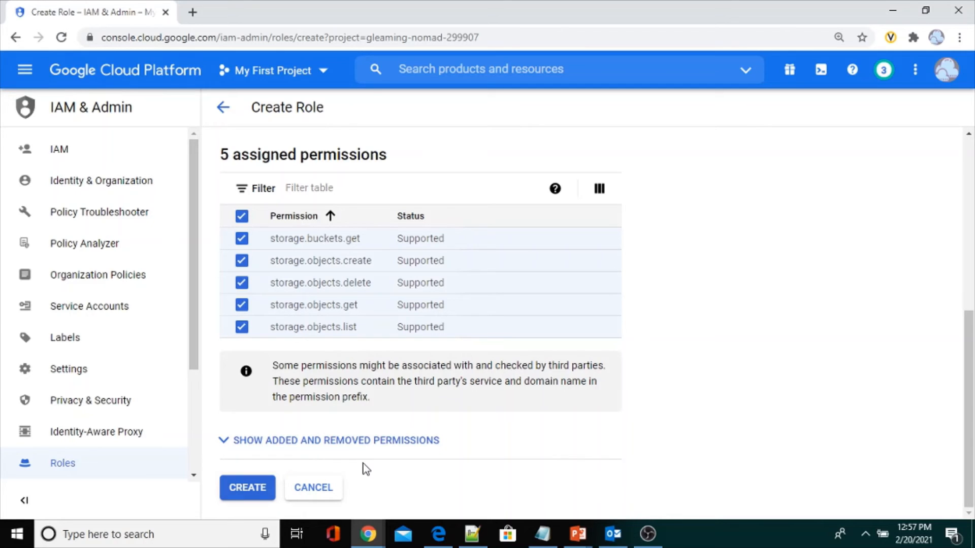
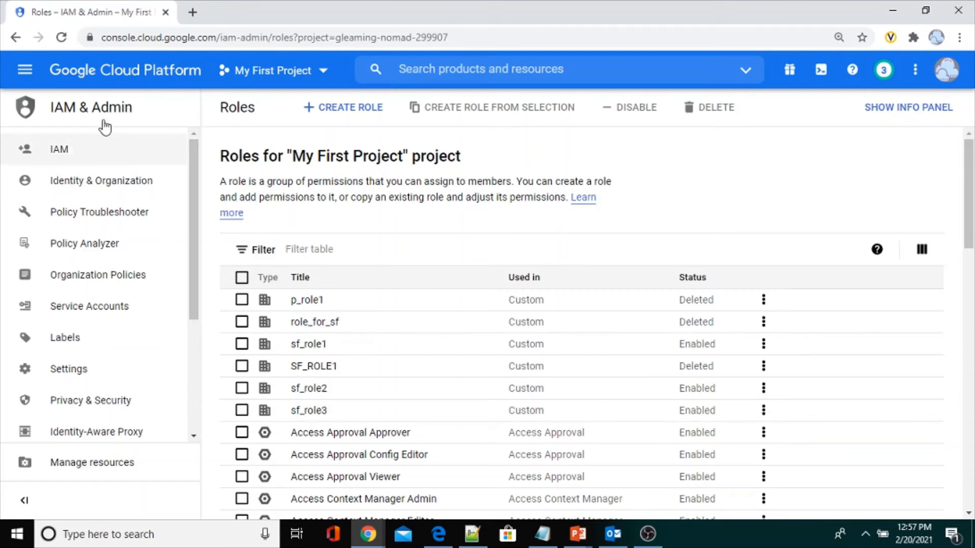
Open the Cloud Storage bucket browser and select sf_bucket2 with its permissions shown
{"action": "left_click", "coordinate": [27, 74]}
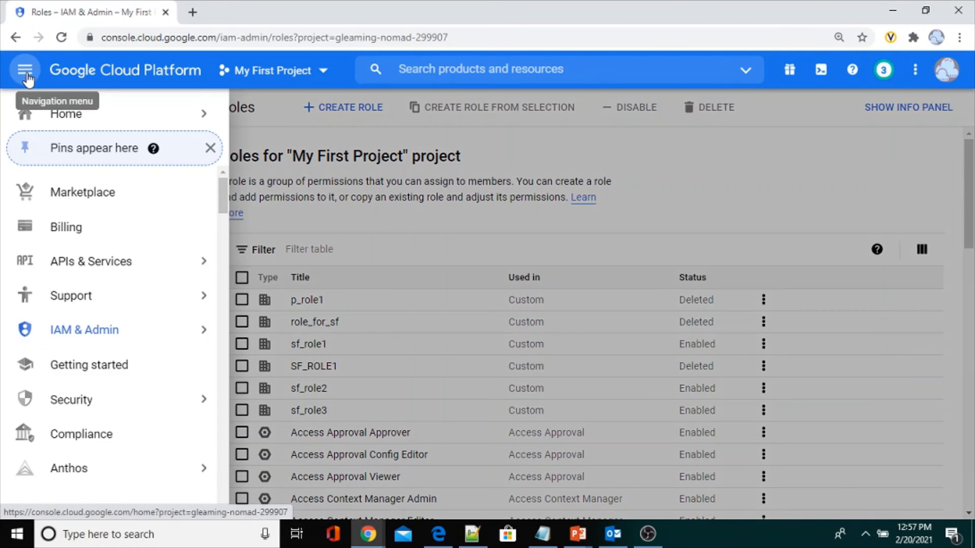
{"action": "mouse_move", "coordinate": [85, 290]}
{"action": "scroll", "coordinate": [85, 290], "scroll_direction": "down", "scroll_amount": 10}
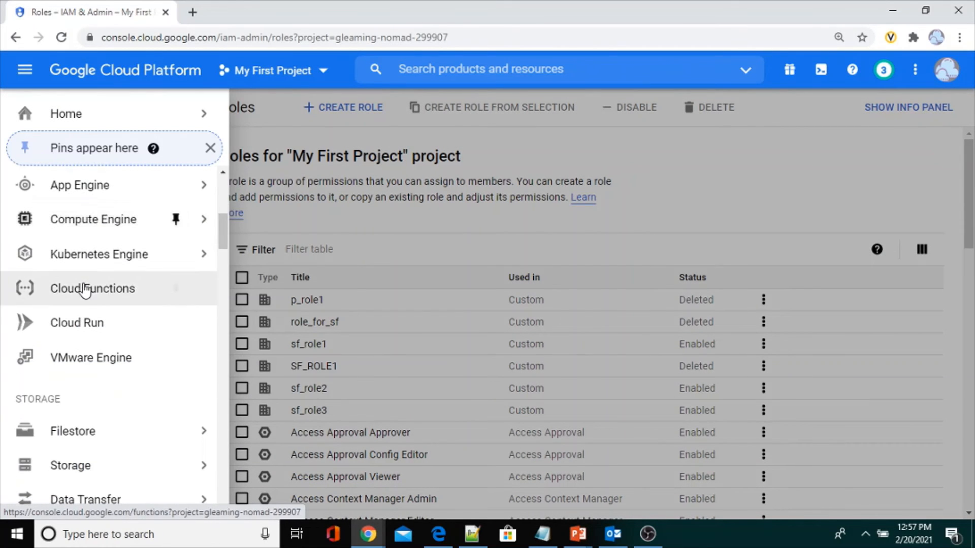
{"action": "mouse_move", "coordinate": [72, 328]}
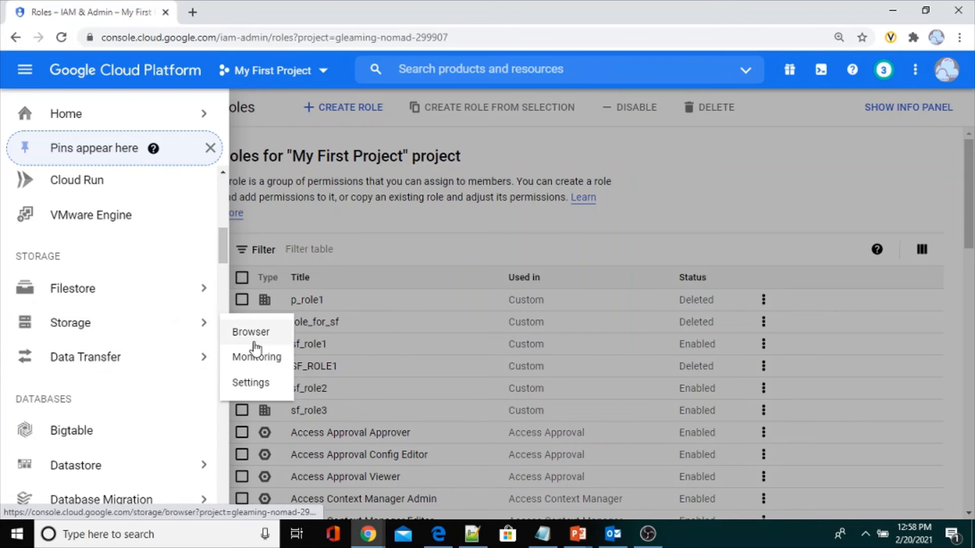
{"action": "left_click", "coordinate": [176, 325]}
{"action": "left_click", "coordinate": [247, 332]}
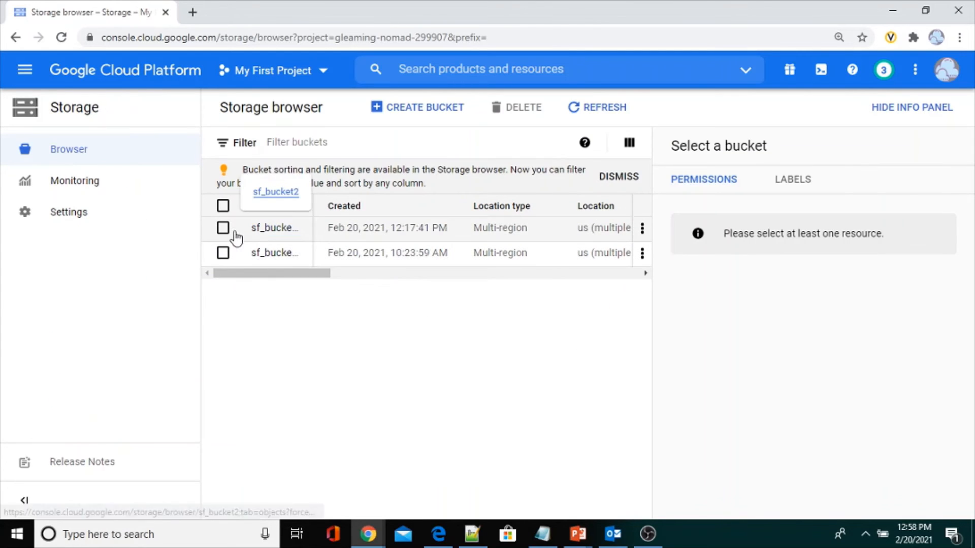
{"action": "left_click", "coordinate": [223, 228]}
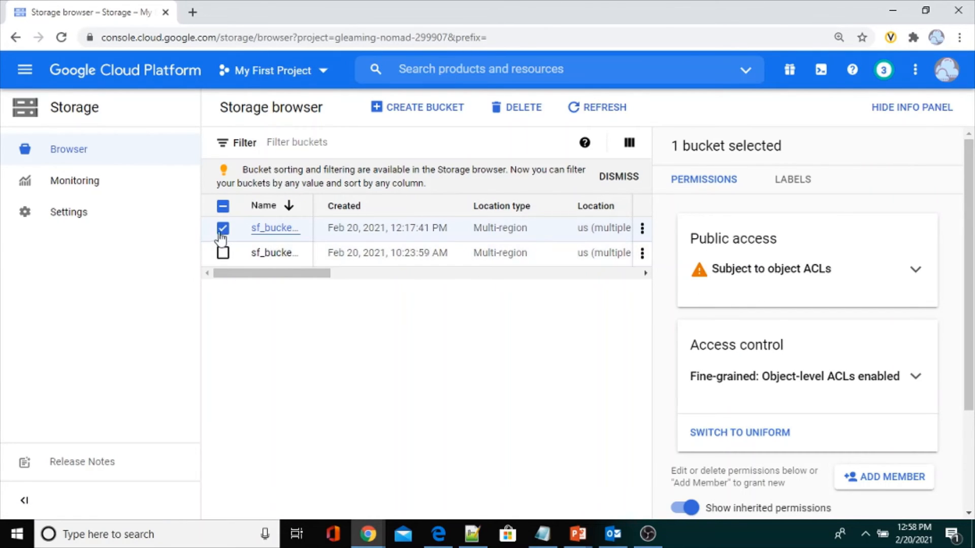
{"action": "left_click", "coordinate": [929, 109]}
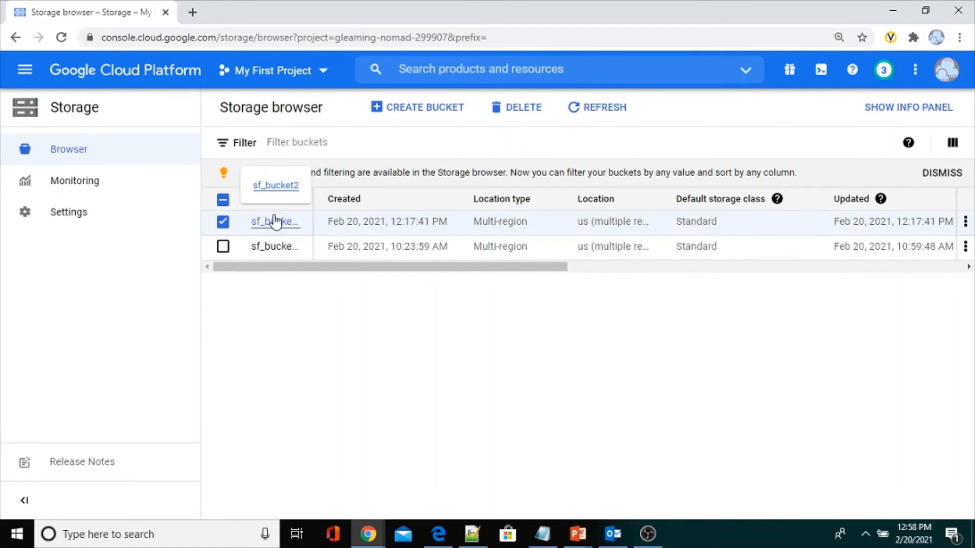
{"action": "left_click", "coordinate": [912, 113]}
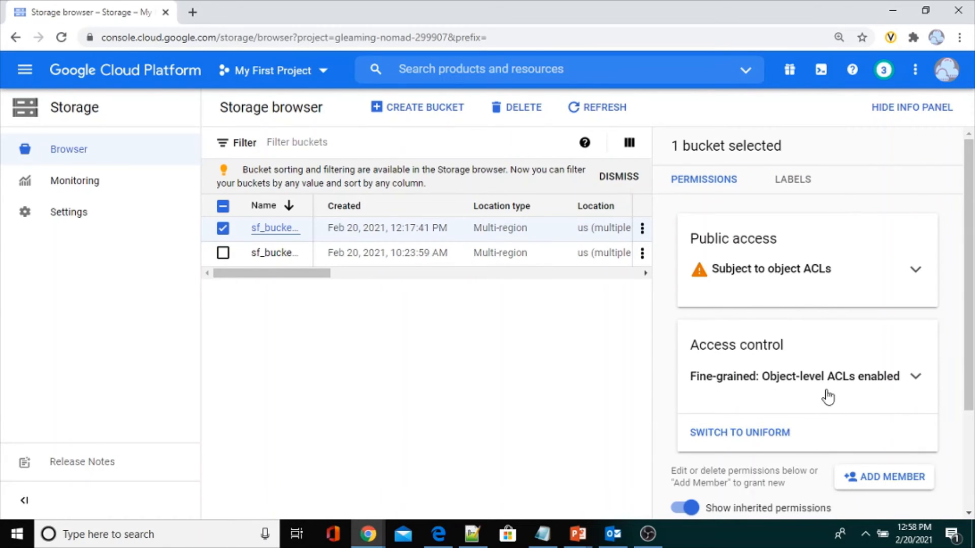
Start adding a member to sf_bucket2 and enter the Snowflake service account's e-mail as the new member
{"action": "left_click", "coordinate": [878, 482]}
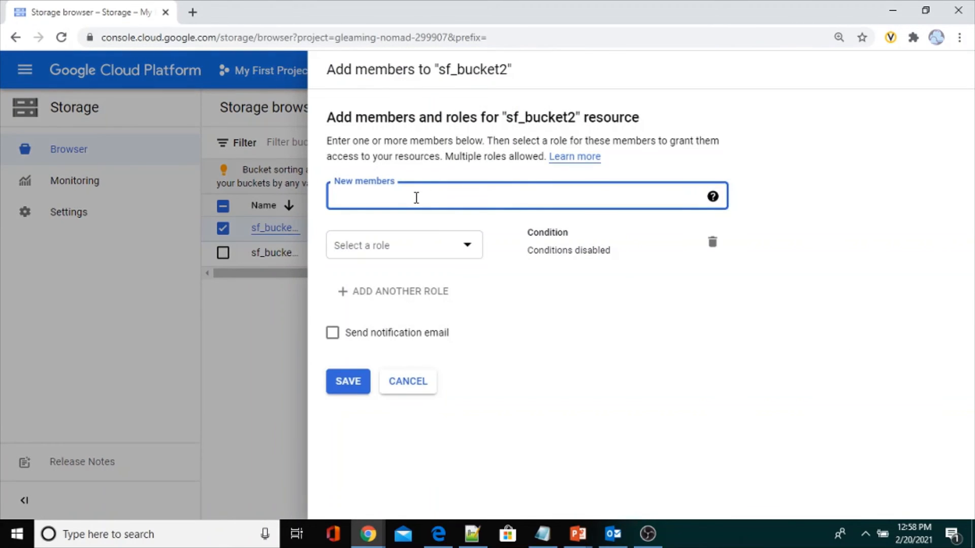
{"action": "key", "text": "ctrl+v"}
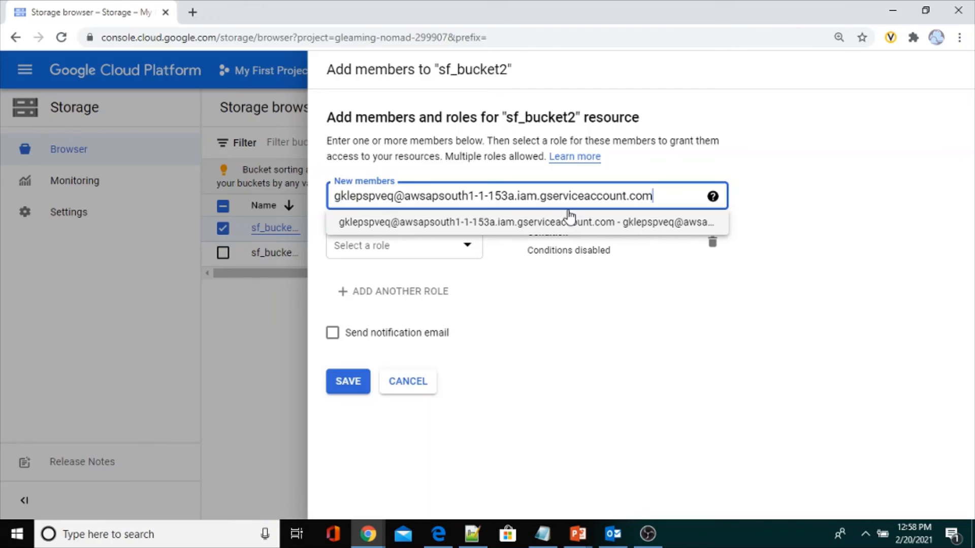
{"action": "left_click", "coordinate": [598, 354]}
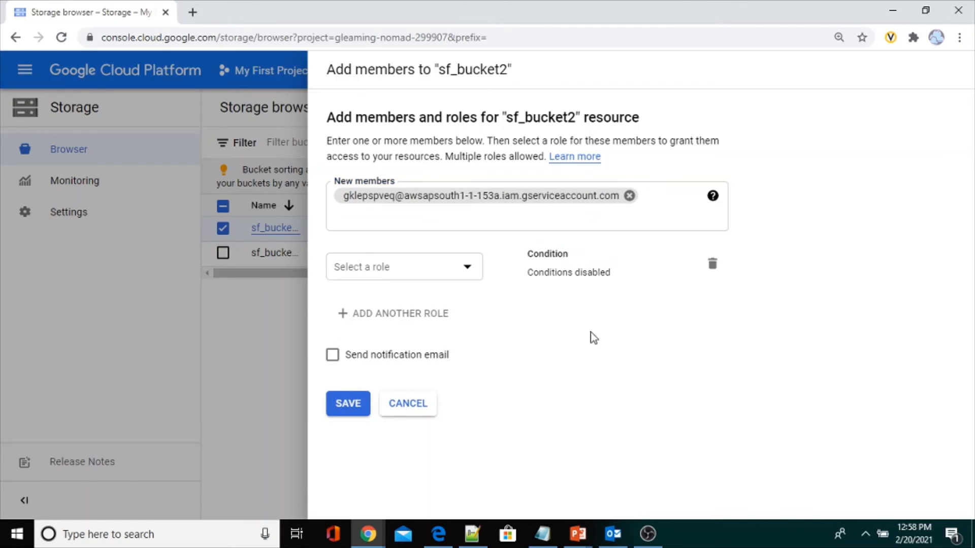
Assign the custom role sf_role3 to the new member of sf_bucket2 and save the grant
{"action": "left_click", "coordinate": [405, 271]}
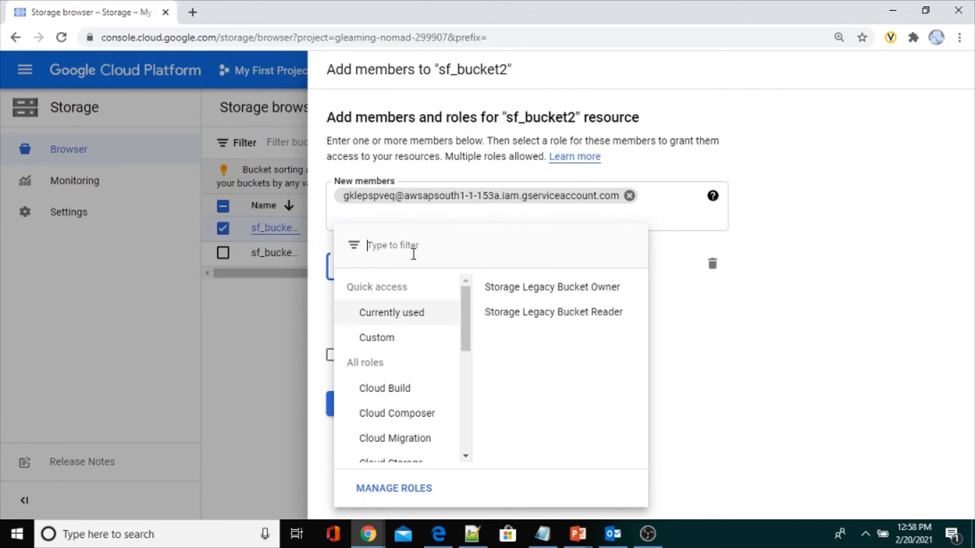
{"action": "type", "text": "s"}
{"action": "type", "text": "ole"}
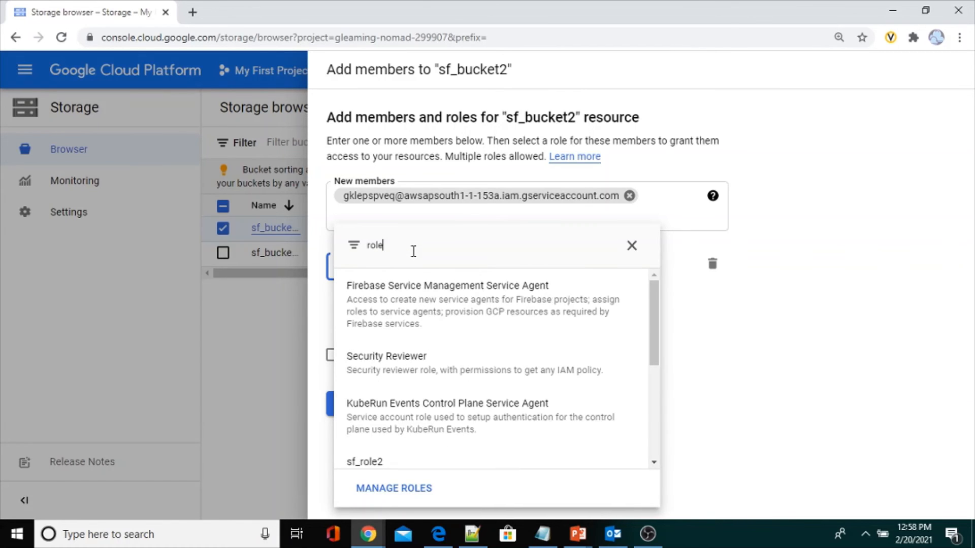
{"action": "key", "text": "BackSpace"}
{"action": "key", "text": "BackSpace"}
{"action": "key", "text": "BackSpace"}
{"action": "key", "text": "BackSpace"}
{"action": "type", "text": "sf"}
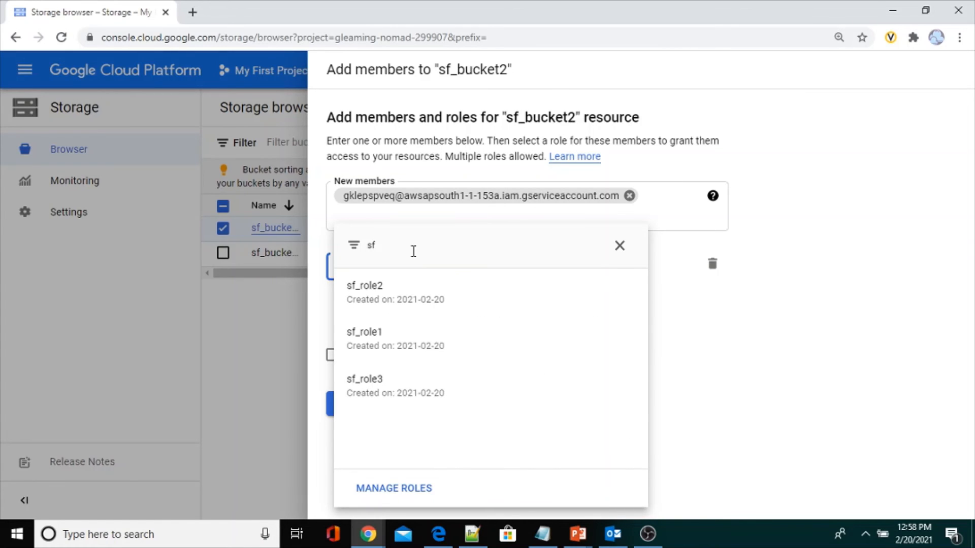
{"action": "left_click", "coordinate": [374, 391]}
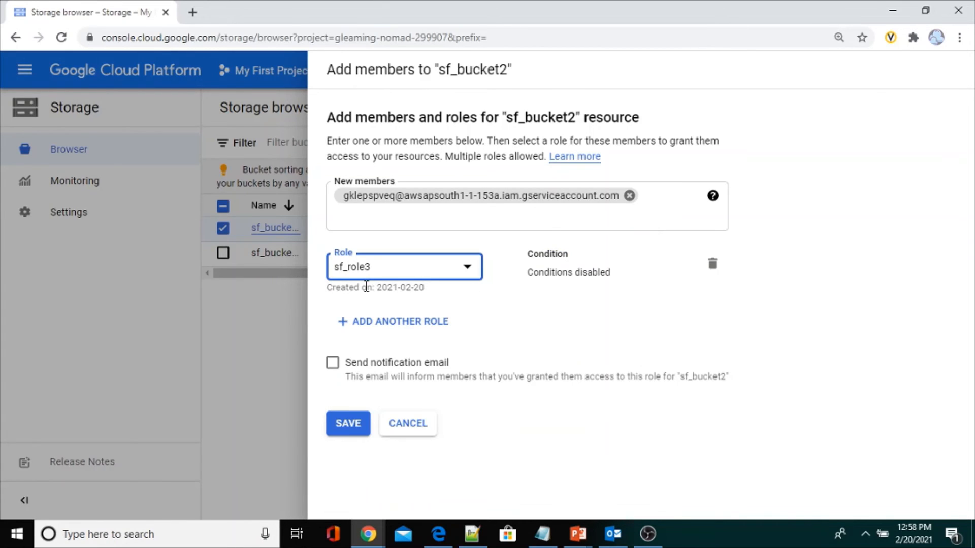
{"action": "left_click", "coordinate": [363, 432]}
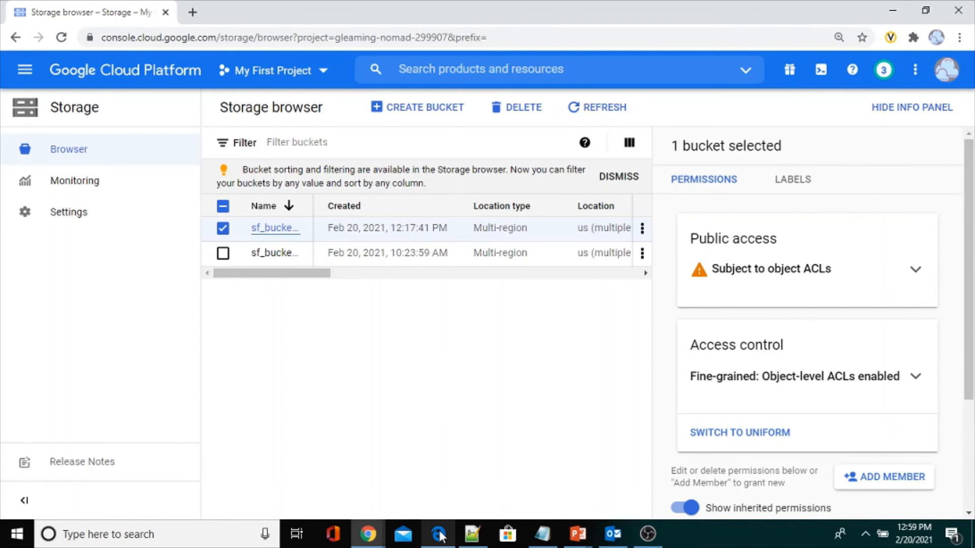
Switch to the Snowflake worksheet and examine the Step 5 statement for my_gcs_stage, including its URL, storage integration and file format
{"action": "mouse_move", "coordinate": [439, 537]}
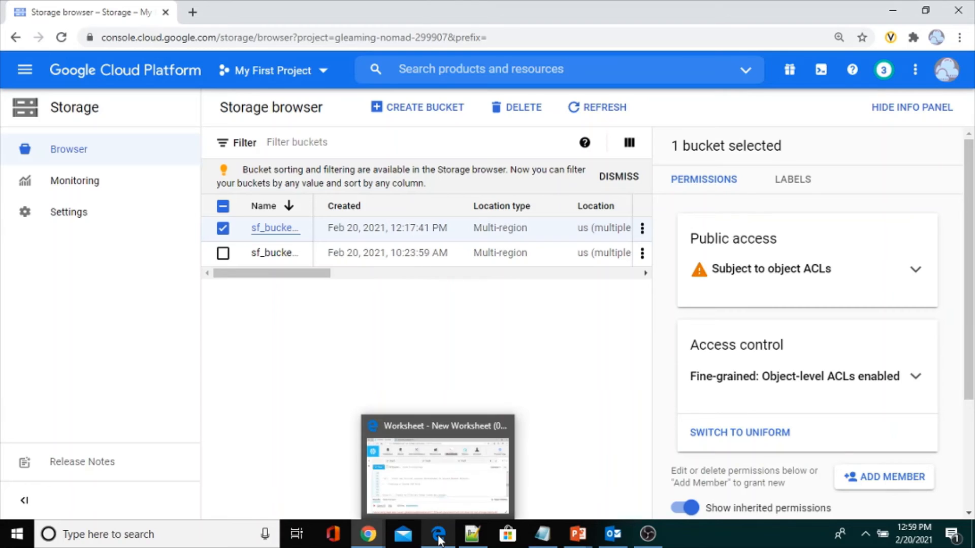
{"action": "left_click", "coordinate": [436, 503]}
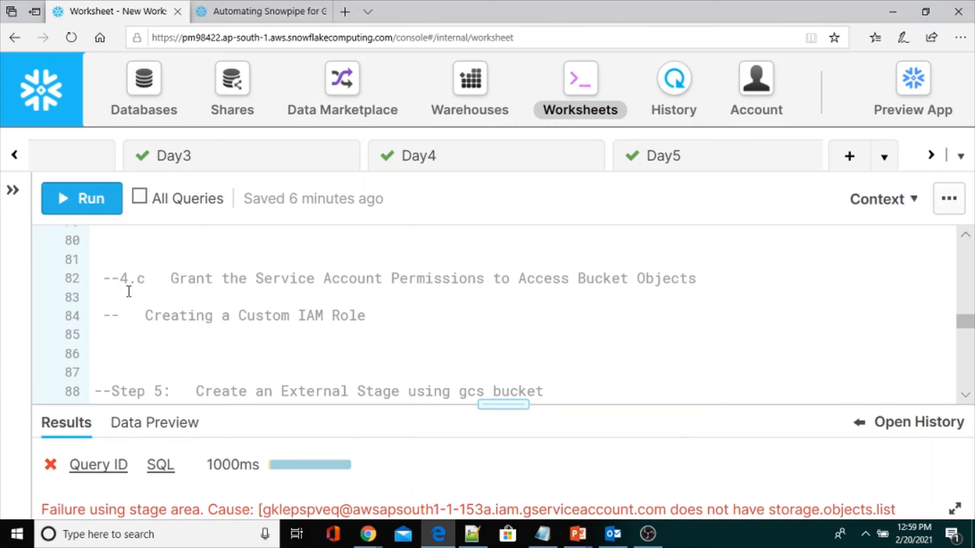
{"action": "scroll", "coordinate": [140, 327], "scroll_direction": "down", "scroll_amount": 1}
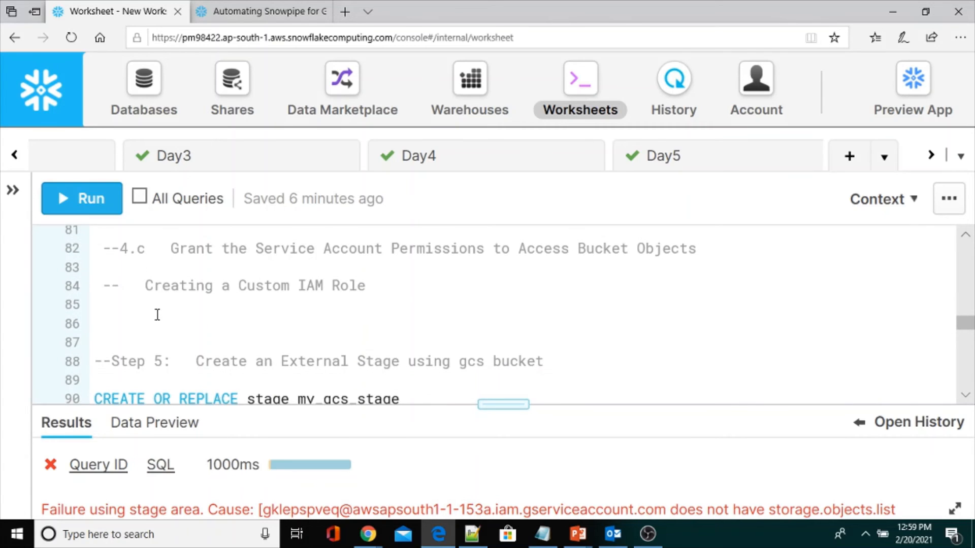
{"action": "scroll", "coordinate": [157, 315], "scroll_direction": "down", "scroll_amount": 2}
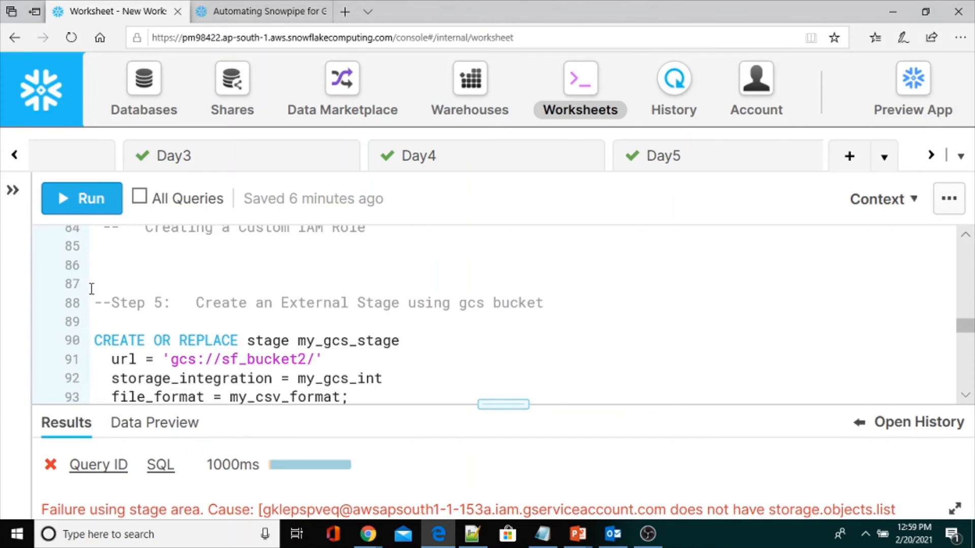
{"action": "left_click_drag", "start_coordinate": [93, 302], "coordinate": [570, 308]}
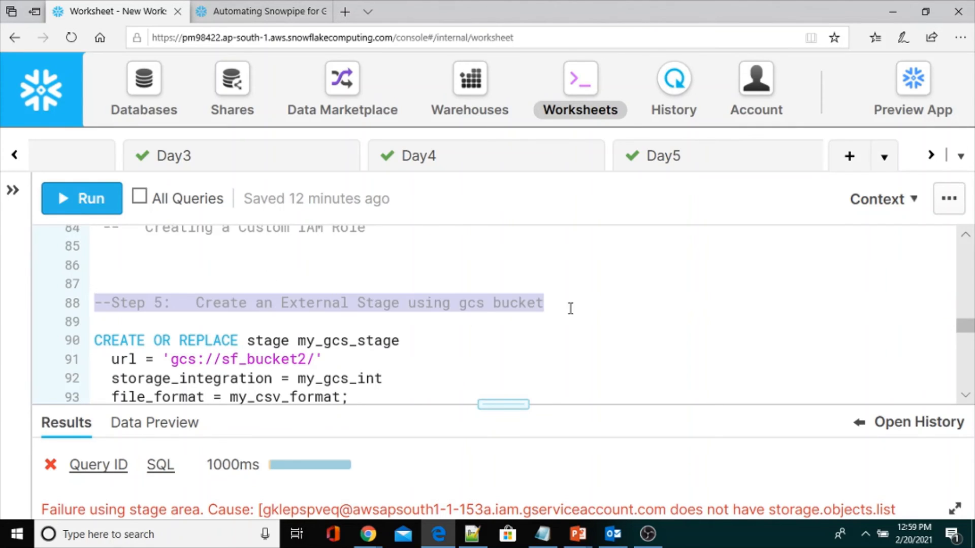
{"action": "scroll", "coordinate": [456, 277], "scroll_direction": "down", "scroll_amount": 1}
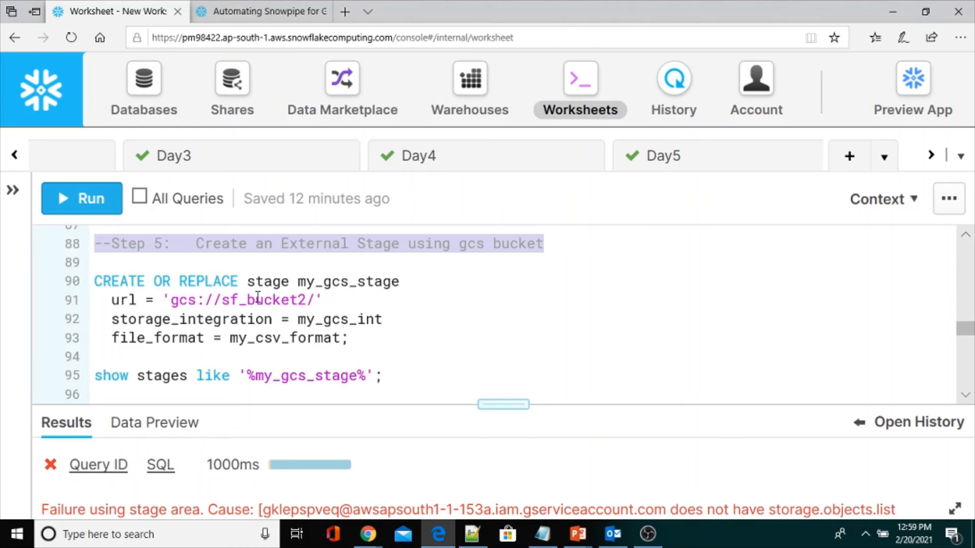
{"action": "double_click", "coordinate": [273, 280]}
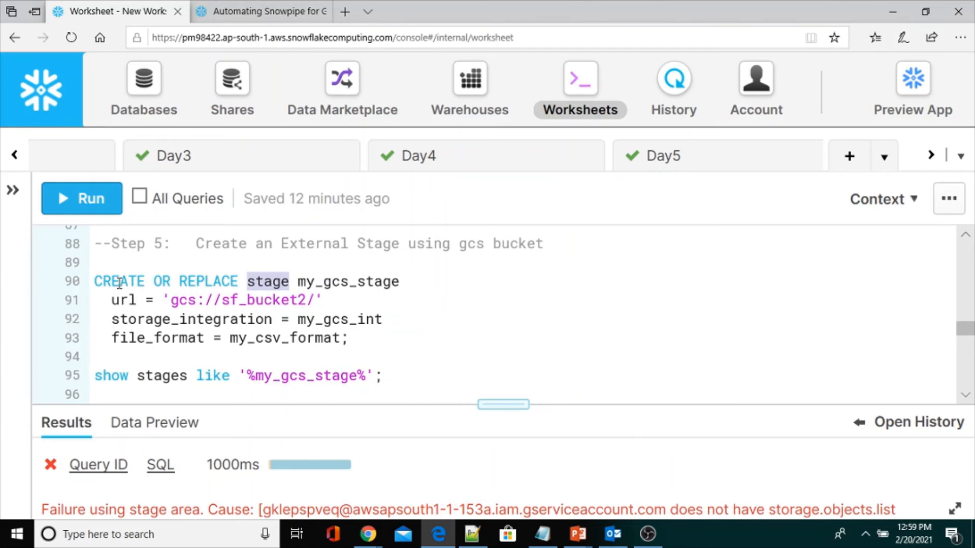
{"action": "double_click", "coordinate": [348, 282]}
{"action": "triple_click", "coordinate": [325, 299]}
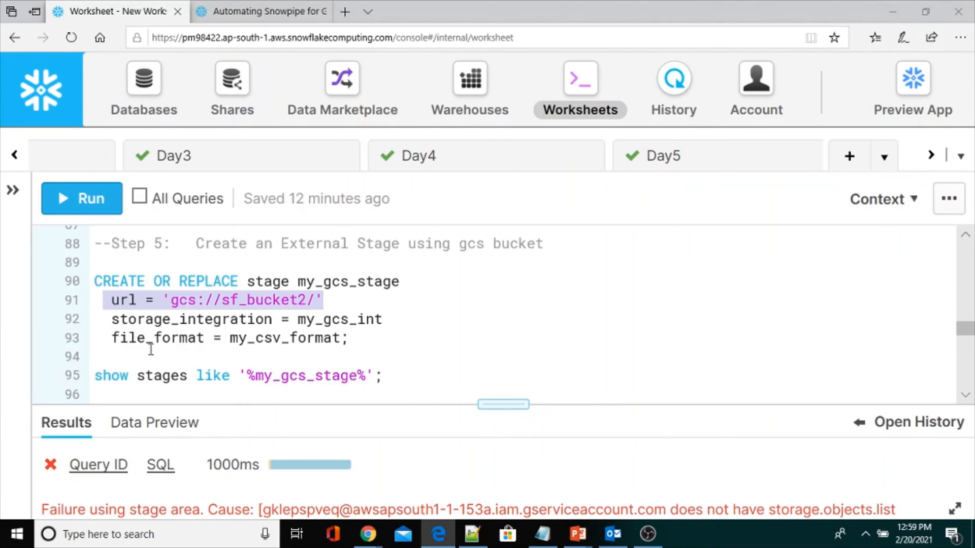
{"action": "double_click", "coordinate": [219, 321]}
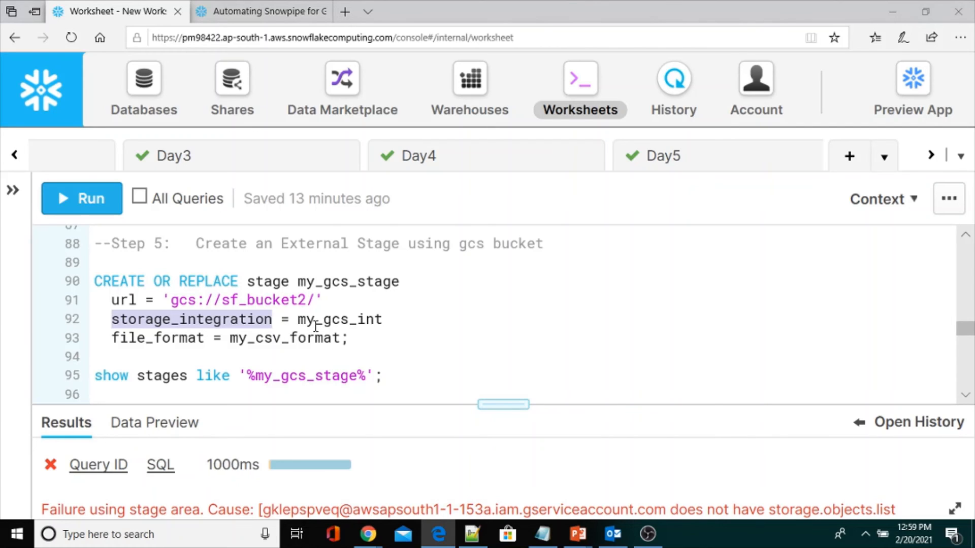
{"action": "left_click_drag", "start_coordinate": [300, 319], "coordinate": [377, 328]}
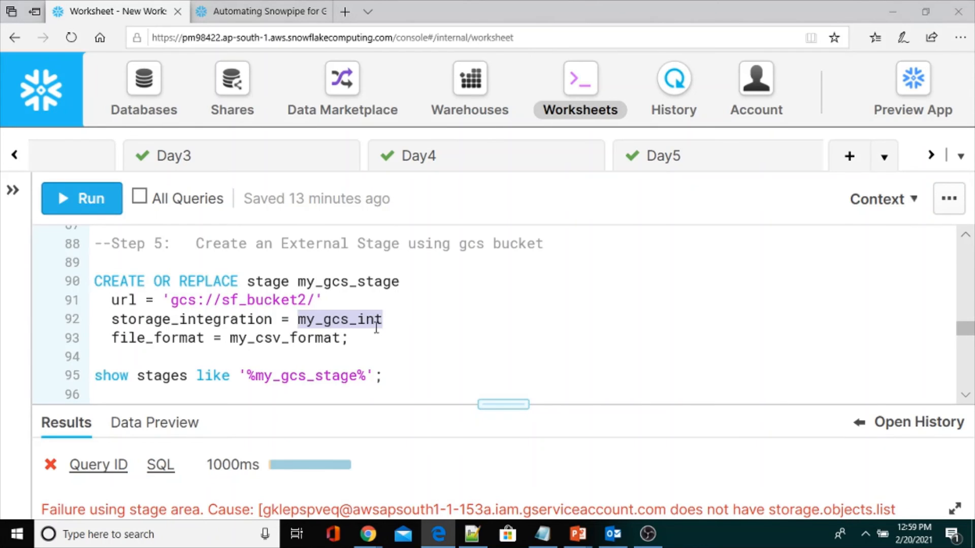
{"action": "double_click", "coordinate": [172, 338]}
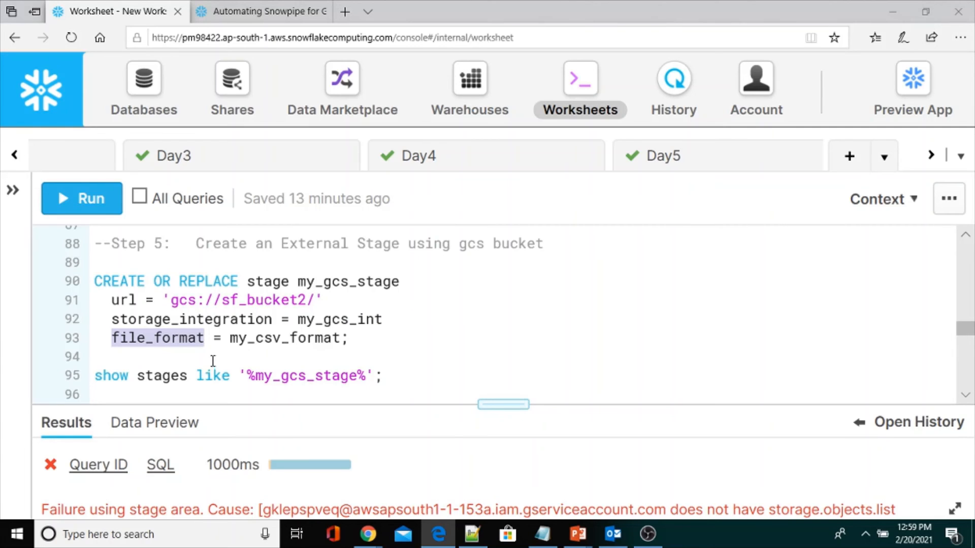
Run the CREATE OR REPLACE stage statement for my_gcs_stage using 'gcs://sf_bucket2/', my_gcs_int and my_csv_format, and view its result
{"action": "left_click", "coordinate": [309, 338]}
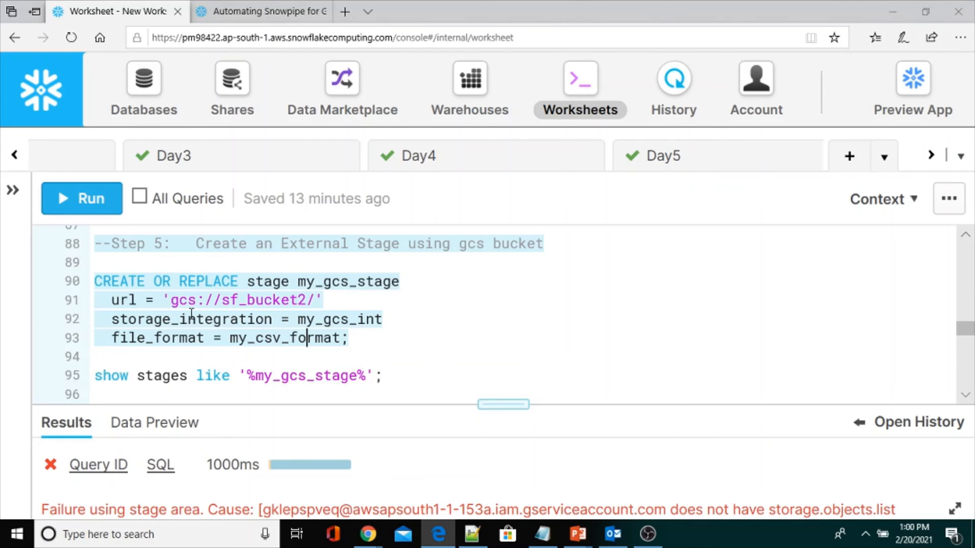
{"action": "left_click", "coordinate": [221, 300]}
{"action": "left_click", "coordinate": [91, 208]}
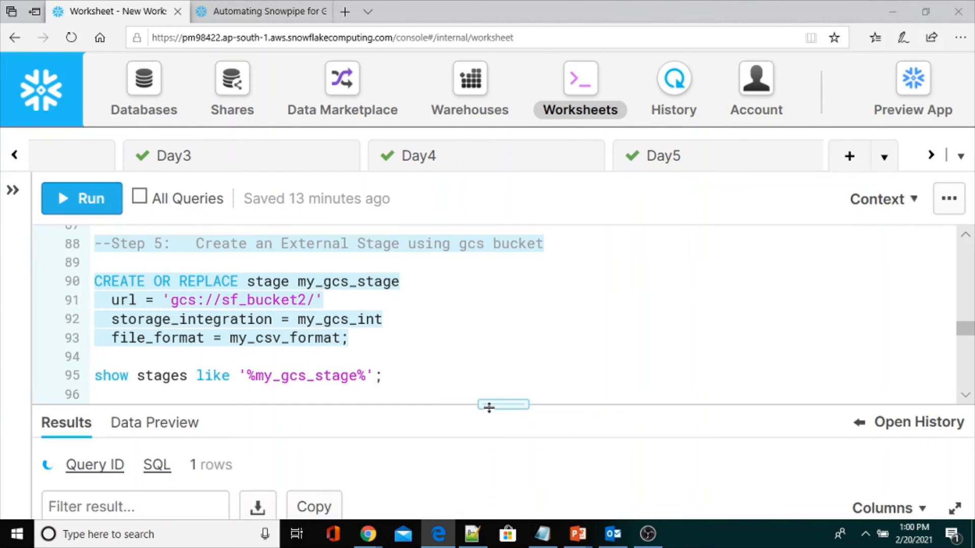
{"action": "left_click_drag", "start_coordinate": [490, 357], "coordinate": [494, 252]}
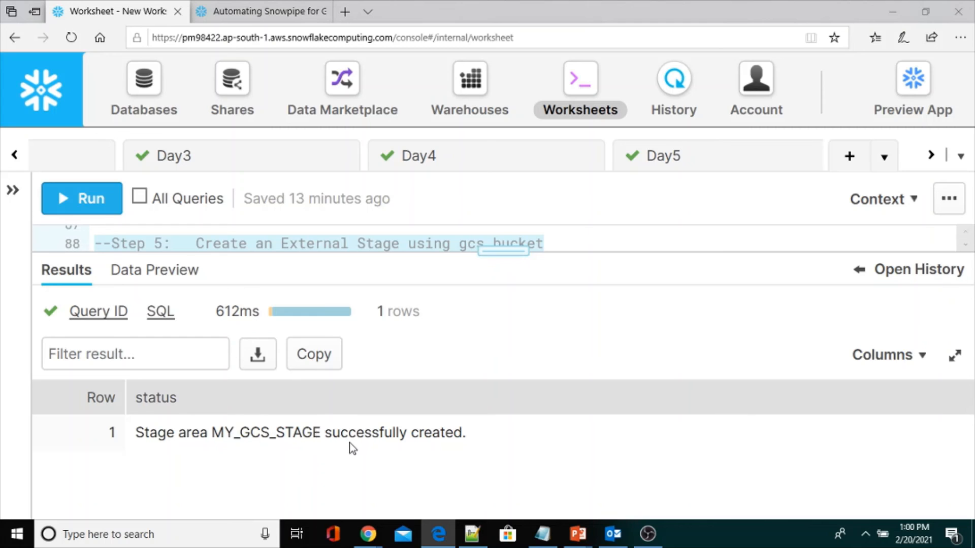
Run show stages like '%my_gcs_stage%' and examine the stage's name and remaining property columns in the results
{"action": "left_click_drag", "start_coordinate": [503, 251], "coordinate": [455, 419]}
{"action": "scroll", "coordinate": [330, 317], "scroll_direction": "down", "scroll_amount": 1}
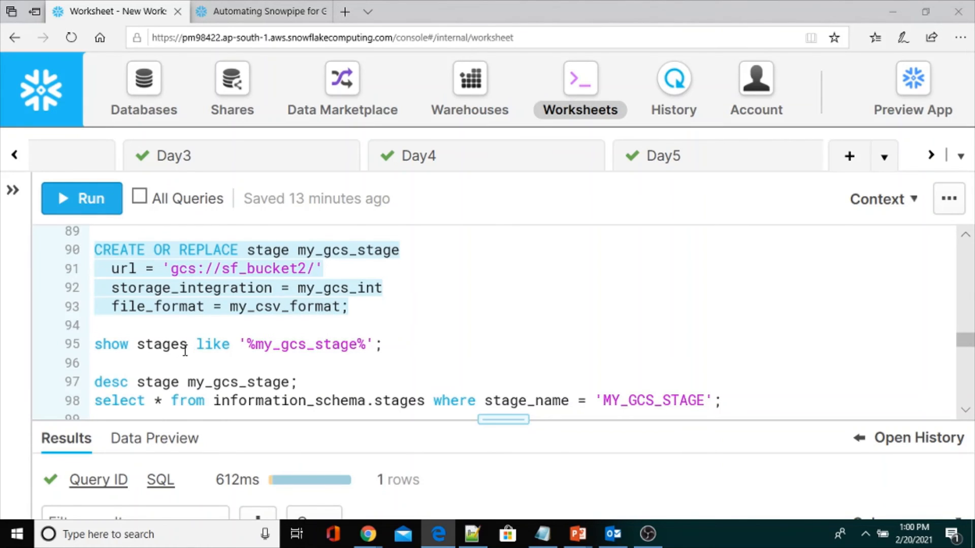
{"action": "left_click", "coordinate": [225, 346]}
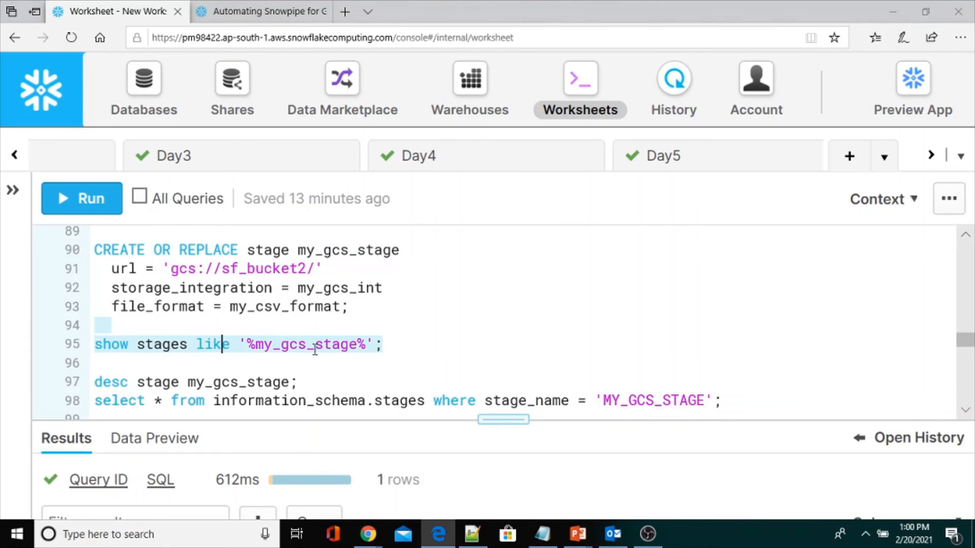
{"action": "left_click", "coordinate": [89, 202]}
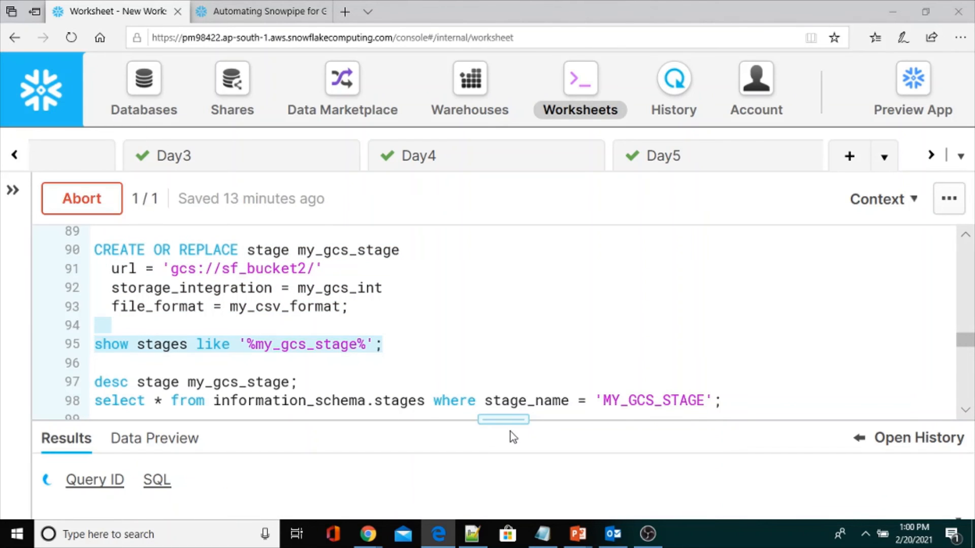
{"action": "left_click_drag", "start_coordinate": [508, 424], "coordinate": [496, 272]}
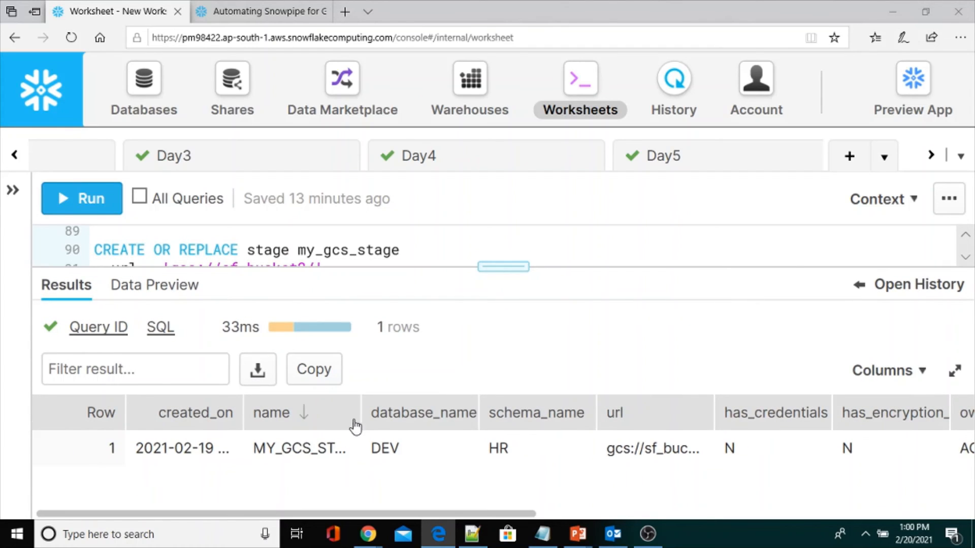
{"action": "left_click_drag", "start_coordinate": [359, 410], "coordinate": [561, 388]}
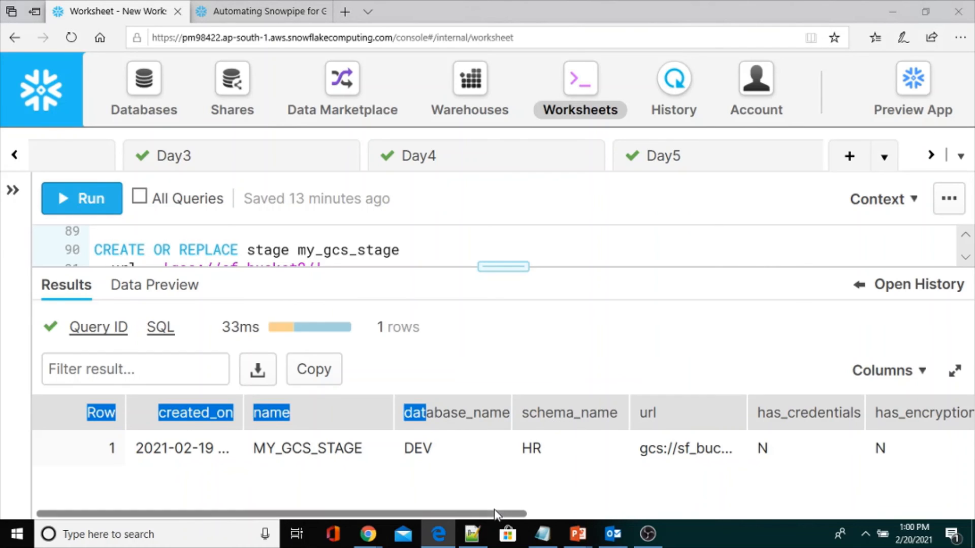
{"action": "left_click_drag", "start_coordinate": [495, 512], "coordinate": [649, 495]}
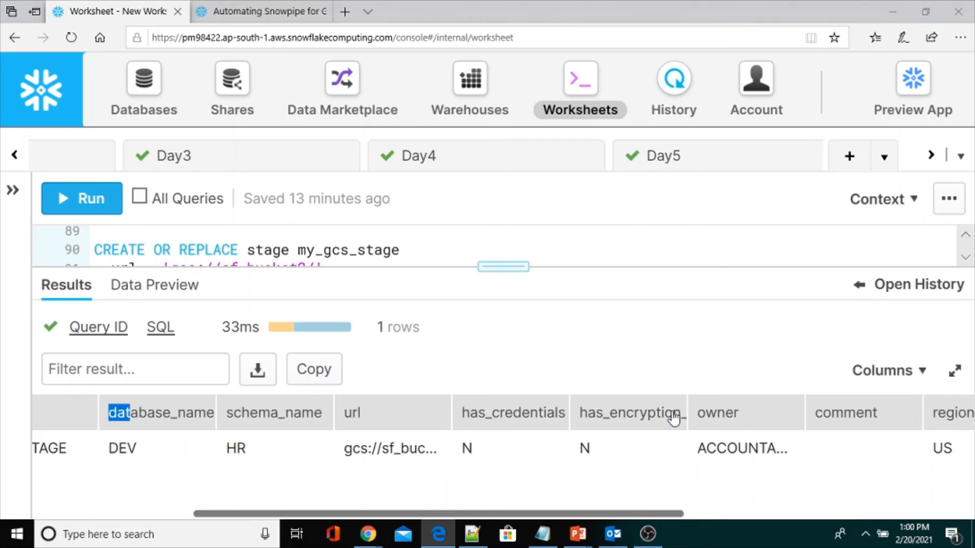
Examine the owner, region, type, cloud, notification_channel and storage_integration columns of the my_gcs_stage listing
{"action": "left_click", "coordinate": [695, 419]}
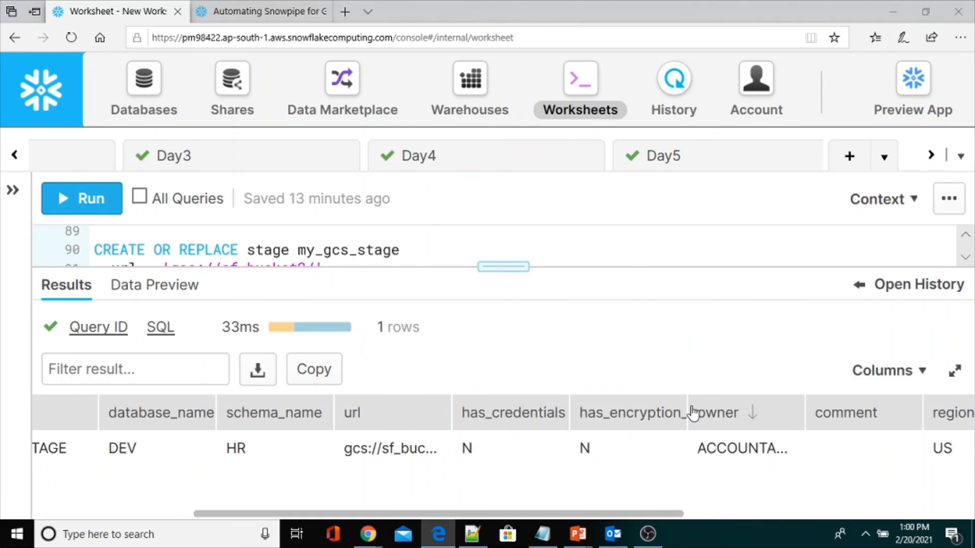
{"action": "left_click_drag", "start_coordinate": [658, 515], "coordinate": [803, 492]}
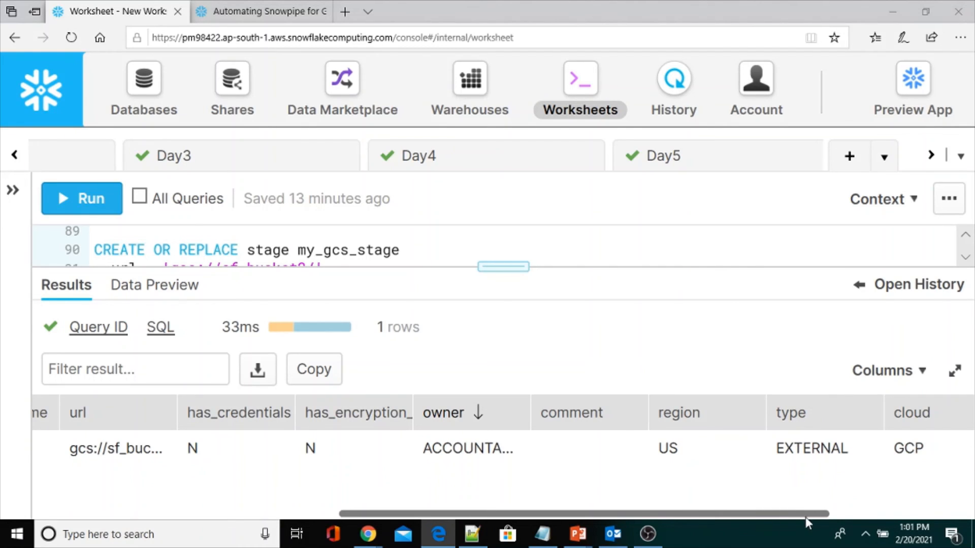
{"action": "left_click_drag", "start_coordinate": [805, 514], "coordinate": [942, 525]}
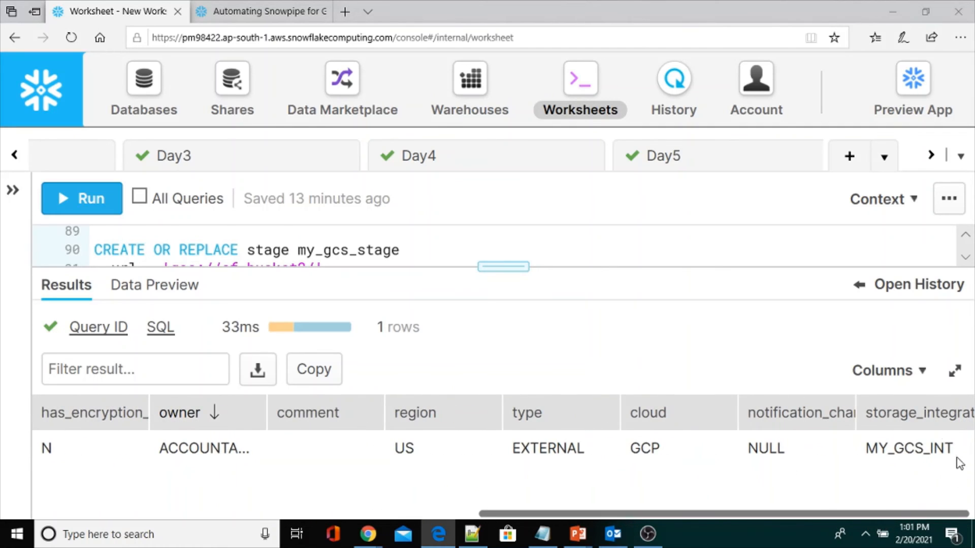
{"action": "left_click_drag", "start_coordinate": [870, 446], "coordinate": [964, 447]}
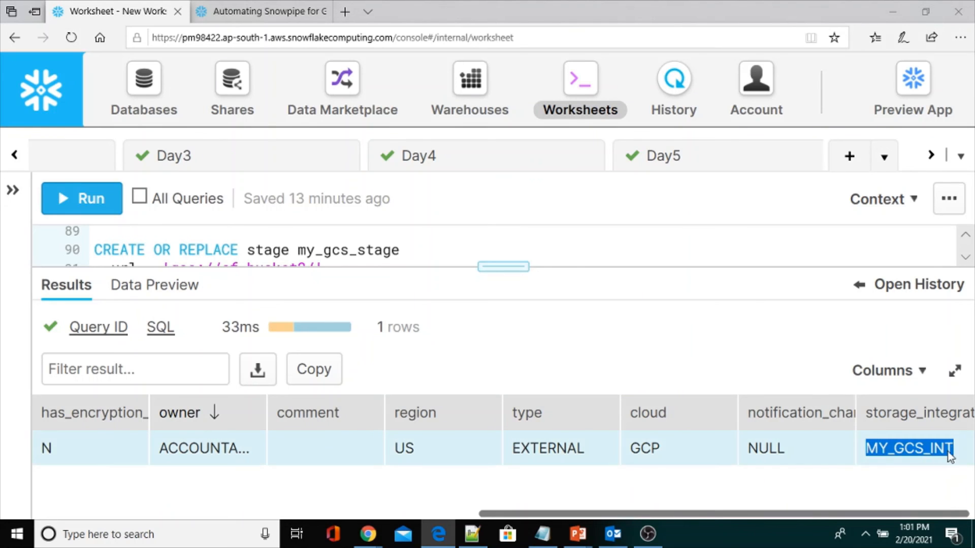
{"action": "left_click_drag", "start_coordinate": [860, 421], "coordinate": [907, 421]}
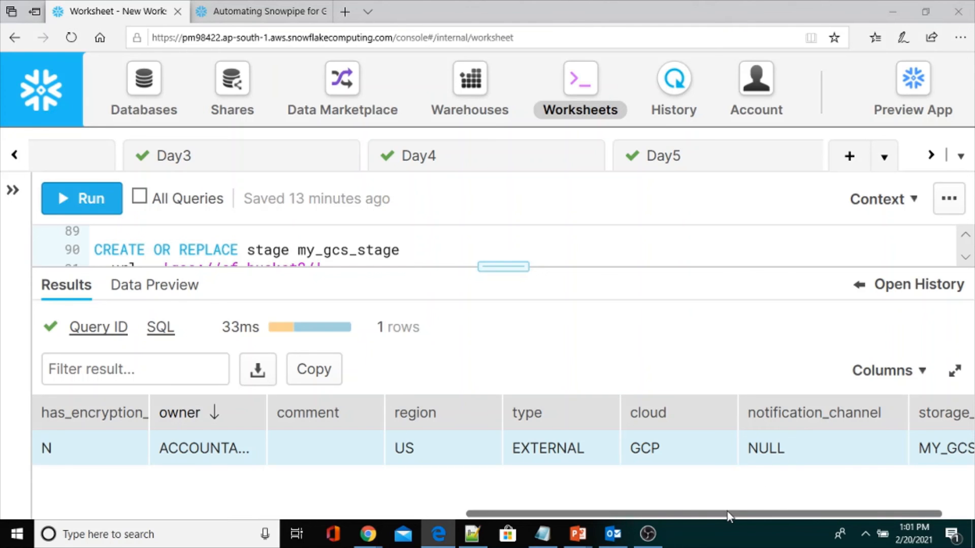
{"action": "left_click_drag", "start_coordinate": [727, 513], "coordinate": [199, 399]}
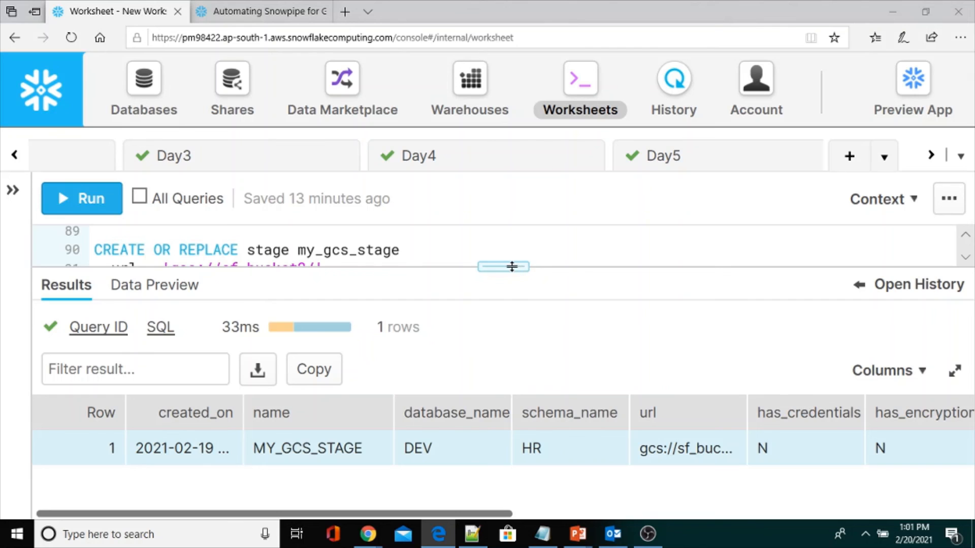
Run desc stage my_gcs_stage and examine its properties down to the stage location and storage integration rows
{"action": "left_click_drag", "start_coordinate": [511, 266], "coordinate": [498, 445]}
{"action": "scroll", "coordinate": [237, 320], "scroll_direction": "down", "scroll_amount": 1}
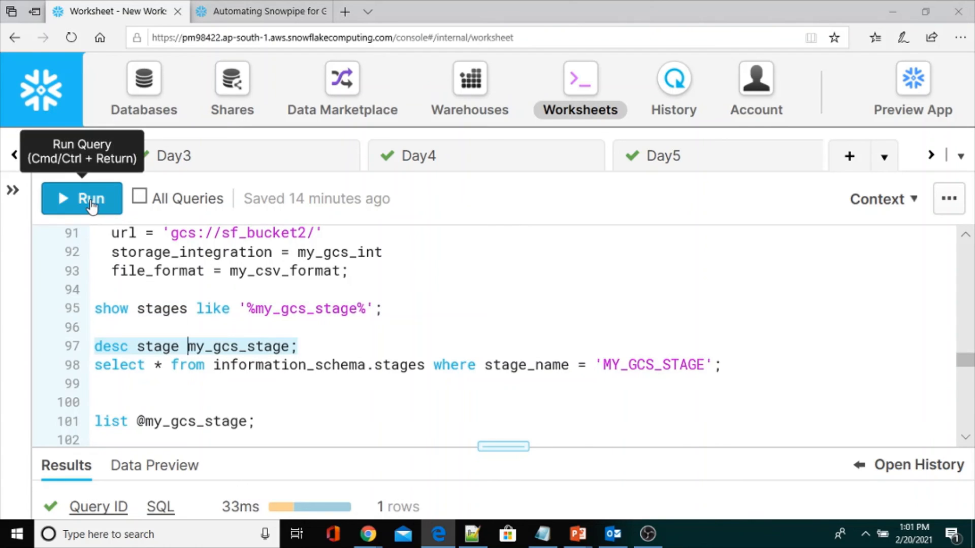
{"action": "left_click", "coordinate": [74, 201]}
{"action": "left_click_drag", "start_coordinate": [516, 447], "coordinate": [533, 266]}
{"action": "scroll", "coordinate": [672, 485], "scroll_direction": "down", "scroll_amount": 5}
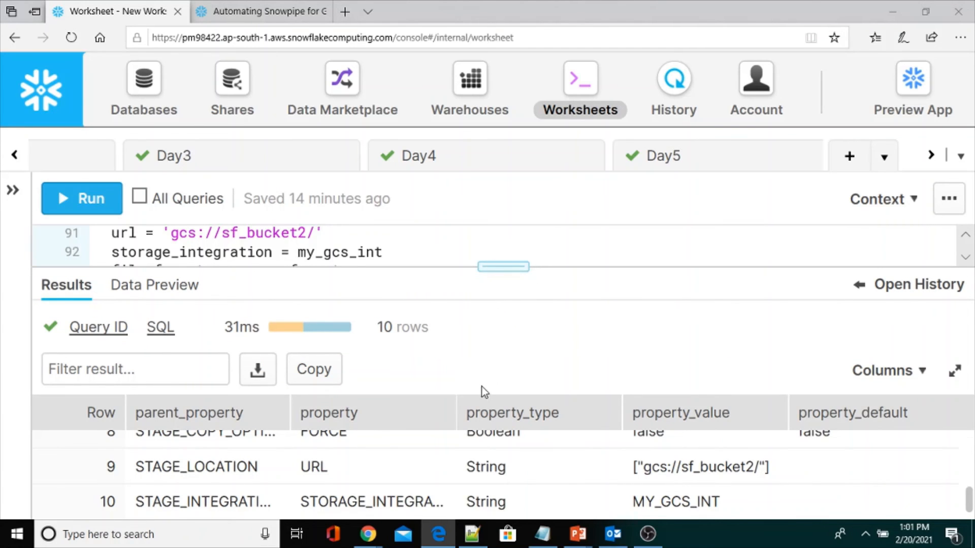
Run select * from information_schema.stages where stage_name = 'MY_GCS_STAGE' and bring its results into view
{"action": "left_click_drag", "start_coordinate": [482, 387], "coordinate": [477, 423]}
{"action": "scroll", "coordinate": [398, 340], "scroll_direction": "down", "scroll_amount": 1}
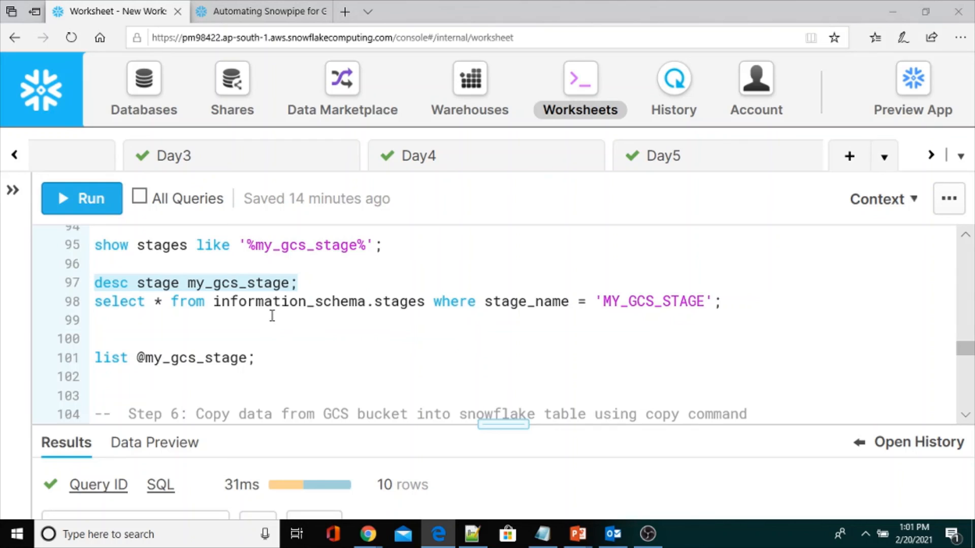
{"action": "left_click", "coordinate": [373, 301]}
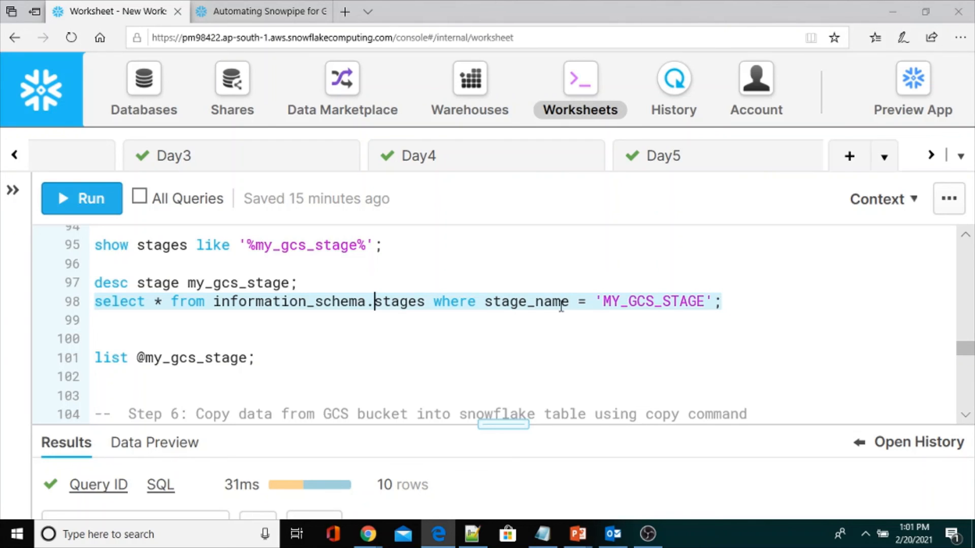
{"action": "left_click", "coordinate": [504, 301]}
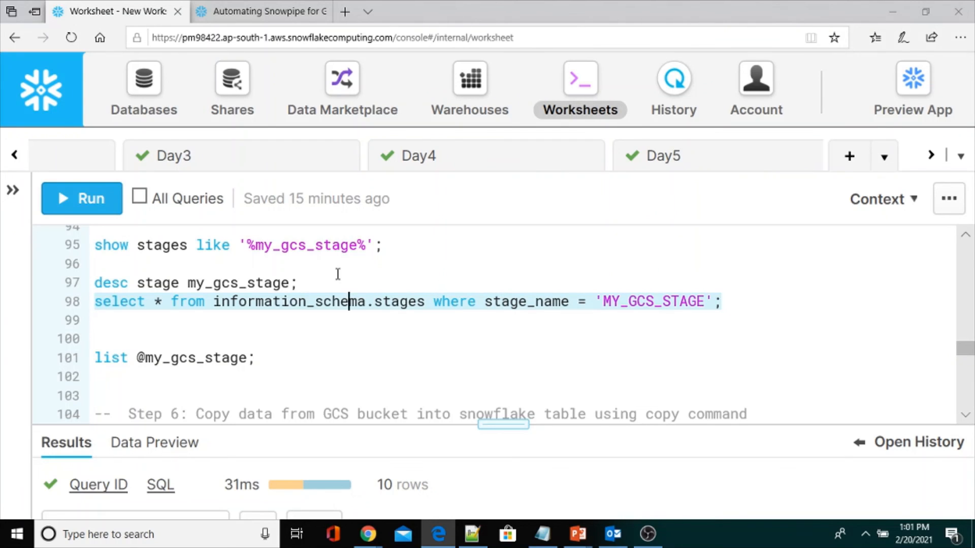
{"action": "left_click", "coordinate": [76, 198]}
{"action": "left_click_drag", "start_coordinate": [507, 426], "coordinate": [515, 268]}
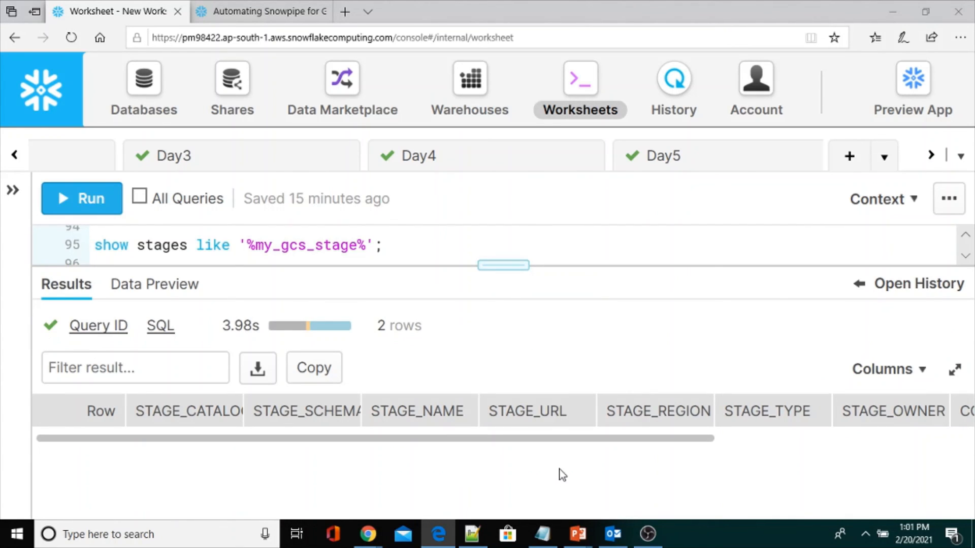
Expand the query results to full view, widen the STAGE_NAME and STAGE_TYPE columns, and compare the stage entries across schemas
{"action": "left_click", "coordinate": [954, 369]}
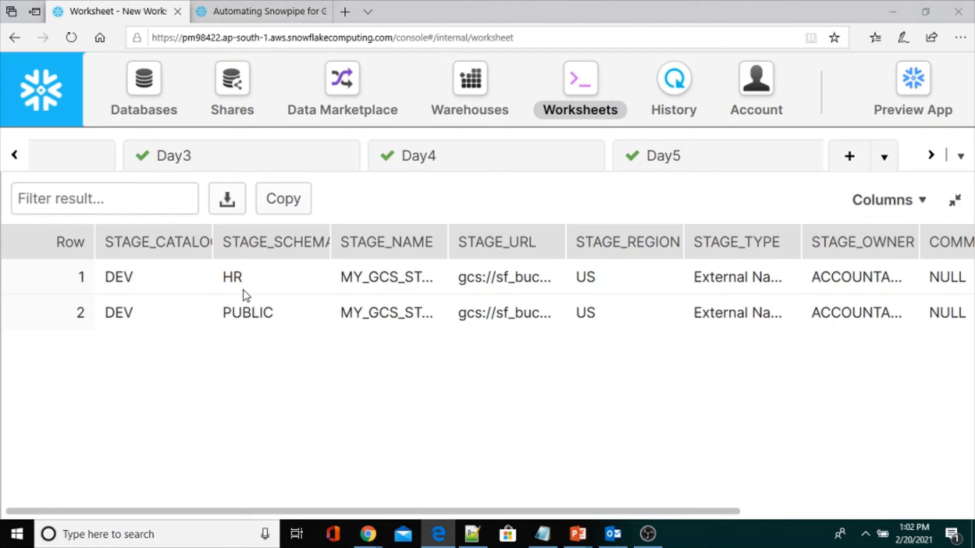
{"action": "left_click_drag", "start_coordinate": [116, 271], "coordinate": [259, 283]}
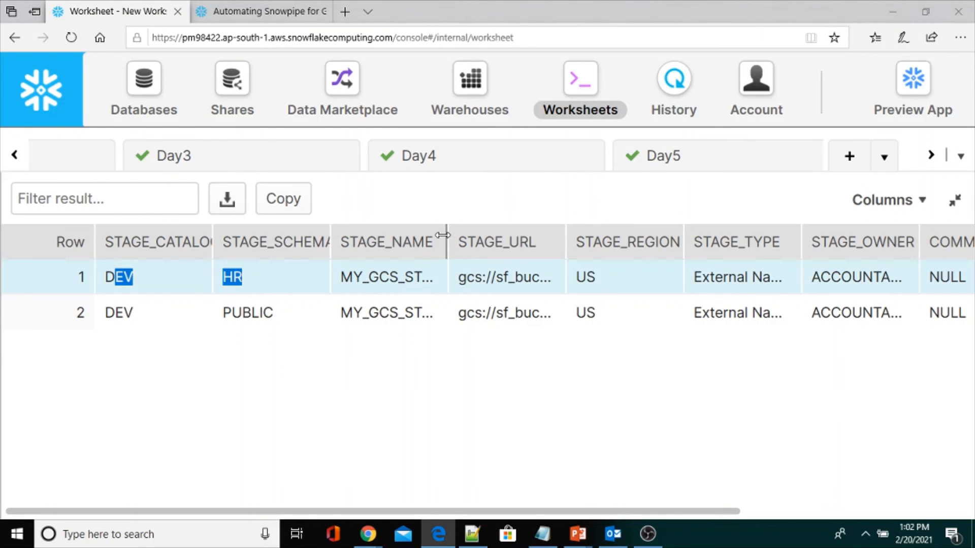
{"action": "left_click_drag", "start_coordinate": [447, 242], "coordinate": [491, 241]}
{"action": "left_click_drag", "start_coordinate": [825, 242], "coordinate": [933, 242]}
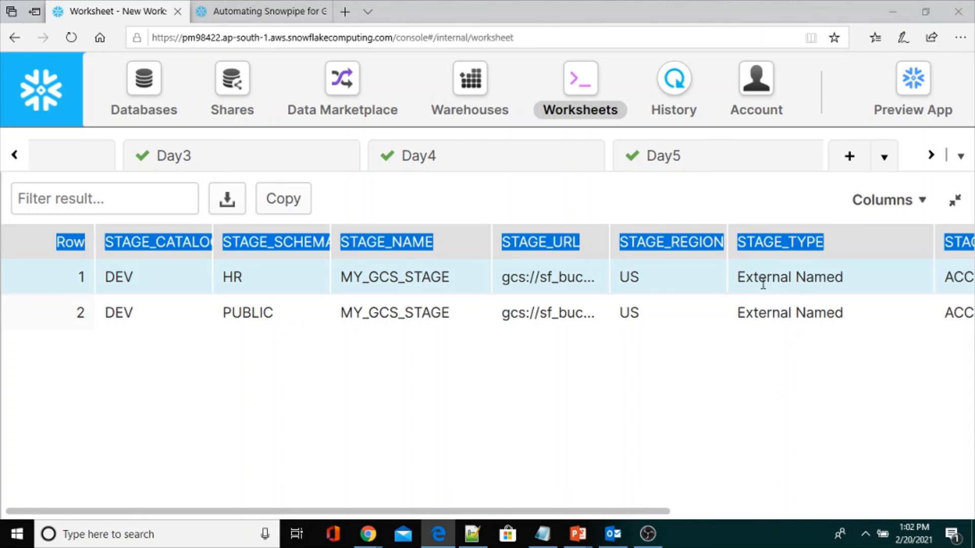
{"action": "left_click_drag", "start_coordinate": [625, 512], "coordinate": [377, 424]}
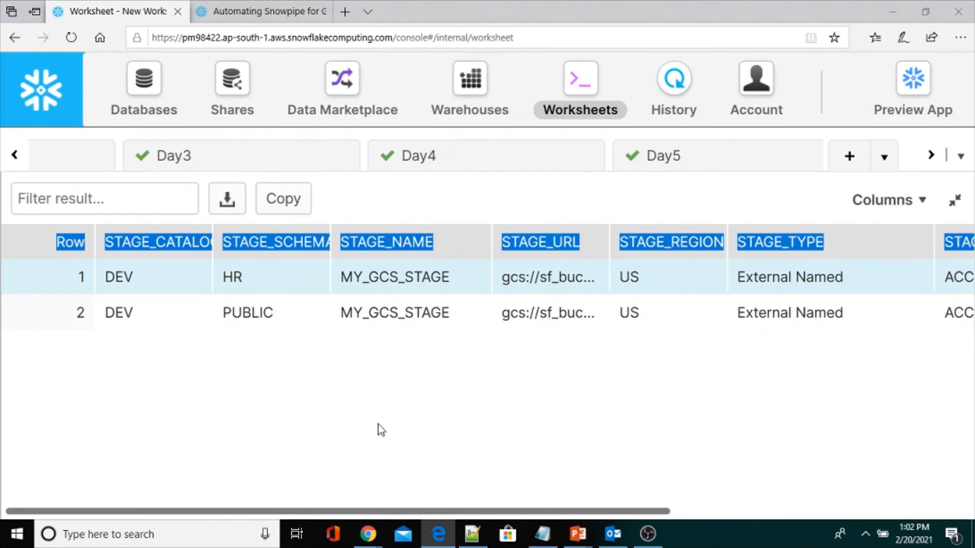
{"action": "left_click", "coordinate": [955, 200]}
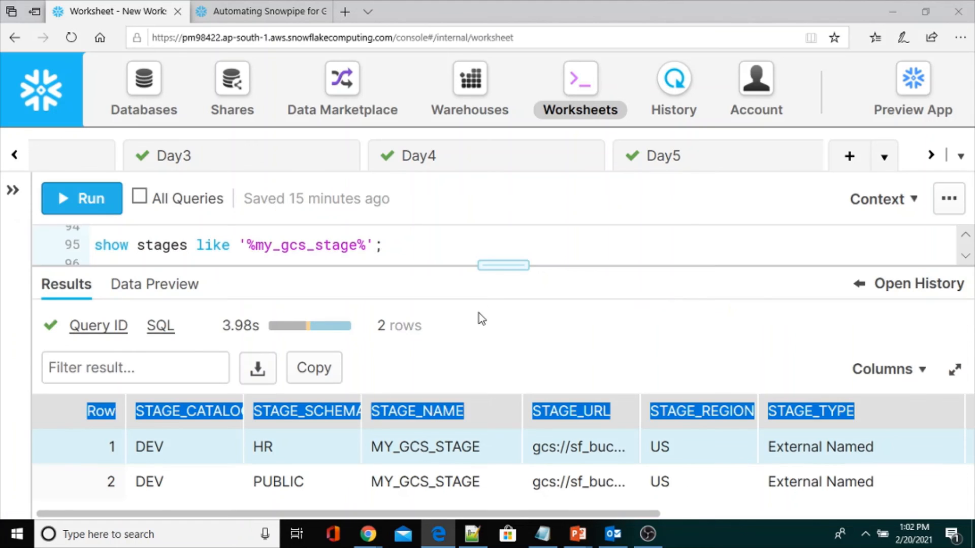
{"action": "left_click_drag", "start_coordinate": [503, 270], "coordinate": [407, 361]}
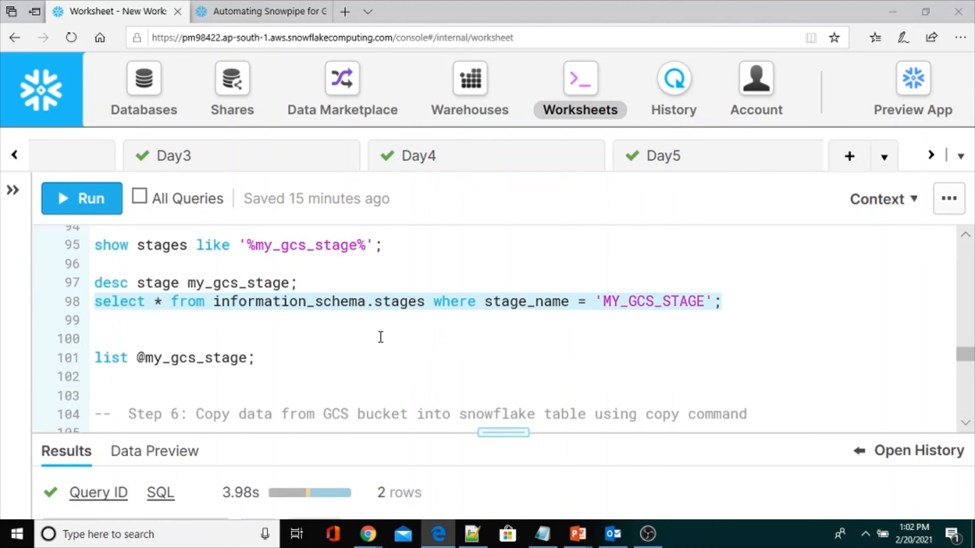
{"action": "scroll", "coordinate": [259, 315], "scroll_direction": "up", "scroll_amount": 2}
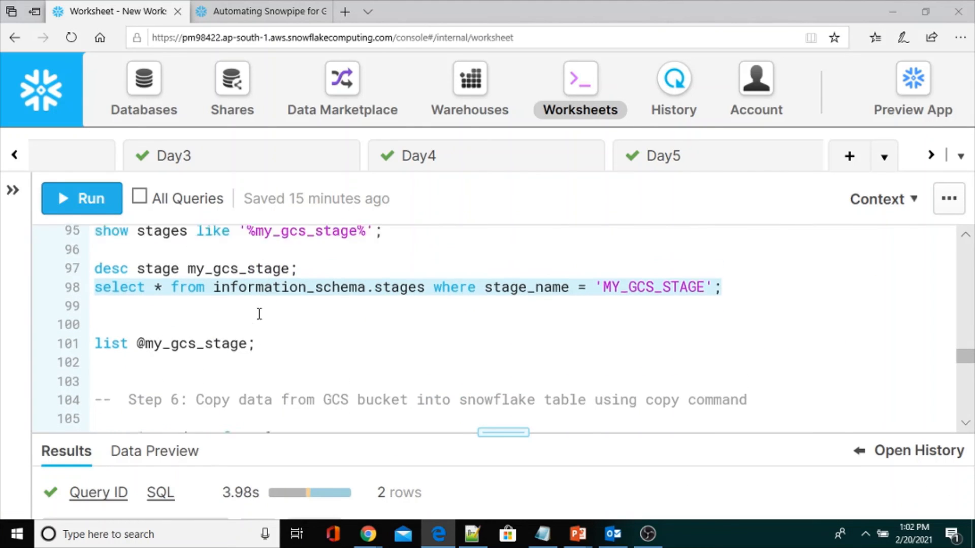
{"action": "scroll", "coordinate": [260, 317], "scroll_direction": "up", "scroll_amount": 5}
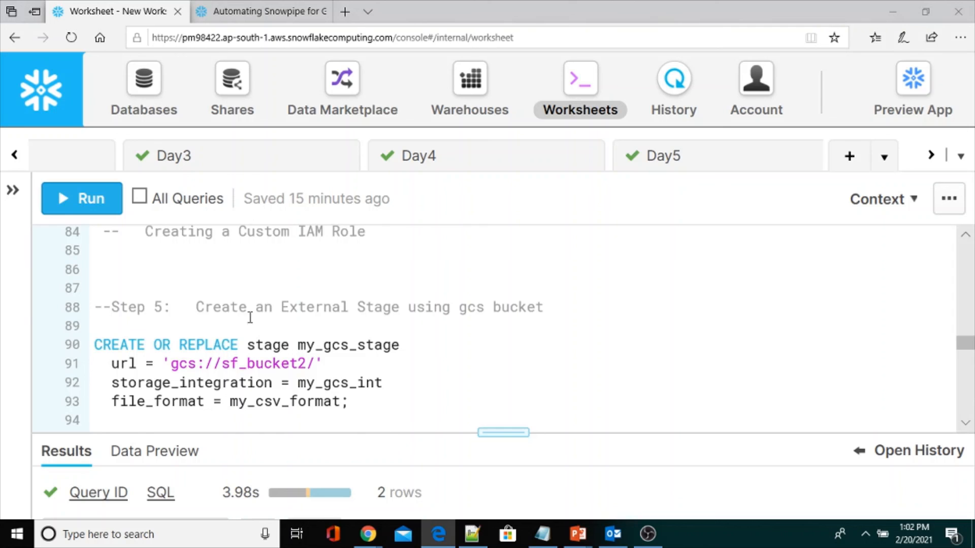
{"action": "scroll", "coordinate": [355, 327], "scroll_direction": "down", "scroll_amount": 5}
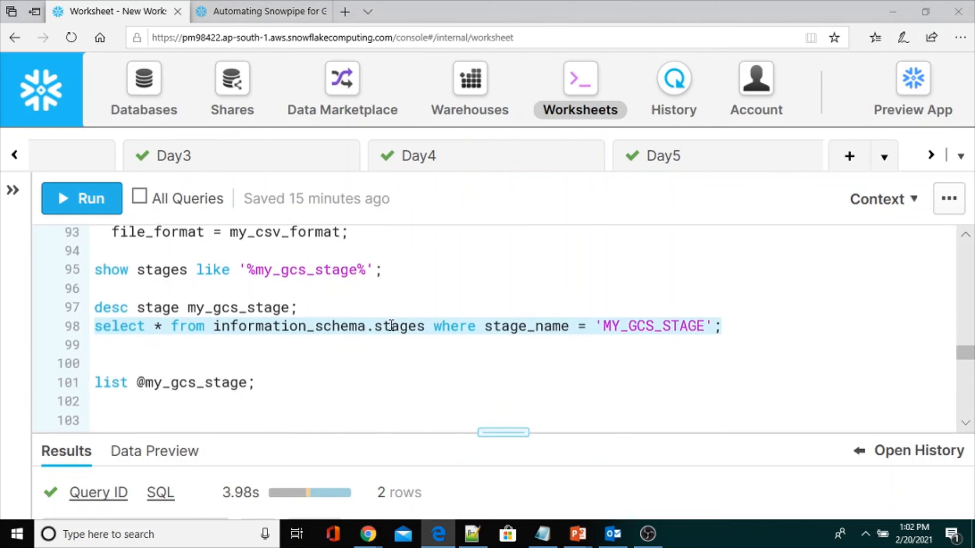
{"action": "scroll", "coordinate": [391, 326], "scroll_direction": "down", "scroll_amount": 2}
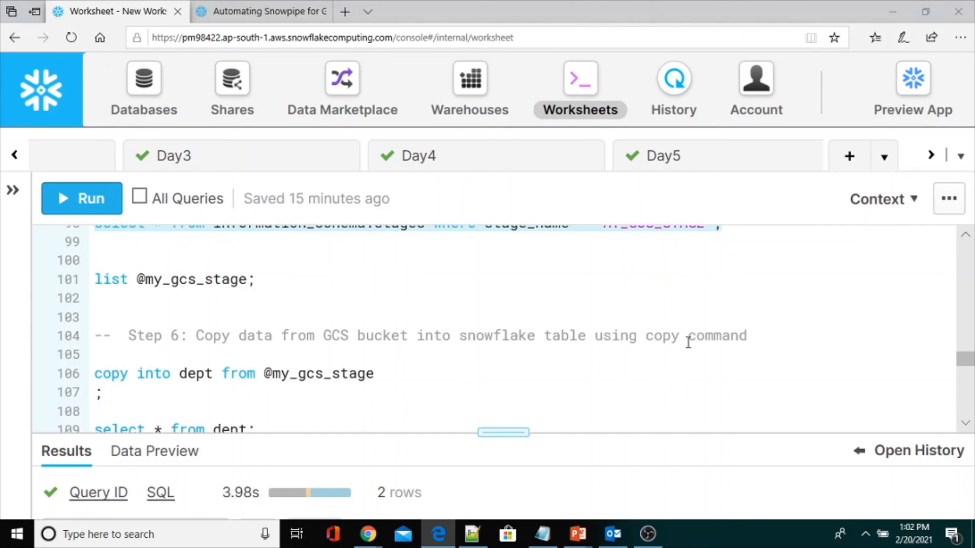
{"action": "left_click", "coordinate": [110, 375]}
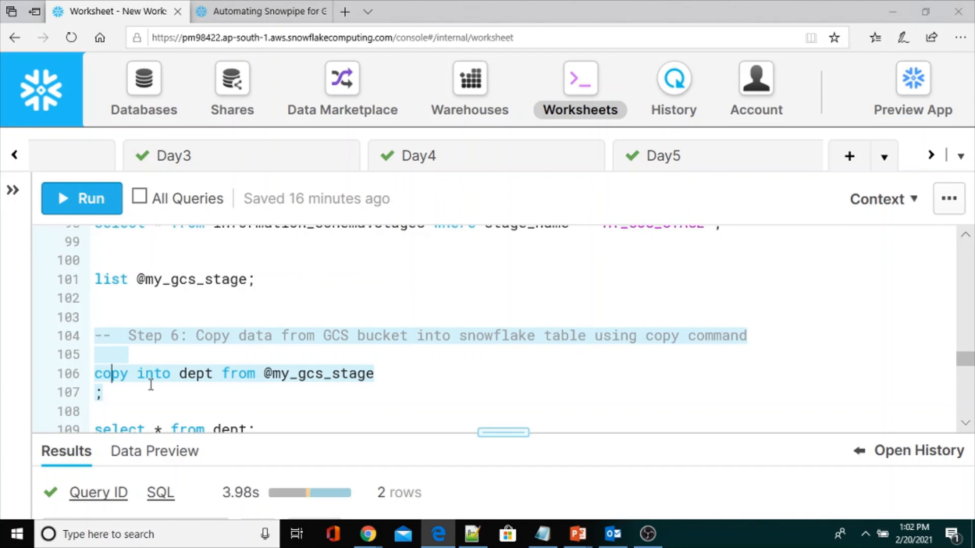
{"action": "left_click", "coordinate": [193, 370]}
{"action": "double_click", "coordinate": [194, 370]}
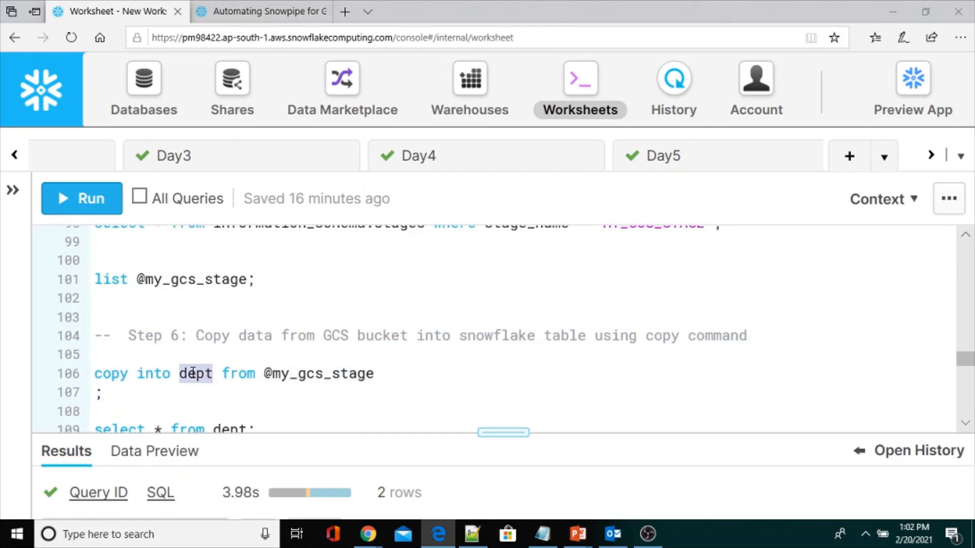
{"action": "left_click", "coordinate": [345, 374]}
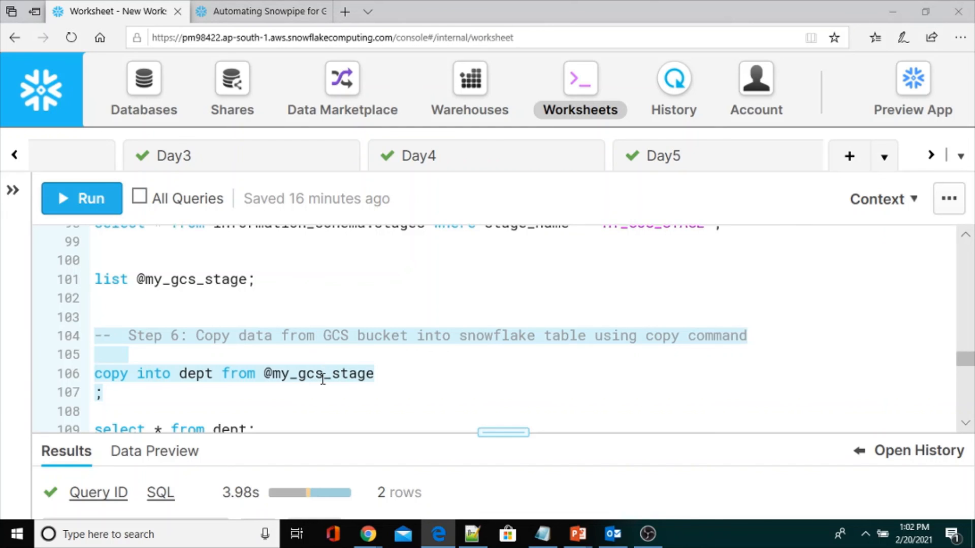
{"action": "scroll", "coordinate": [323, 380], "scroll_direction": "down", "scroll_amount": 1}
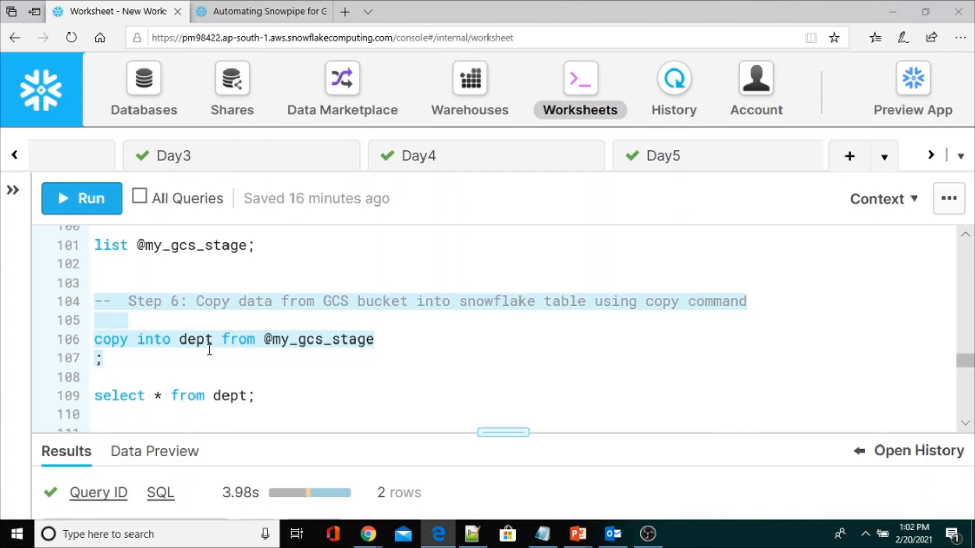
{"action": "left_click", "coordinate": [91, 339]}
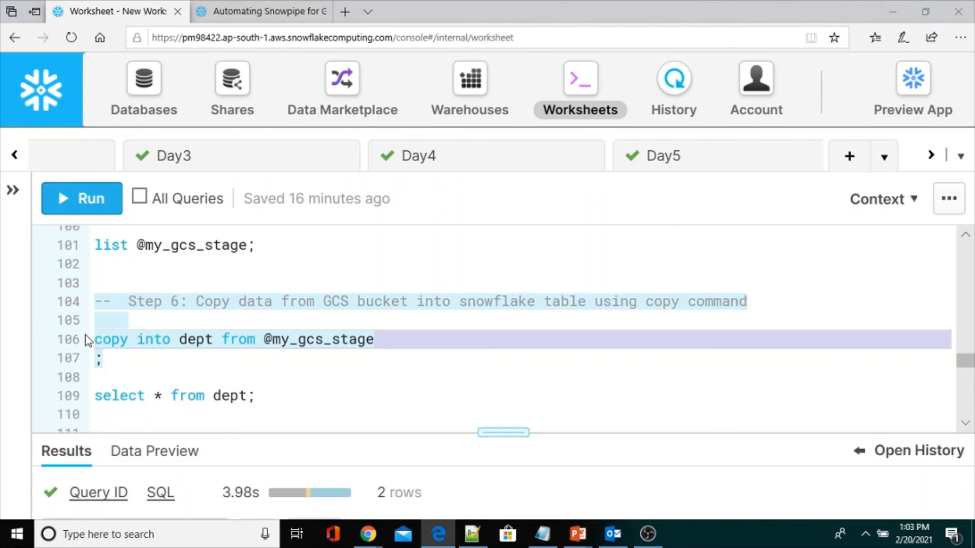
{"action": "left_click", "coordinate": [86, 198]}
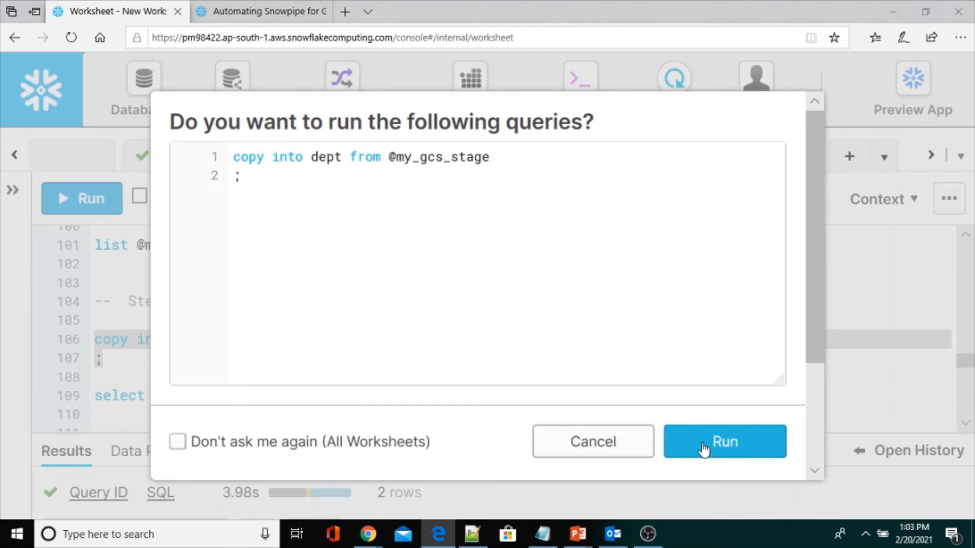
{"action": "left_click", "coordinate": [703, 450]}
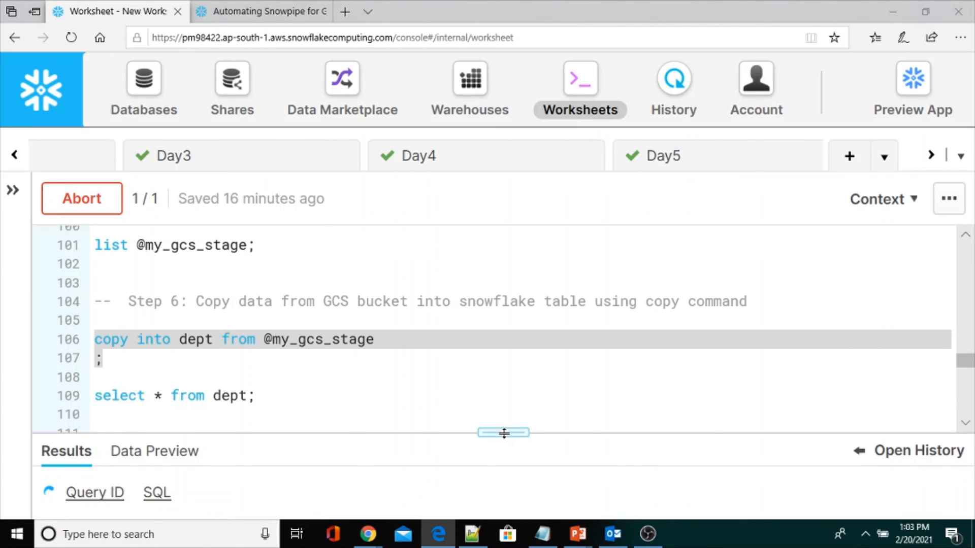
{"action": "left_click_drag", "start_coordinate": [504, 433], "coordinate": [512, 309]}
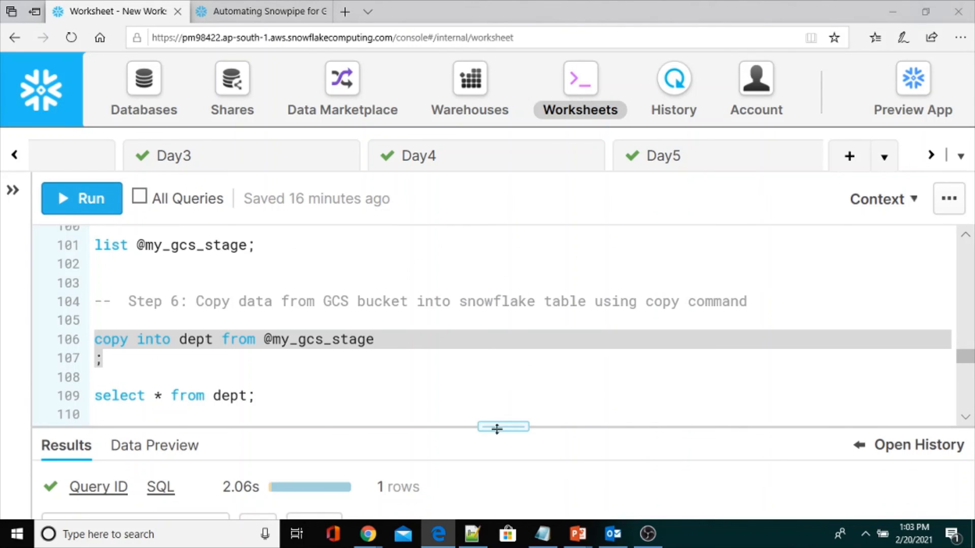
{"action": "left_click_drag", "start_coordinate": [497, 426], "coordinate": [531, 226]}
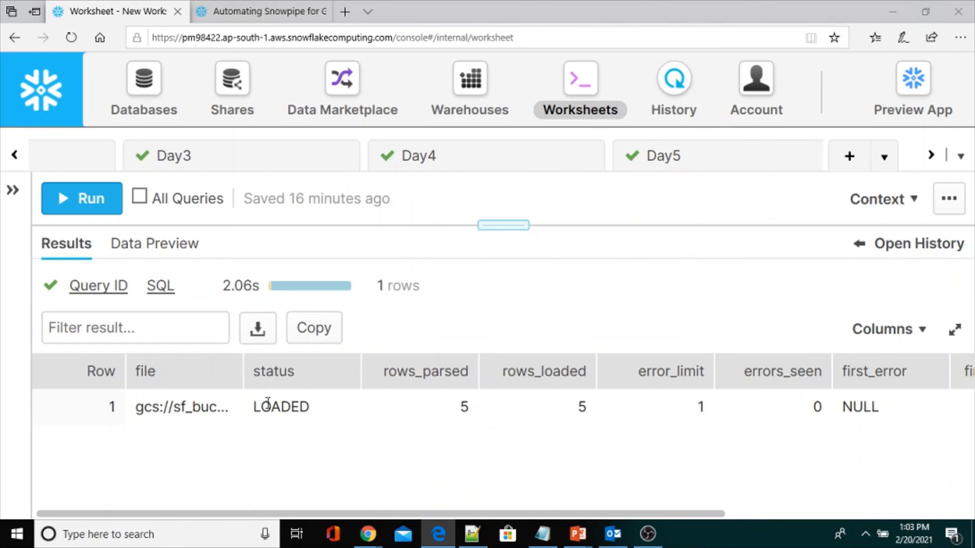
Widen the file column and examine the load's file path, status, rows_parsed, rows_loaded and error columns
{"action": "left_click_drag", "start_coordinate": [241, 365], "coordinate": [365, 366]}
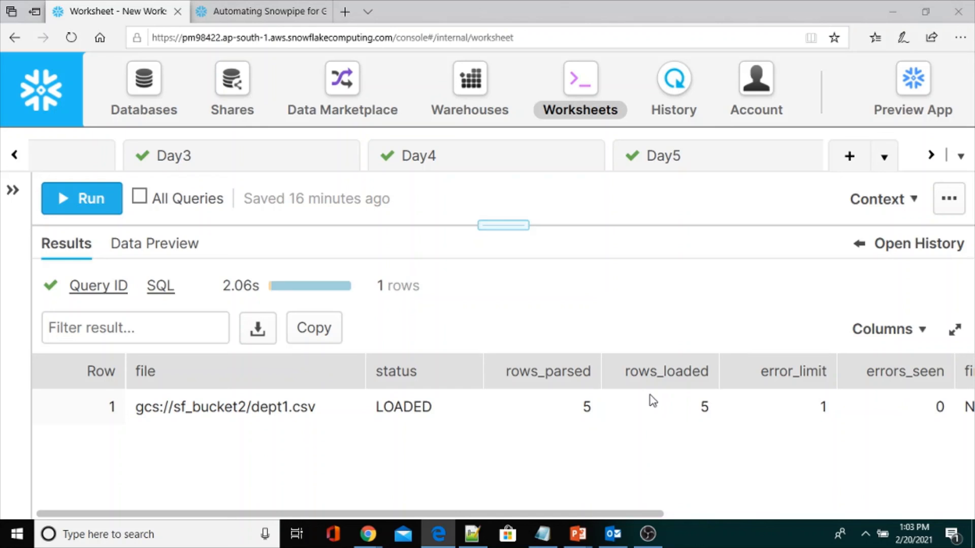
{"action": "left_click", "coordinate": [800, 400]}
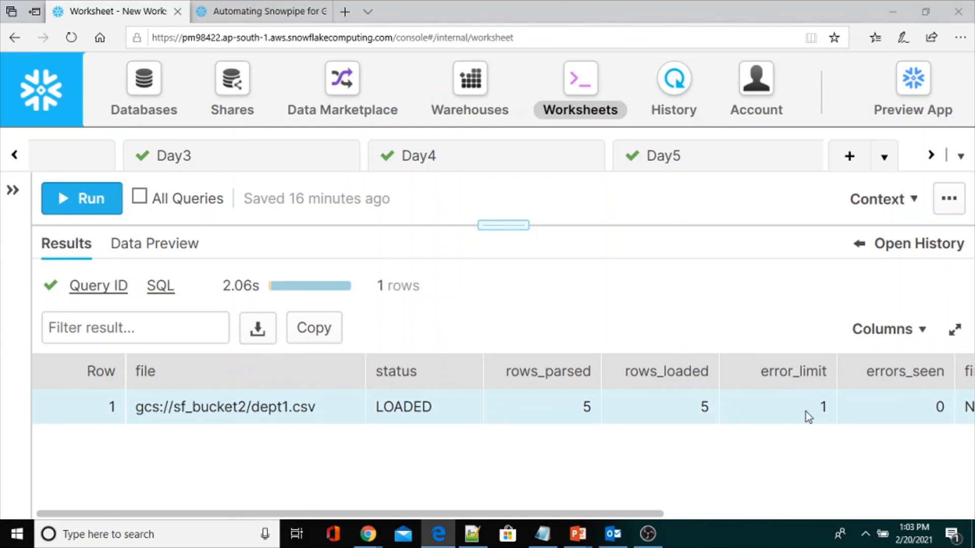
{"action": "left_click_drag", "start_coordinate": [659, 505], "coordinate": [805, 505]}
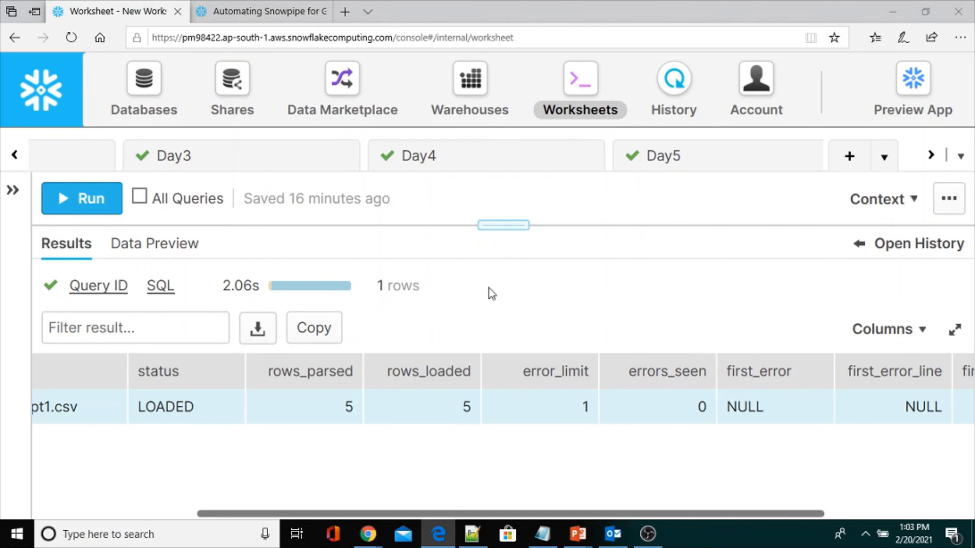
{"action": "left_click_drag", "start_coordinate": [501, 231], "coordinate": [499, 408]}
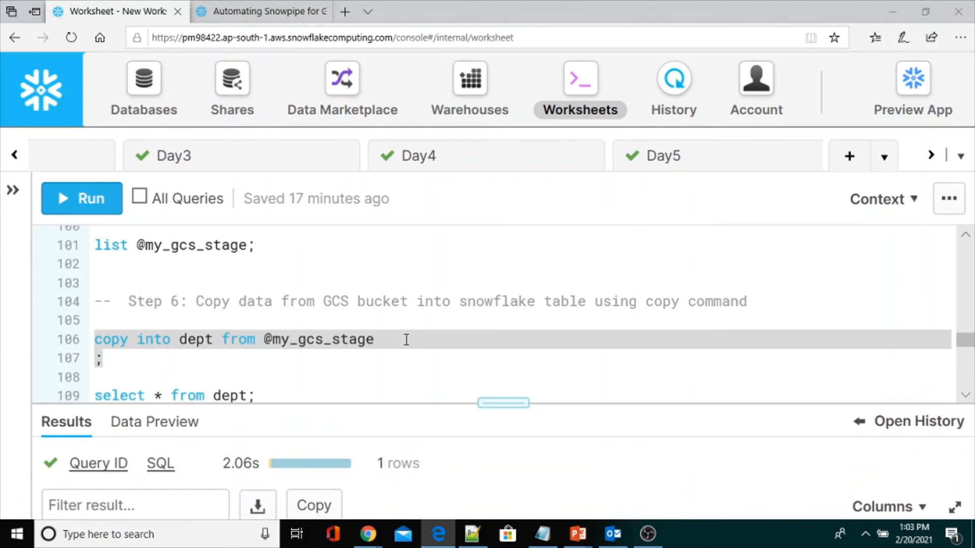
Run select * from dept and enlarge the results area to review the loaded rows
{"action": "scroll", "coordinate": [369, 328], "scroll_direction": "down", "scroll_amount": 1}
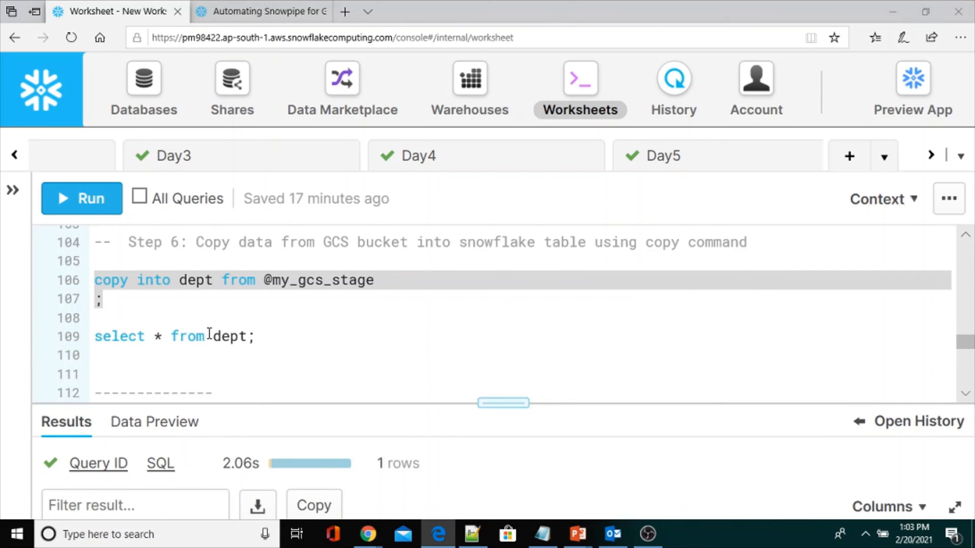
{"action": "left_click", "coordinate": [201, 335]}
{"action": "triple_click", "coordinate": [241, 349]}
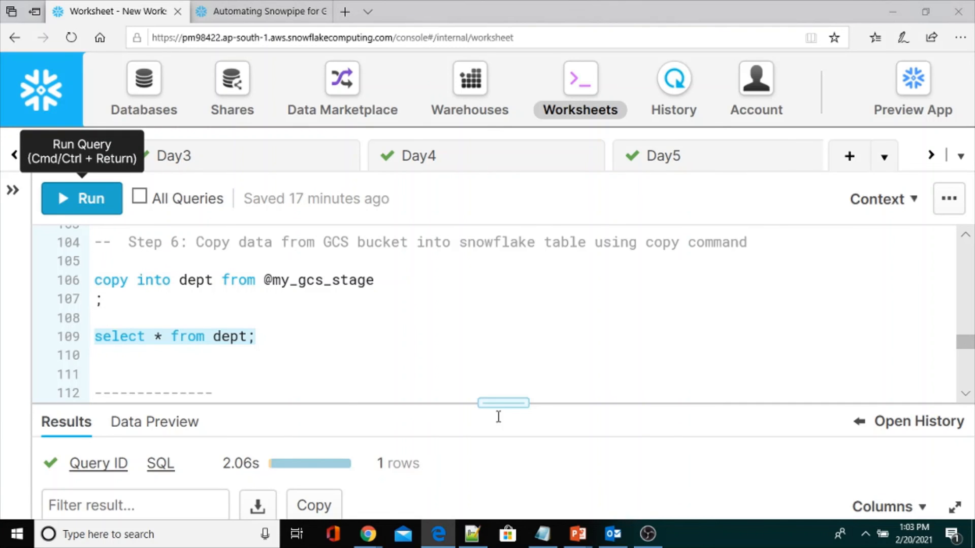
{"action": "key", "text": "ctrl+Return"}
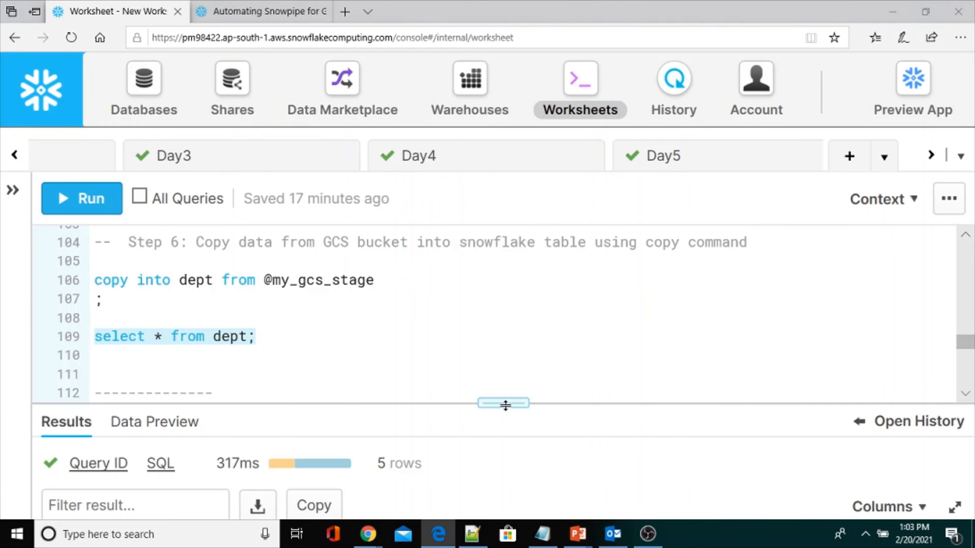
{"action": "left_click_drag", "start_coordinate": [506, 405], "coordinate": [524, 244]}
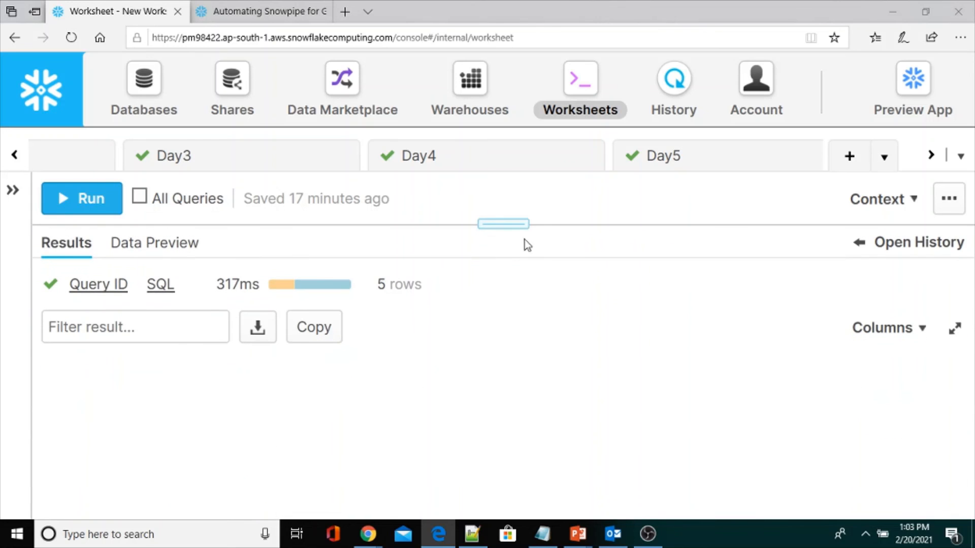
{"action": "scroll", "coordinate": [457, 431], "scroll_direction": "down", "scroll_amount": 2}
{"action": "scroll", "coordinate": [440, 488], "scroll_direction": "up", "scroll_amount": 2}
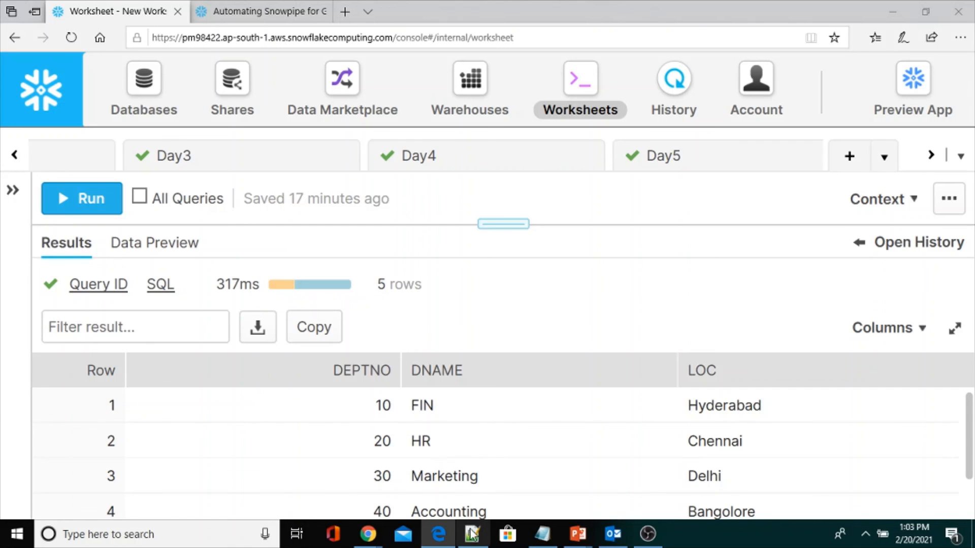
Switch to Notepad++ and examine the header and first data rows of the source file dept1.csv
{"action": "mouse_move", "coordinate": [475, 543]}
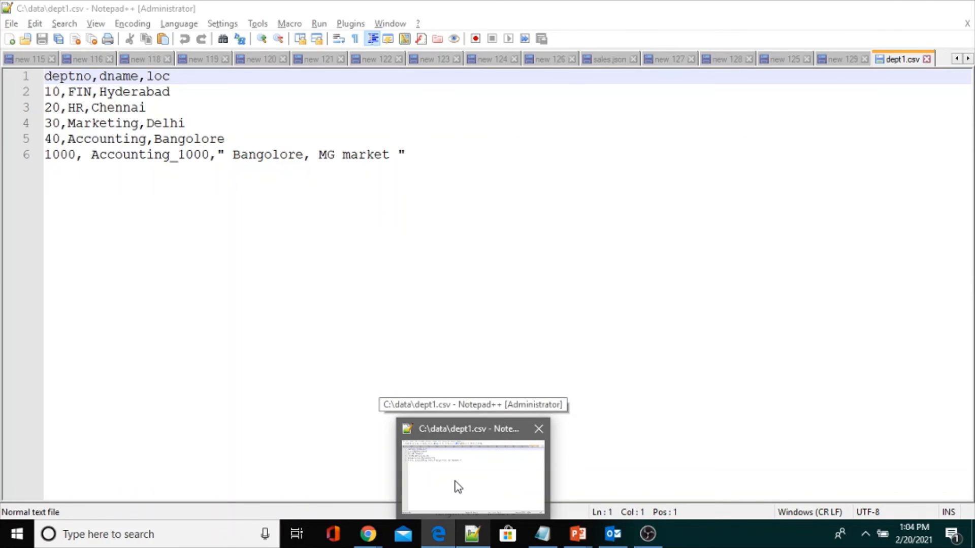
{"action": "left_click", "coordinate": [459, 488]}
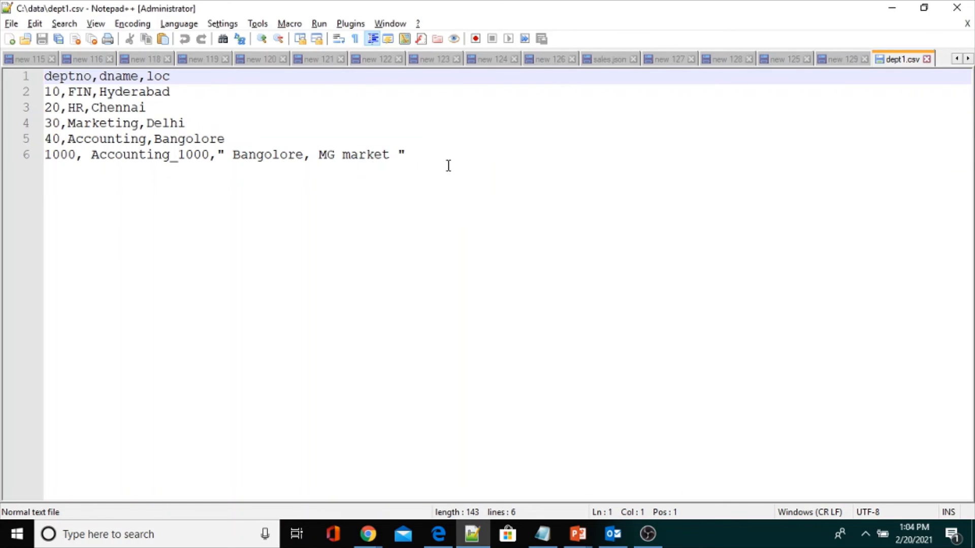
{"action": "left_click_drag", "start_coordinate": [448, 163], "coordinate": [19, 68]}
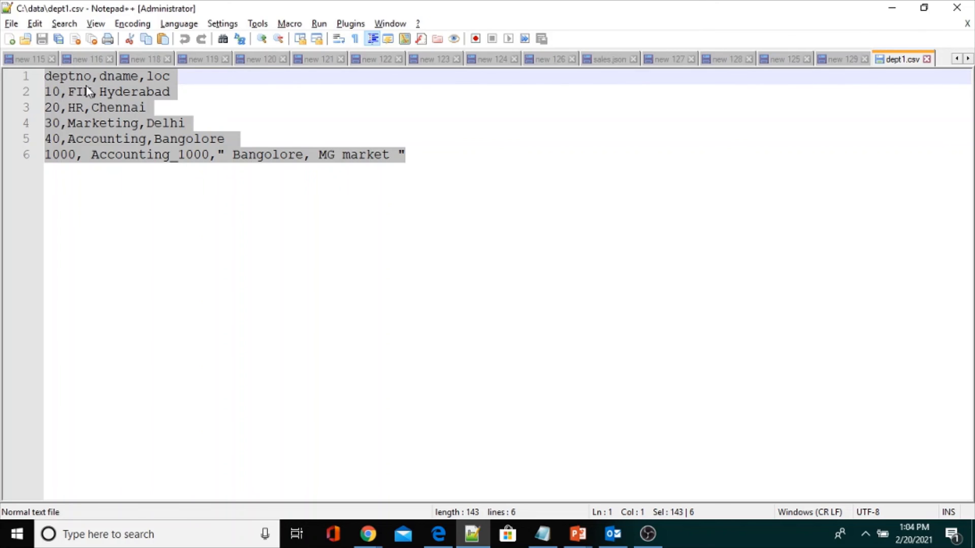
{"action": "left_click", "coordinate": [170, 82]}
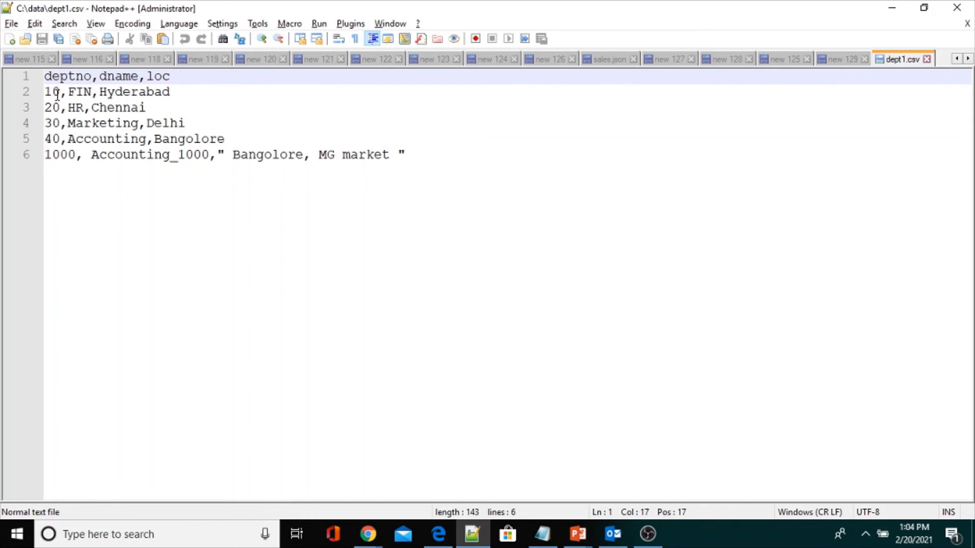
{"action": "mouse_move", "coordinate": [46, 91]}
{"action": "left_mouse_down"}
{"action": "mouse_move", "coordinate": [76, 94]}
{"action": "mouse_move", "coordinate": [60, 93]}
{"action": "left_mouse_up"}
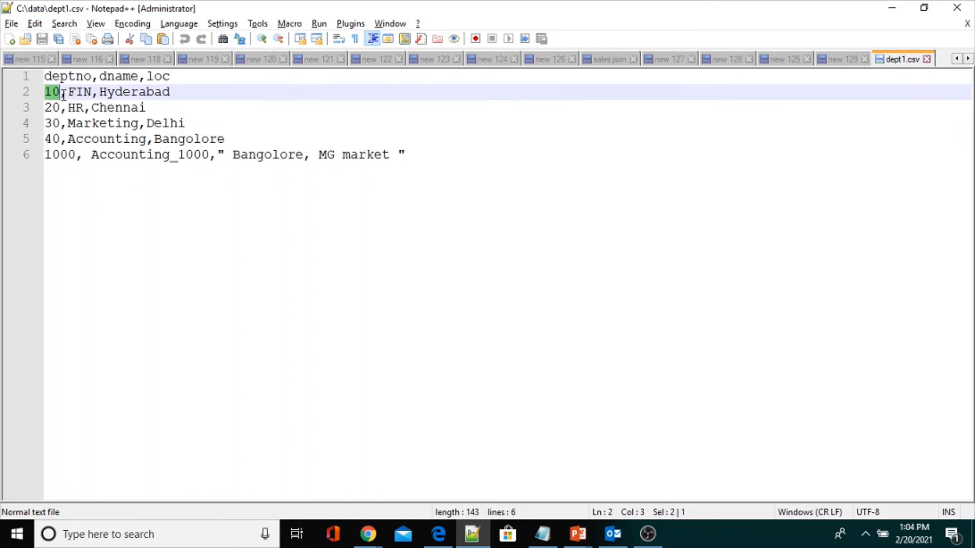
{"action": "left_click", "coordinate": [71, 94]}
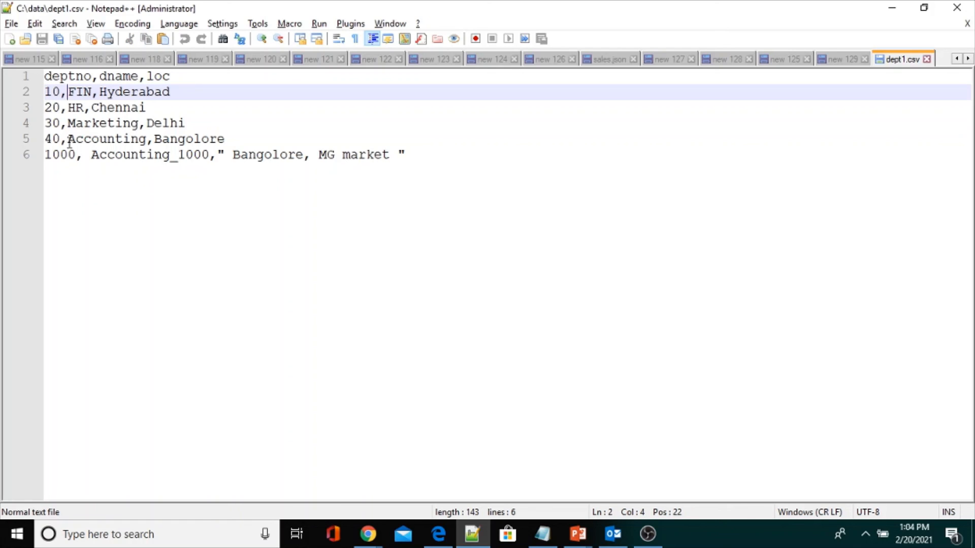
Examine the deptno 1000 record in dept1.csv, focusing on the comma inside its quoted loc value
{"action": "left_click", "coordinate": [407, 158]}
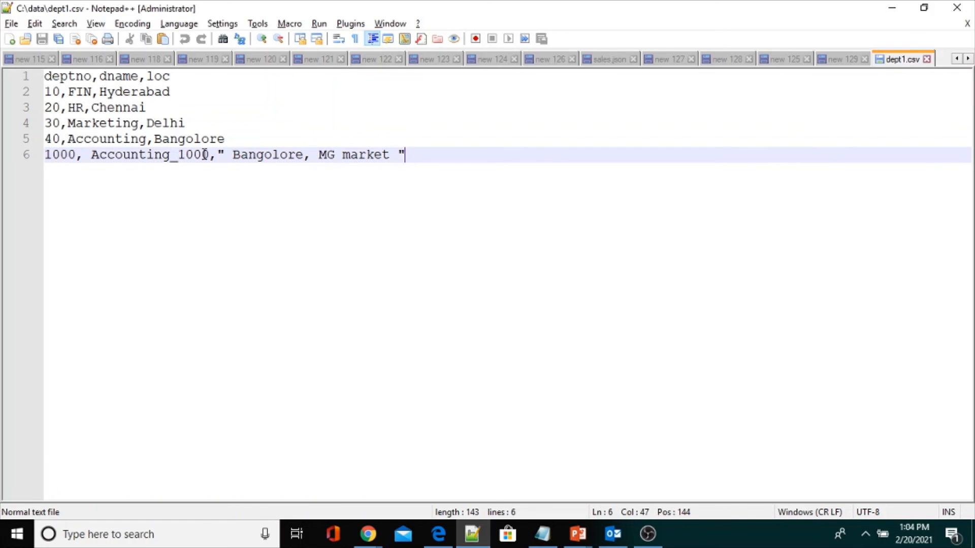
{"action": "left_click", "coordinate": [61, 156]}
{"action": "left_click_drag", "start_coordinate": [232, 154], "coordinate": [320, 155]}
{"action": "left_click", "coordinate": [311, 154]}
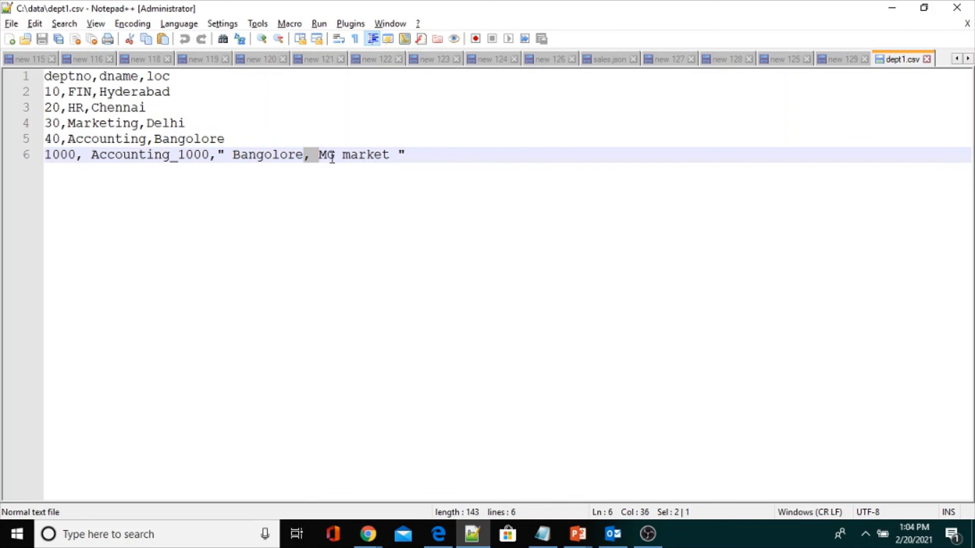
{"action": "left_click_drag", "start_coordinate": [412, 152], "coordinate": [228, 155]}
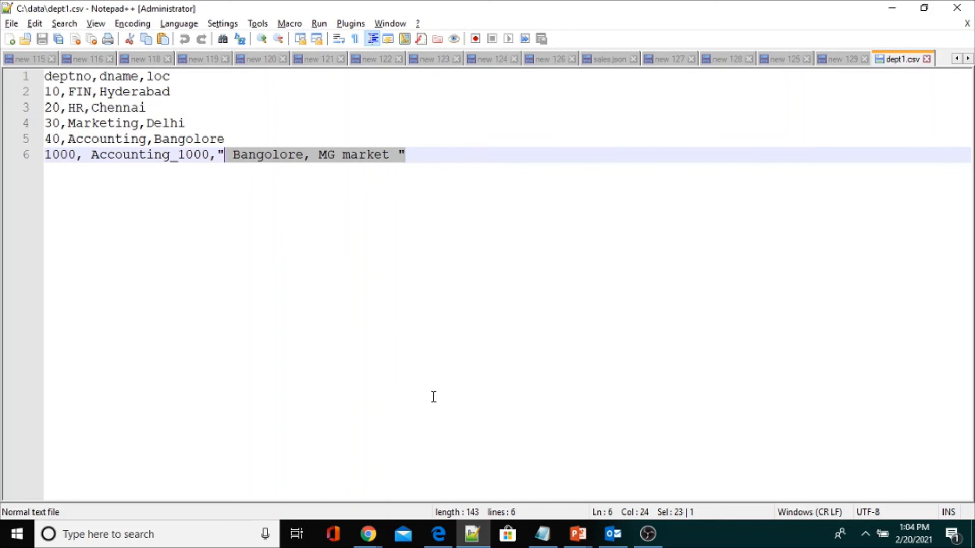
Return to the Snowflake worksheet, check the LOC value of the DEPTNO 1000 row, and restore the SQL editor area
{"action": "left_click", "coordinate": [438, 534]}
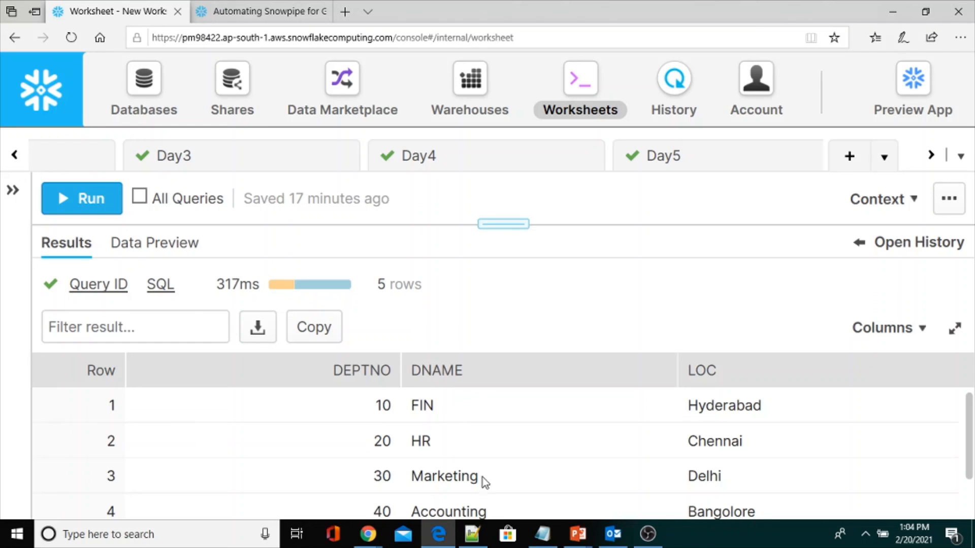
{"action": "scroll", "coordinate": [696, 500], "scroll_direction": "down", "scroll_amount": 1}
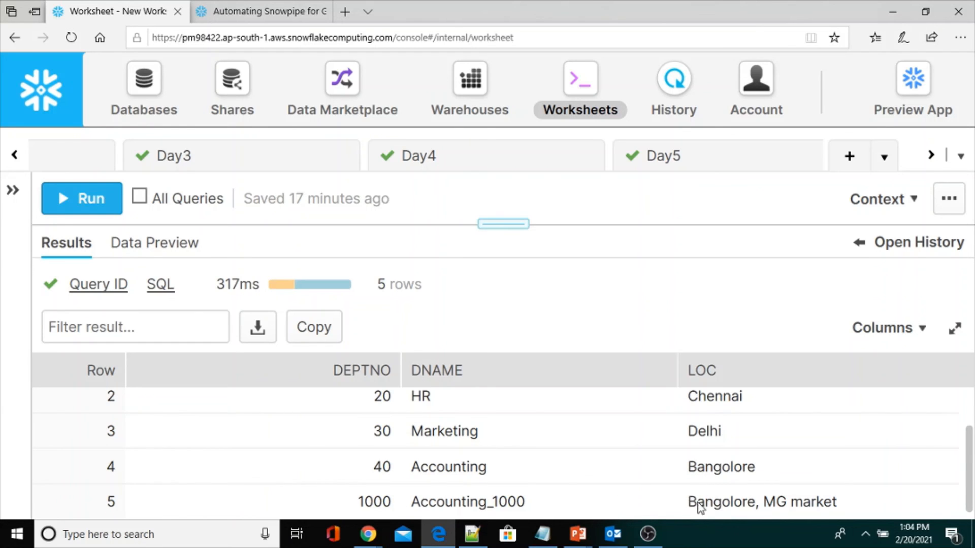
{"action": "left_click_drag", "start_coordinate": [691, 503], "coordinate": [850, 516]}
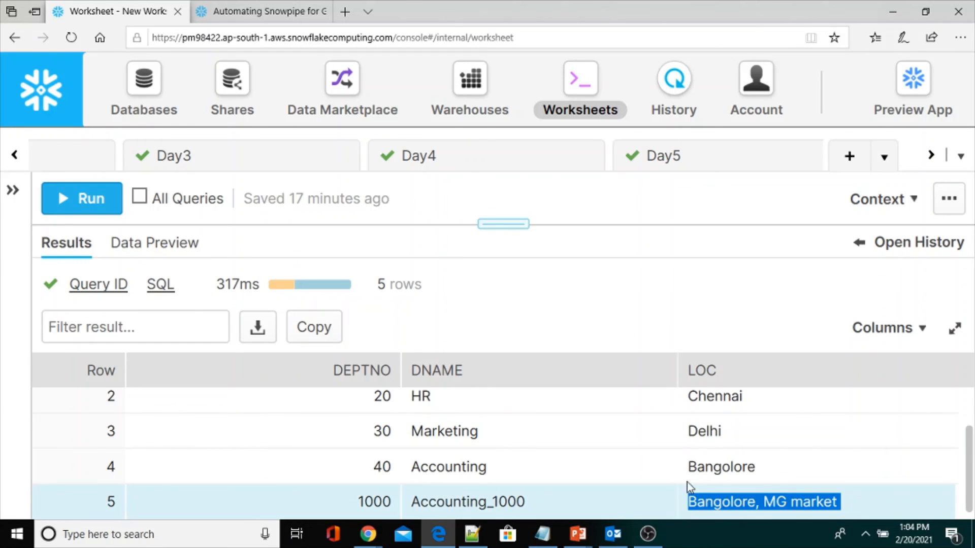
{"action": "left_click_drag", "start_coordinate": [505, 224], "coordinate": [481, 404]}
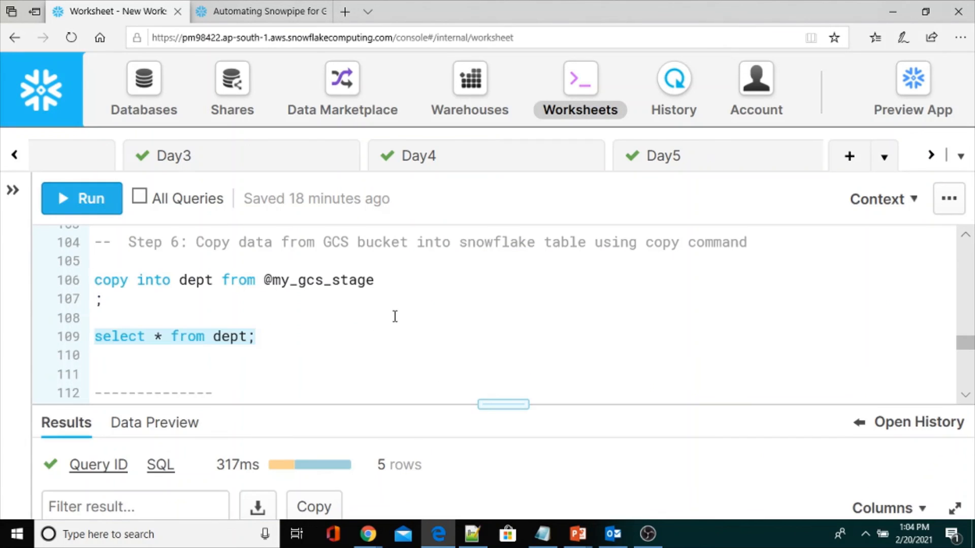